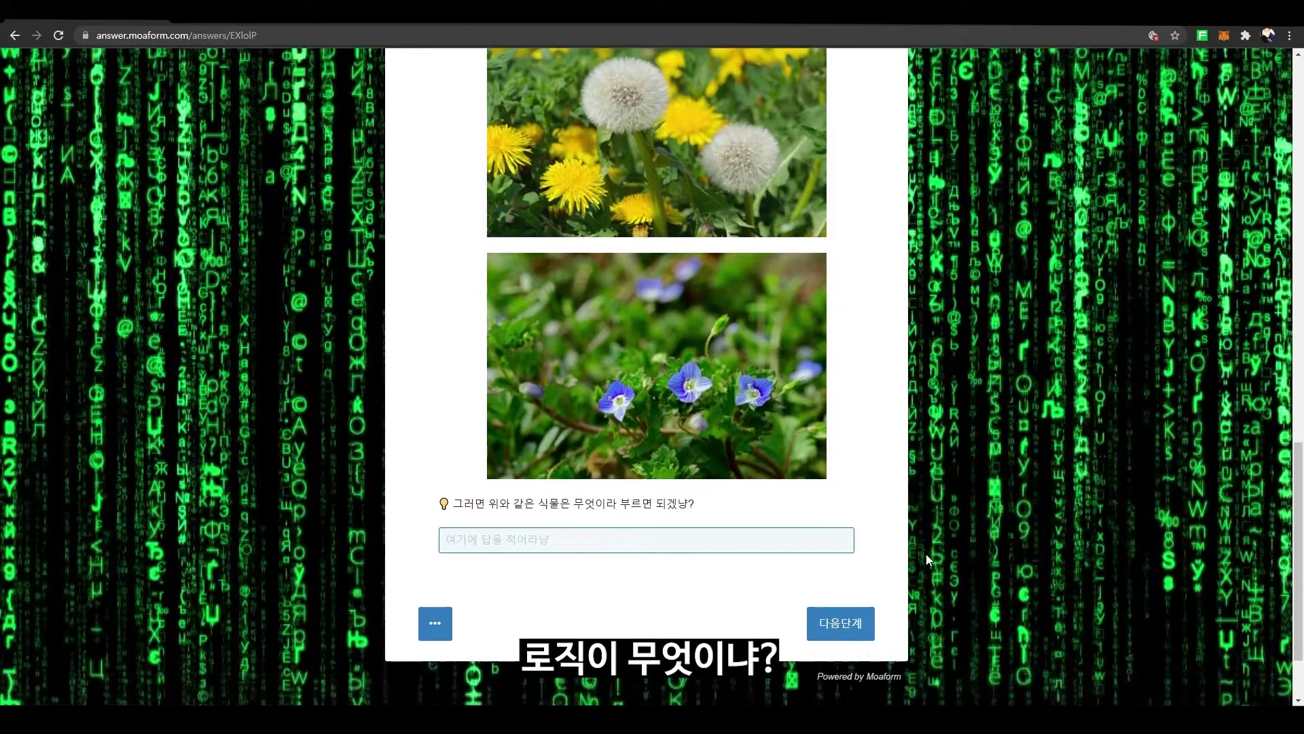
# - Try out the sample survey forms by answering the plant question with 풀 and choosing answers in the dropdown questions
pyautogui.write('풀')
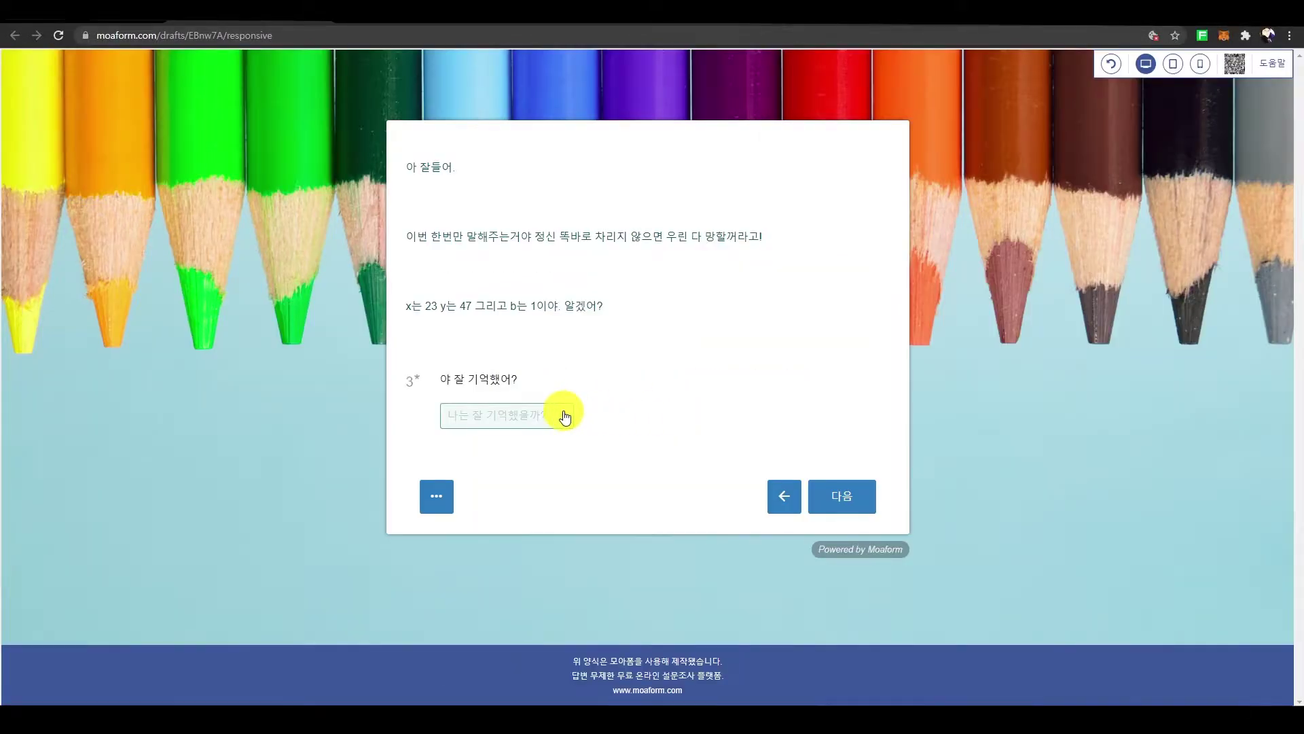
pyautogui.click(561, 413)
pyautogui.click(543, 466)
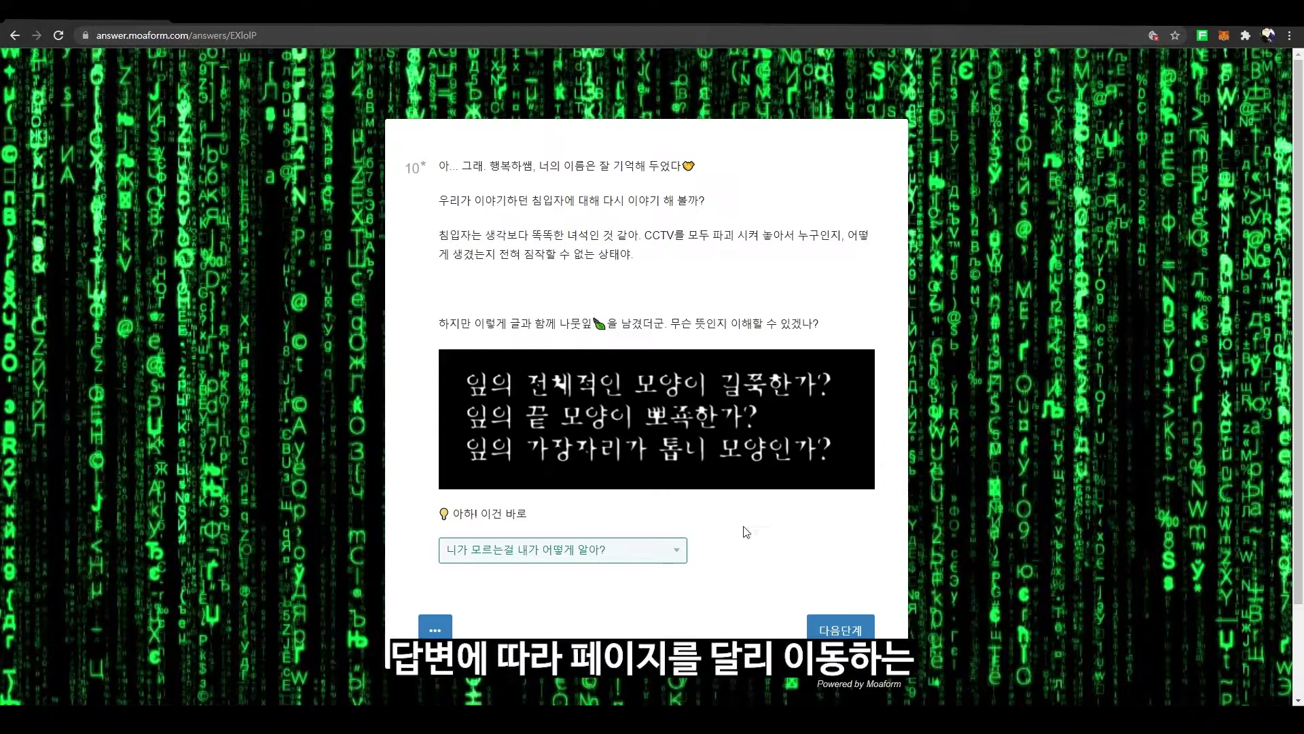
pyautogui.click(674, 549)
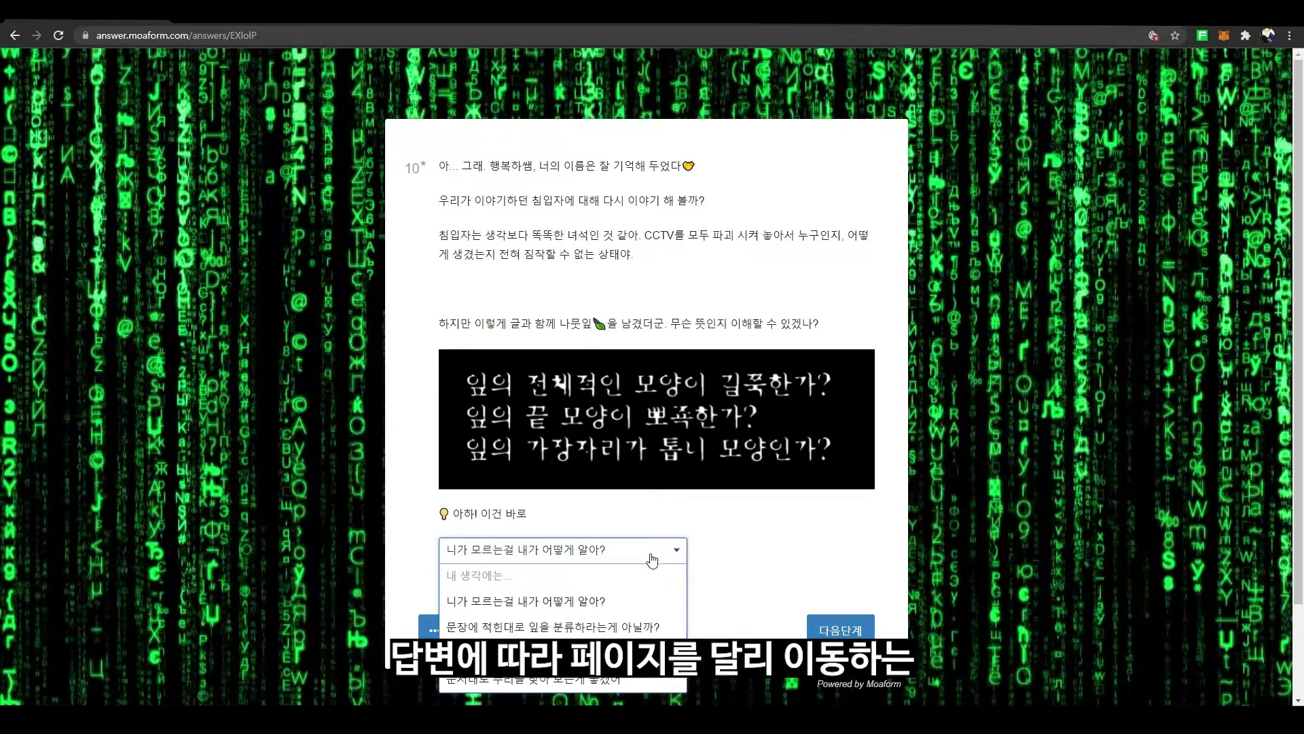
pyautogui.click(640, 637)
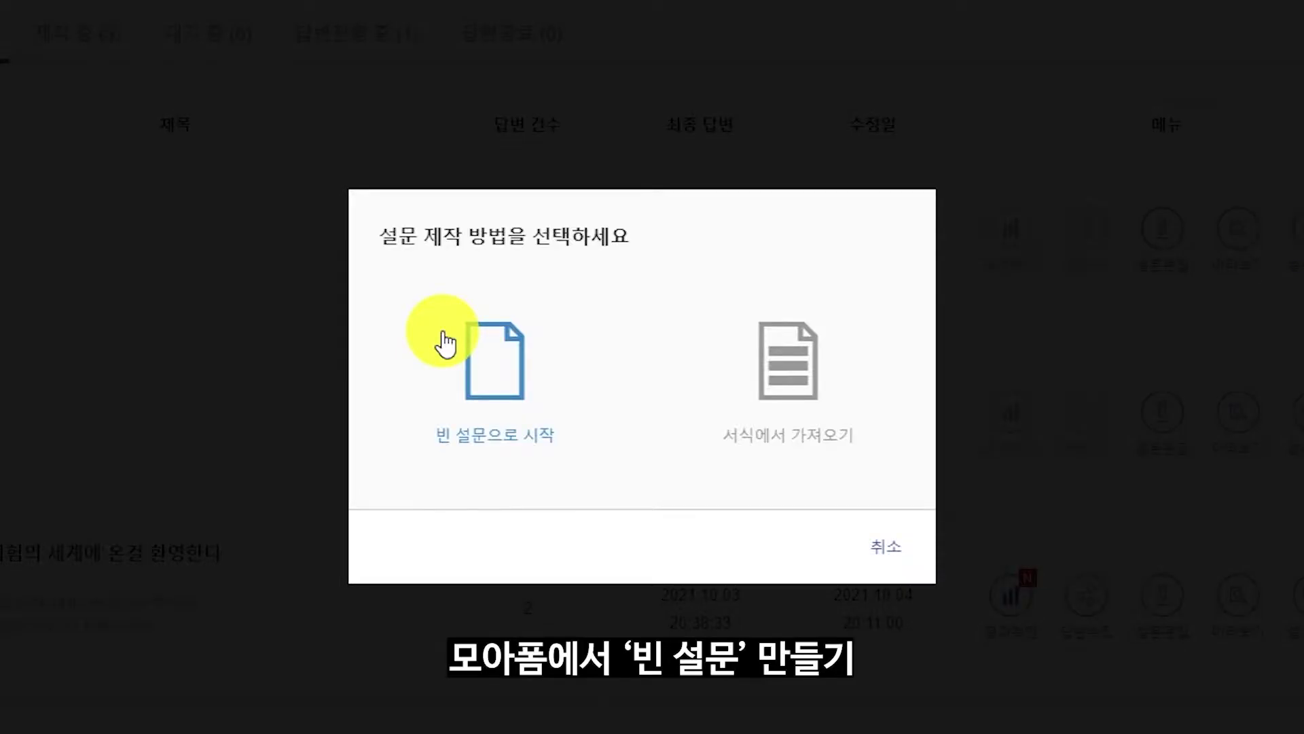
# - Create a new blank survey titled 로직, keeping Korean (ko) as its language
pyautogui.click(518, 379)
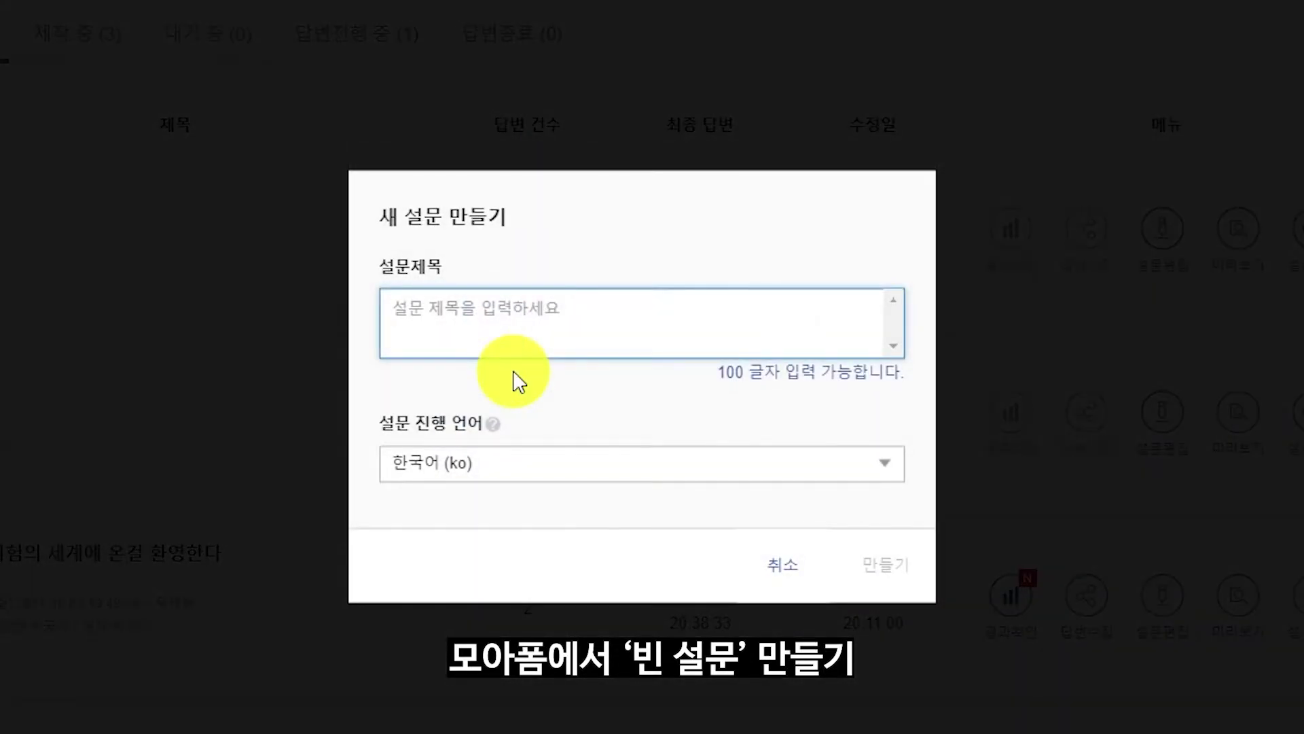
pyautogui.click(588, 343)
pyautogui.write('의')
pyautogui.press('BackSpace')
pyautogui.write('로직')
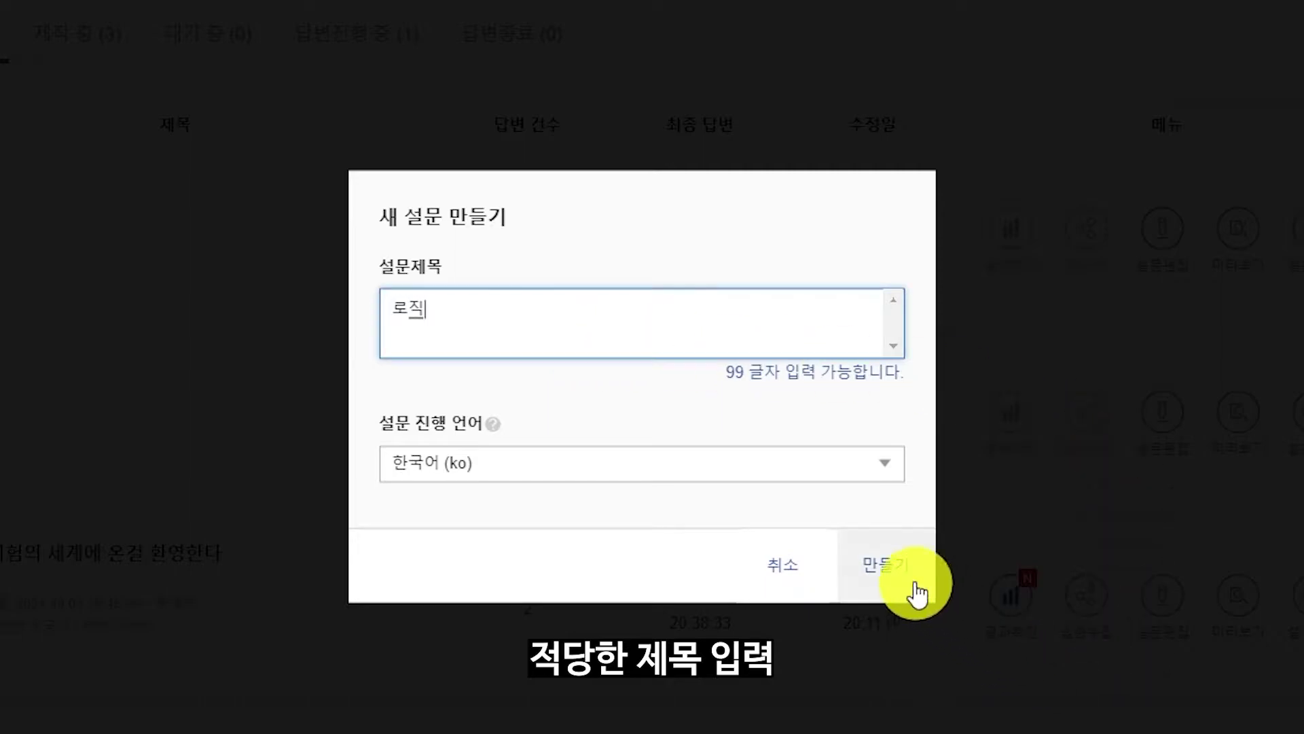
pyautogui.click(881, 564)
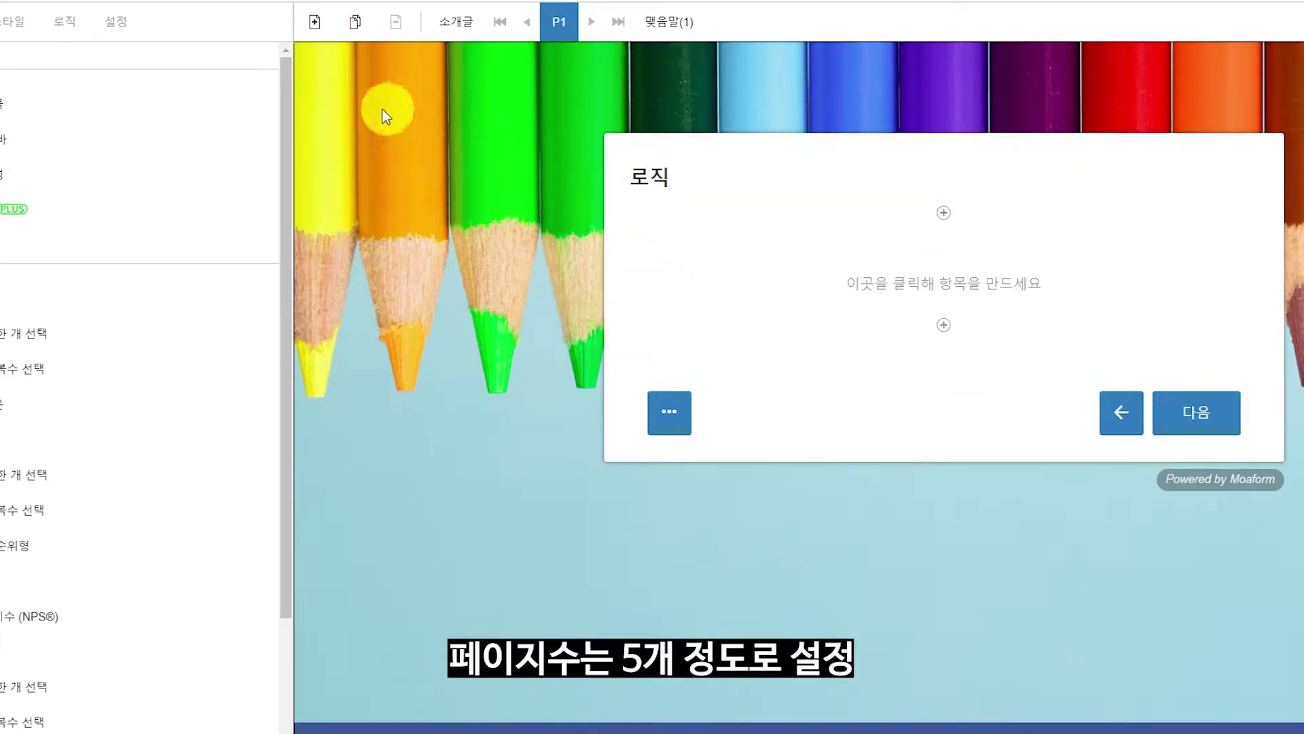
# - Add four survey pages after the first page so the survey has pages P1 to P5
pyautogui.click(317, 19)
pyautogui.click(335, 61)
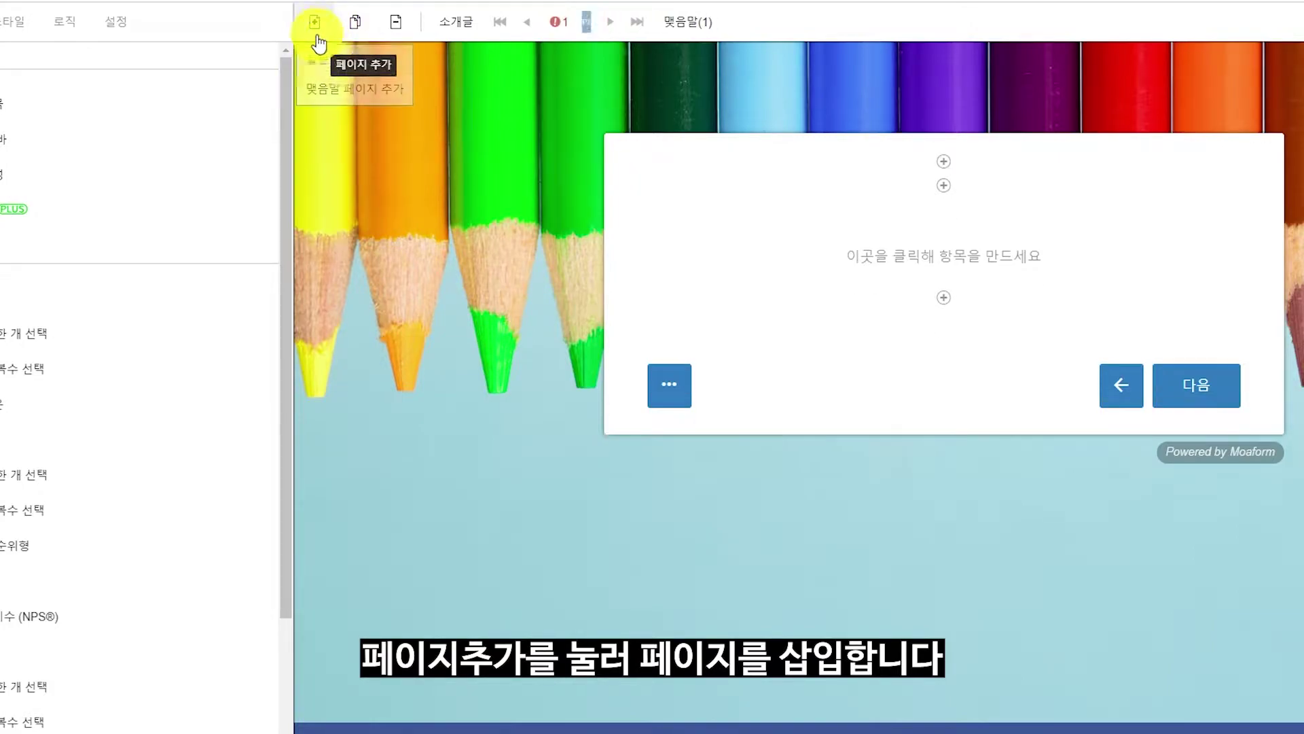
pyautogui.click(339, 59)
pyautogui.click(314, 22)
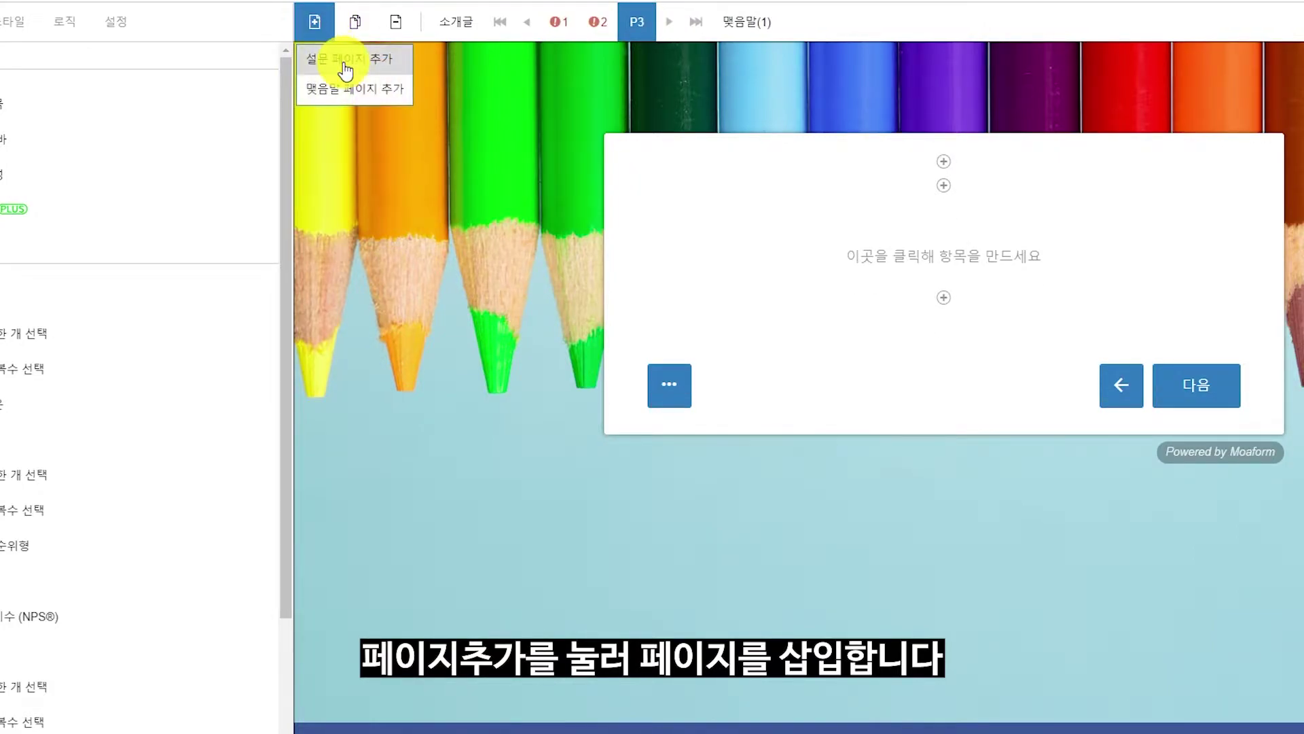
pyautogui.click(339, 59)
pyautogui.click(314, 22)
pyautogui.click(342, 59)
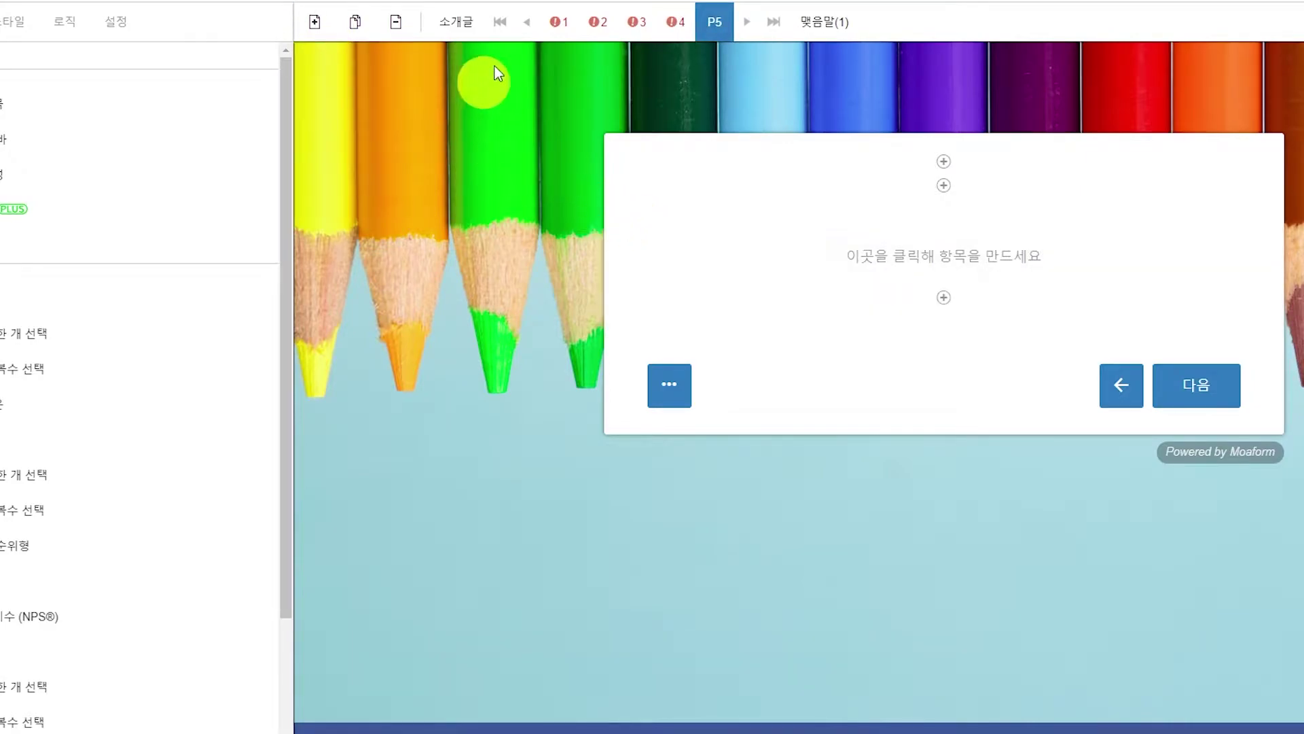
# - Insert an information (정보) item on page 1 with the body text 페이지1
pyautogui.click(564, 27)
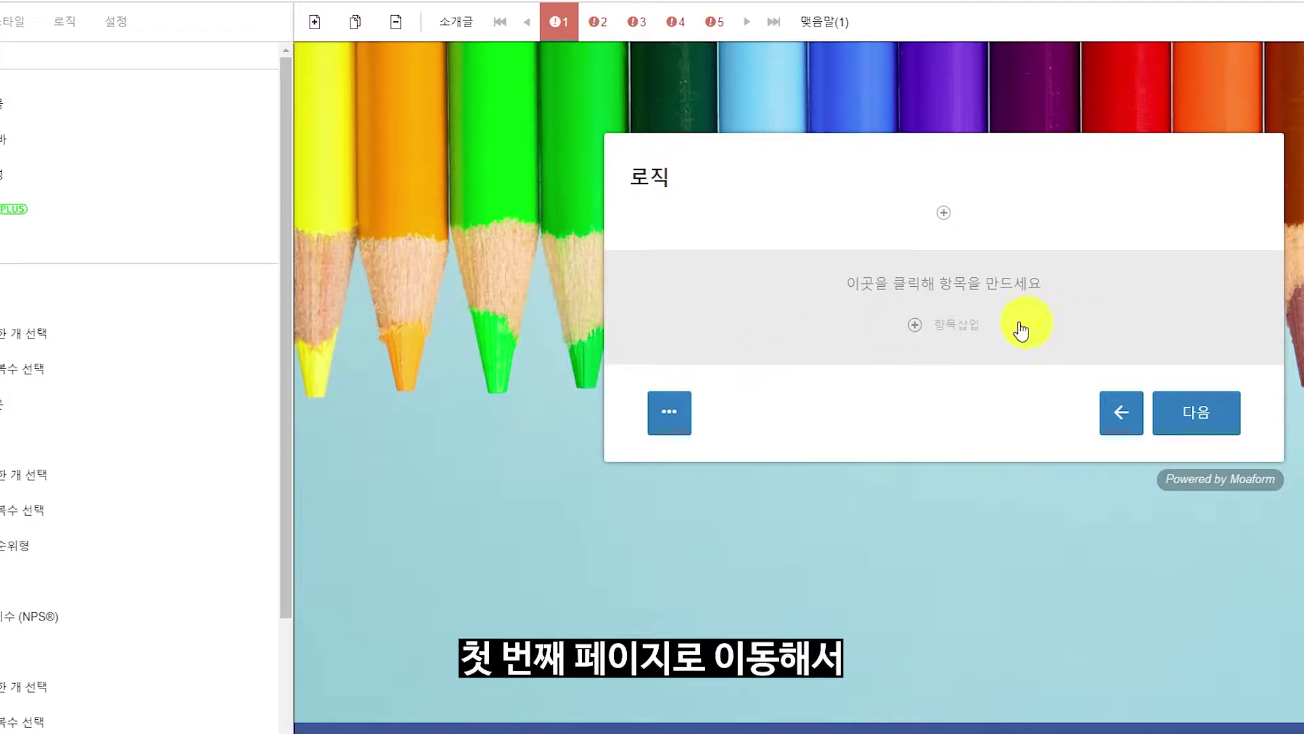
pyautogui.click(985, 328)
pyautogui.click(879, 266)
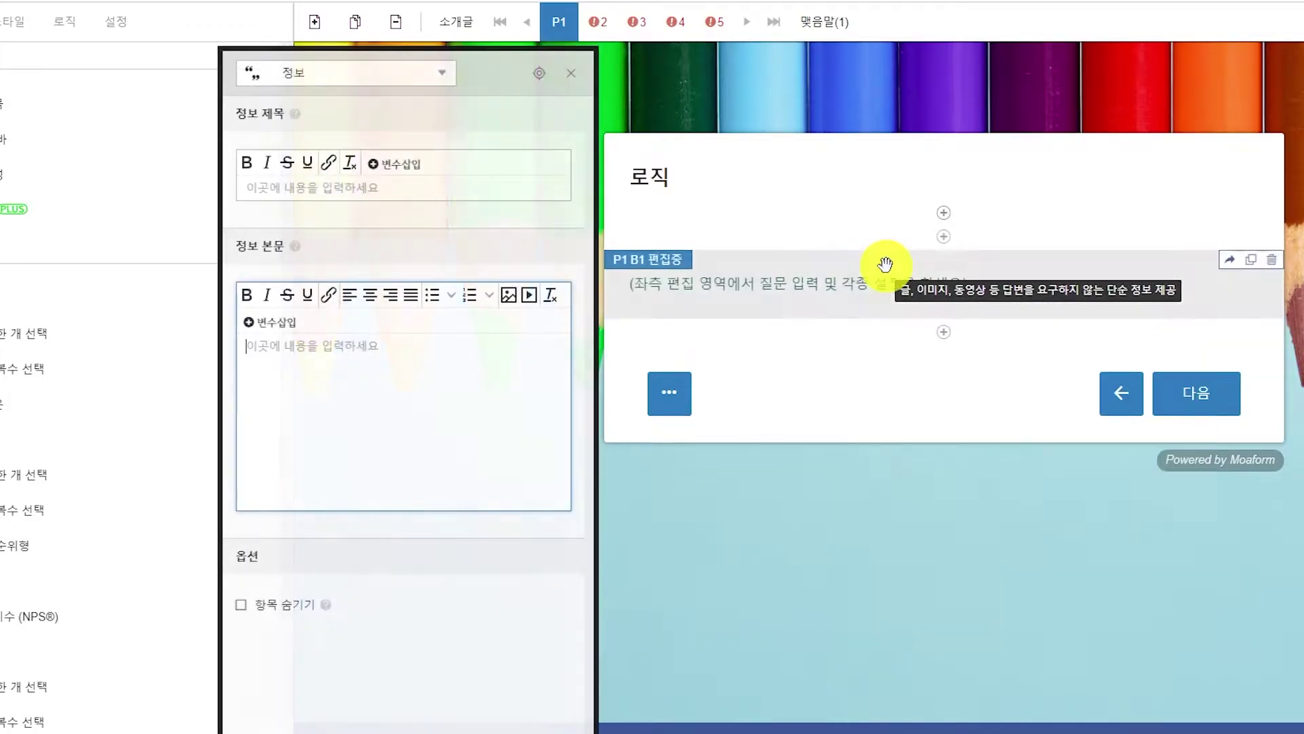
pyautogui.click(379, 402)
pyautogui.write('페이니')
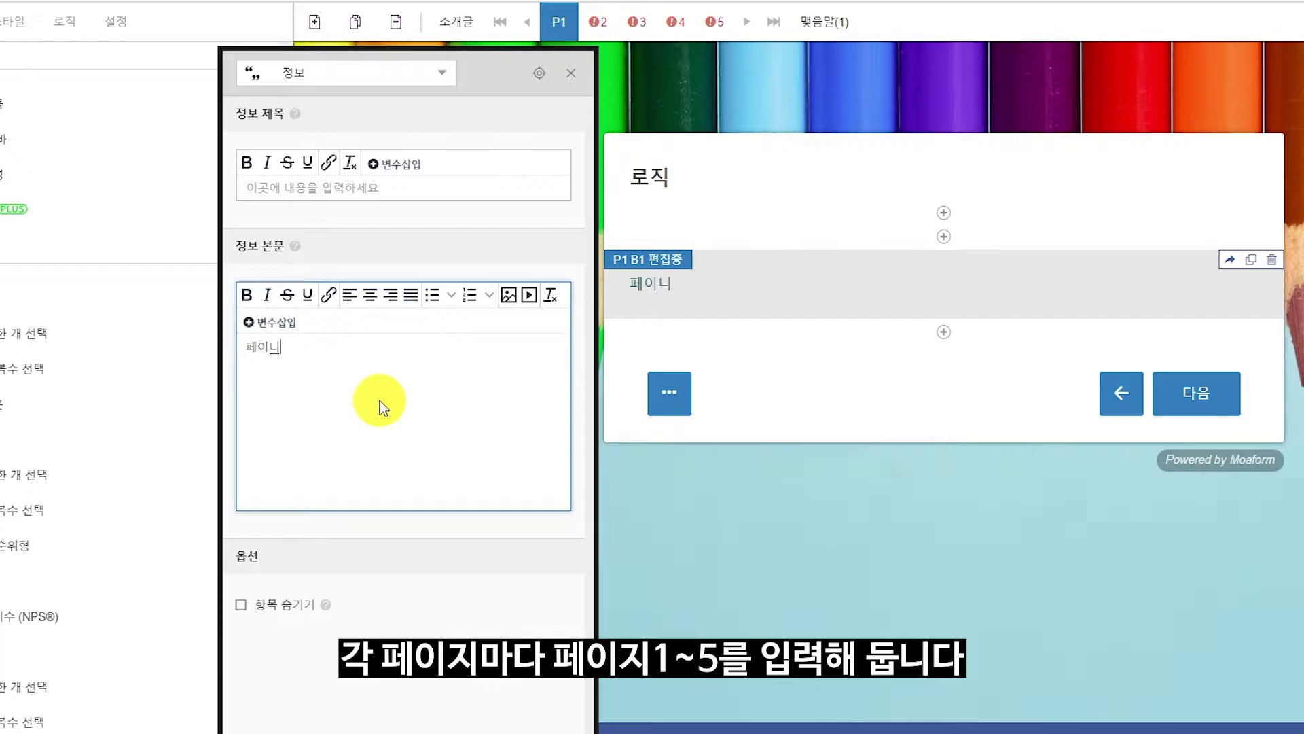
pyautogui.press('BackSpace')
pyautogui.write('지1')
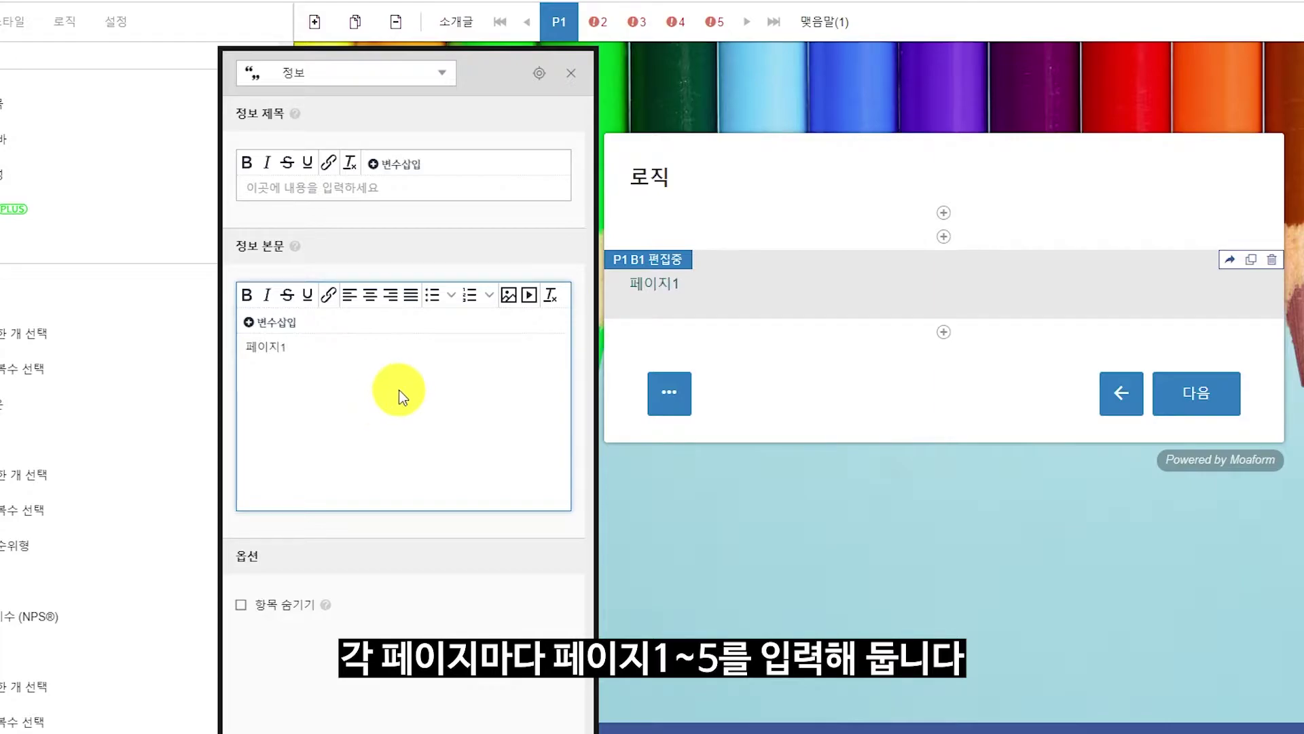
pyautogui.click(867, 548)
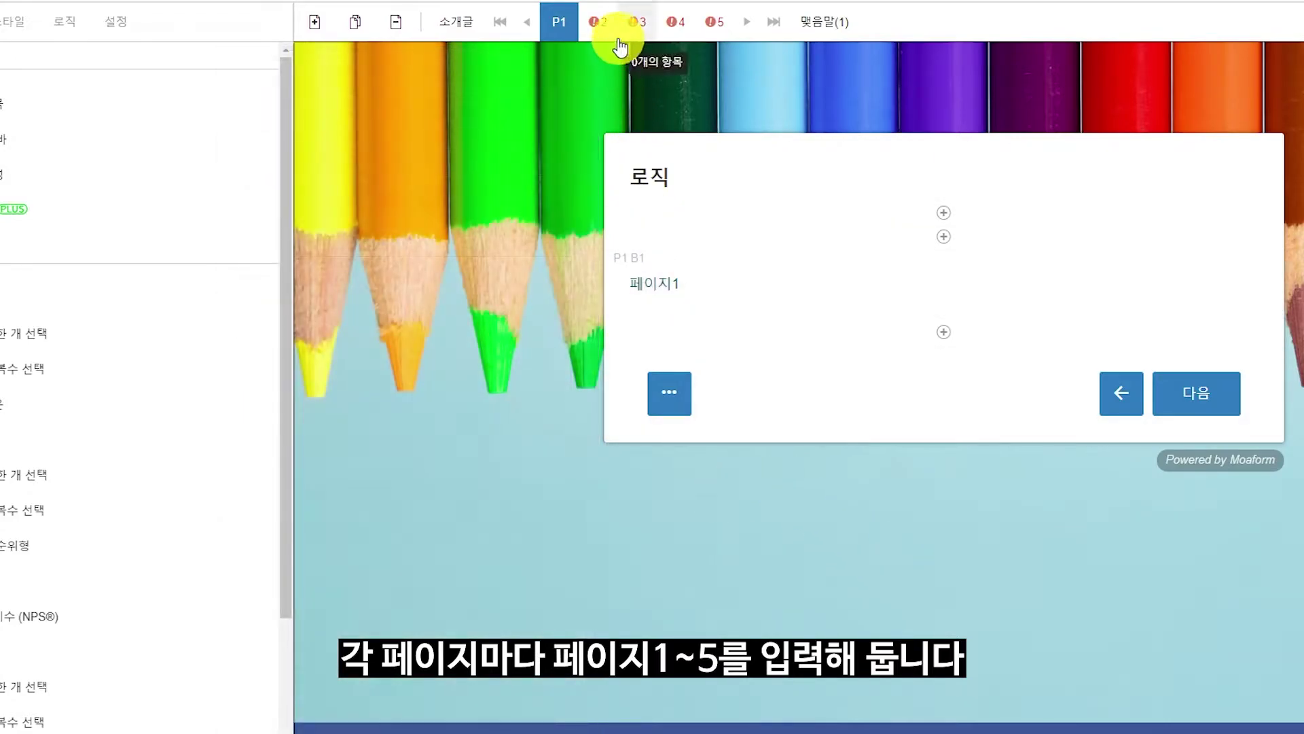
# - Insert an information (정보) item on page 2 with the body text 페이지2
pyautogui.click(601, 24)
pyautogui.click(876, 333)
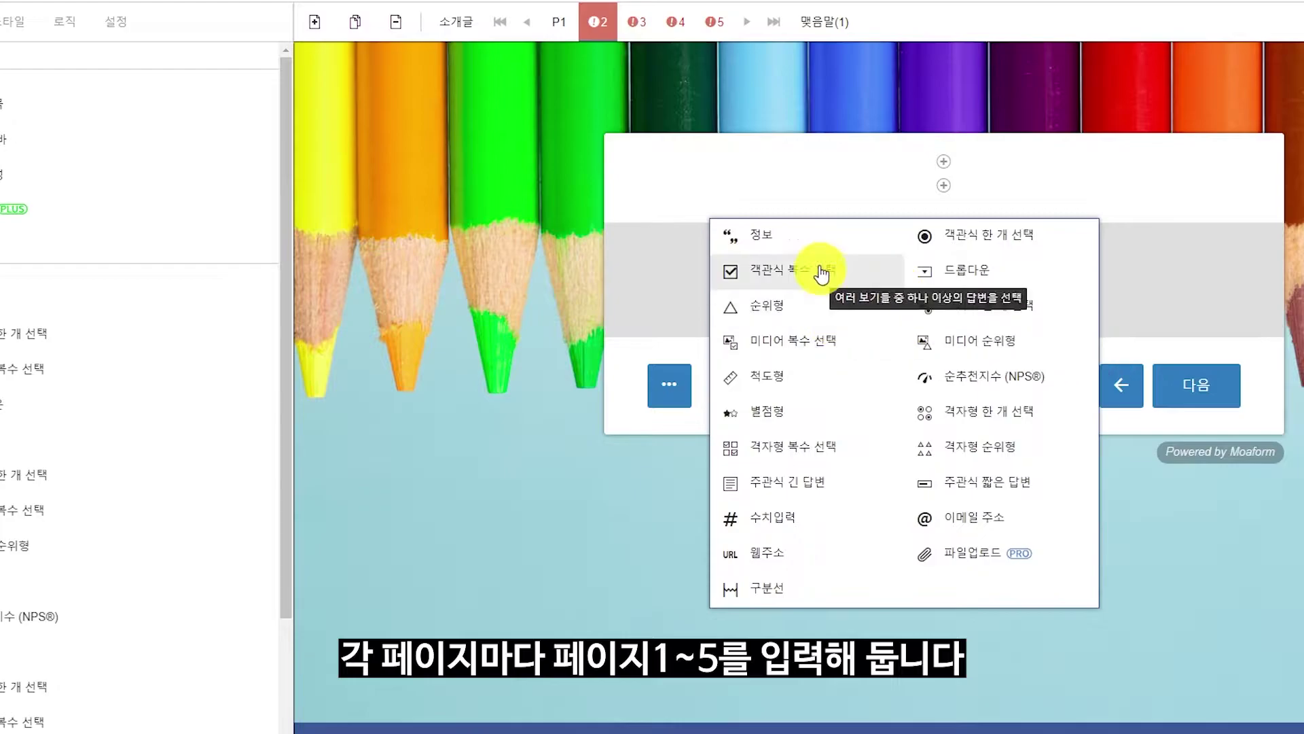
pyautogui.click(815, 238)
pyautogui.write('페이지2')
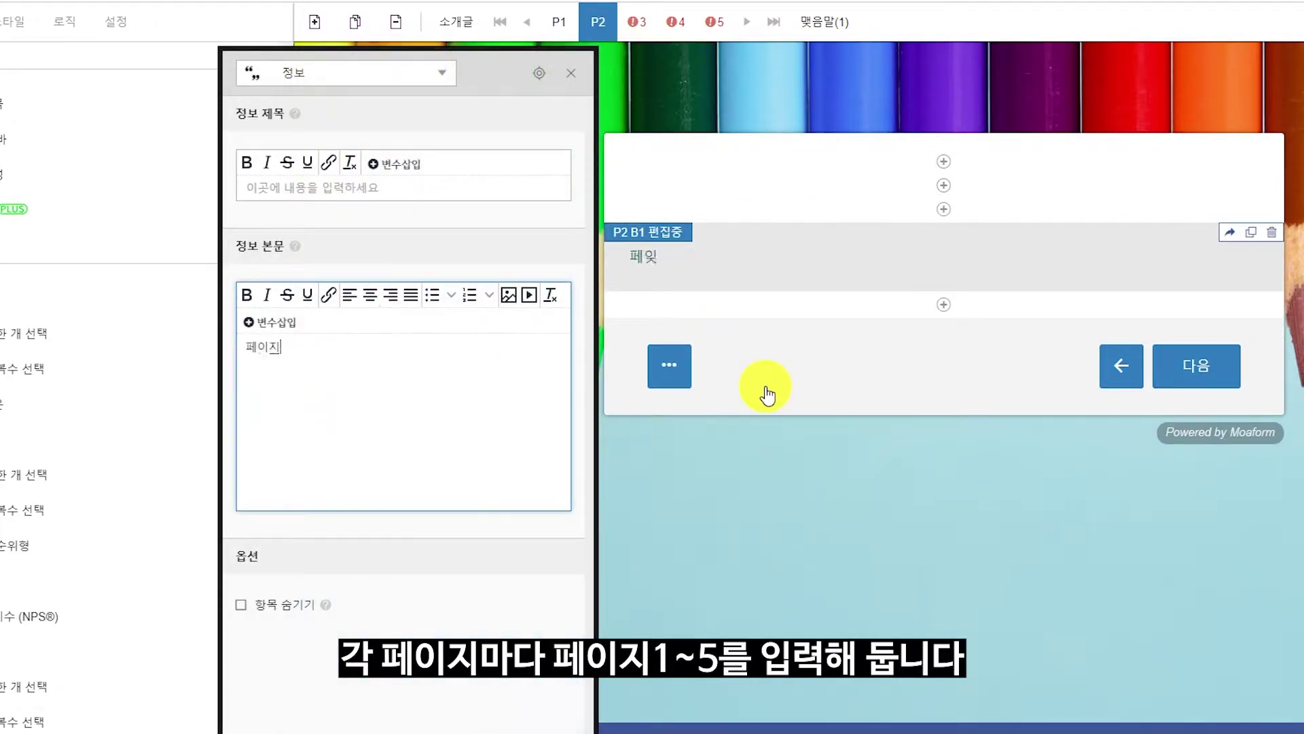
# - Insert an information (정보) item on page 3 with the body text 페이지3
pyautogui.click(636, 21)
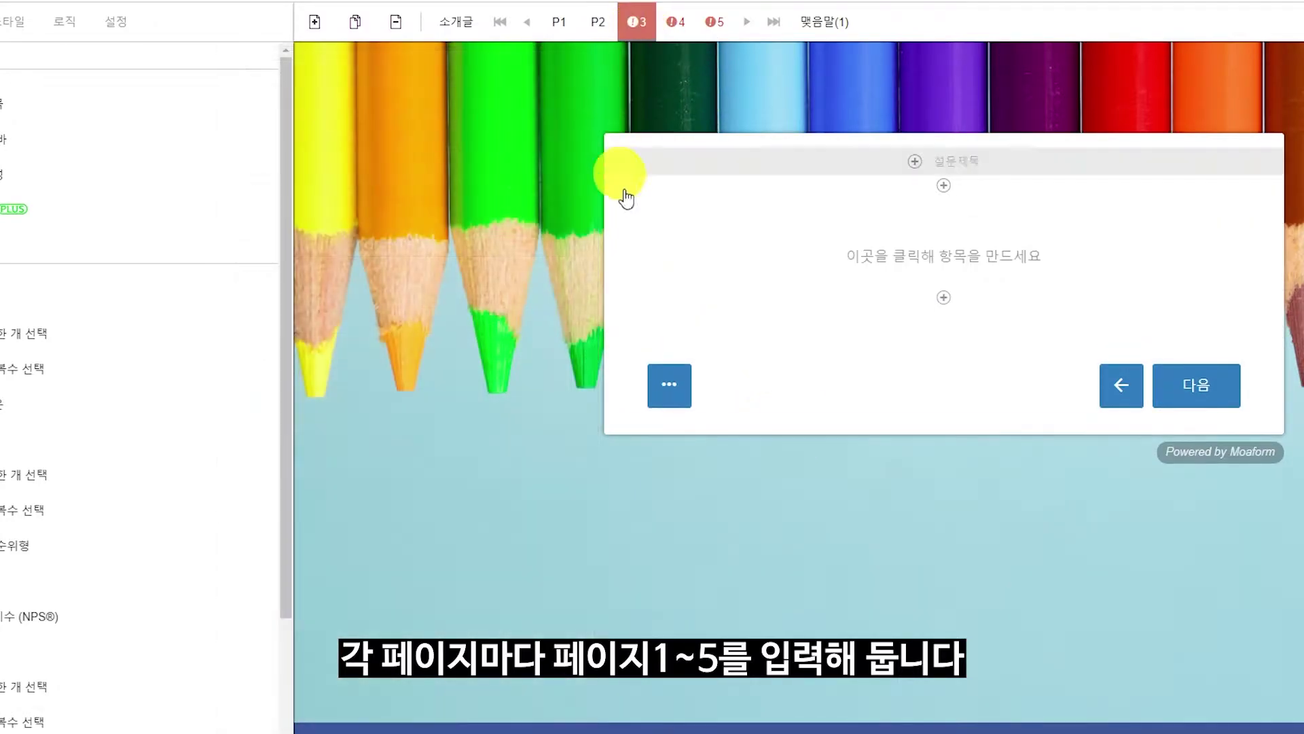
pyautogui.click(867, 313)
pyautogui.click(747, 239)
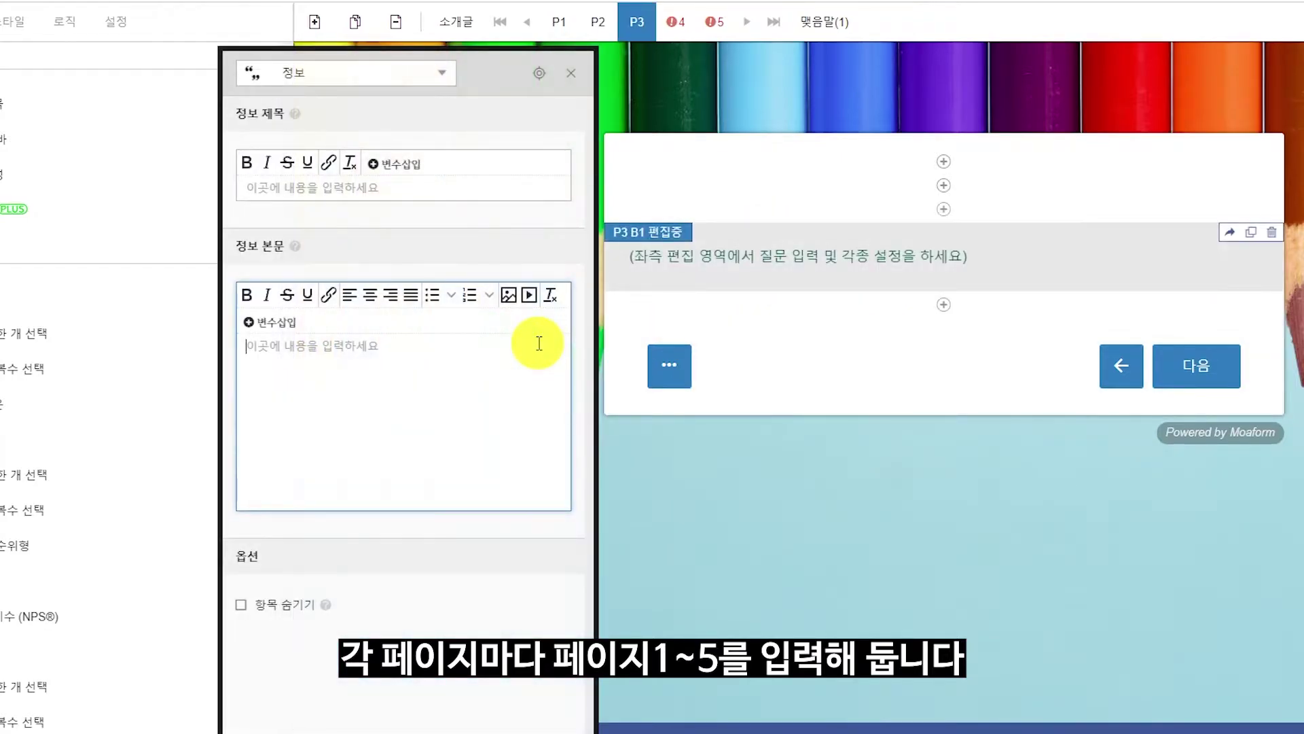
pyautogui.write('페이지3')
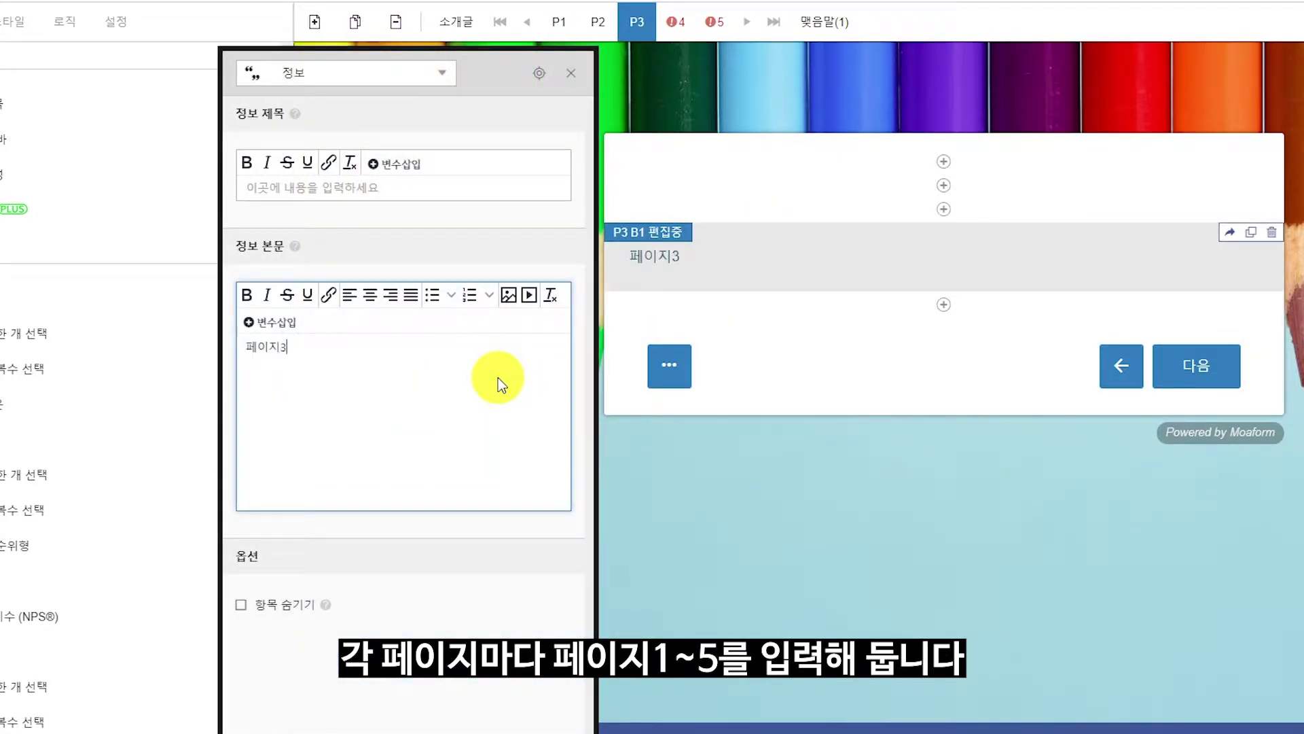
# - Insert an information (정보) item on page 4 with the body text 페이지4
pyautogui.click(672, 23)
pyautogui.click(926, 283)
pyautogui.click(673, 354)
pyautogui.click(829, 271)
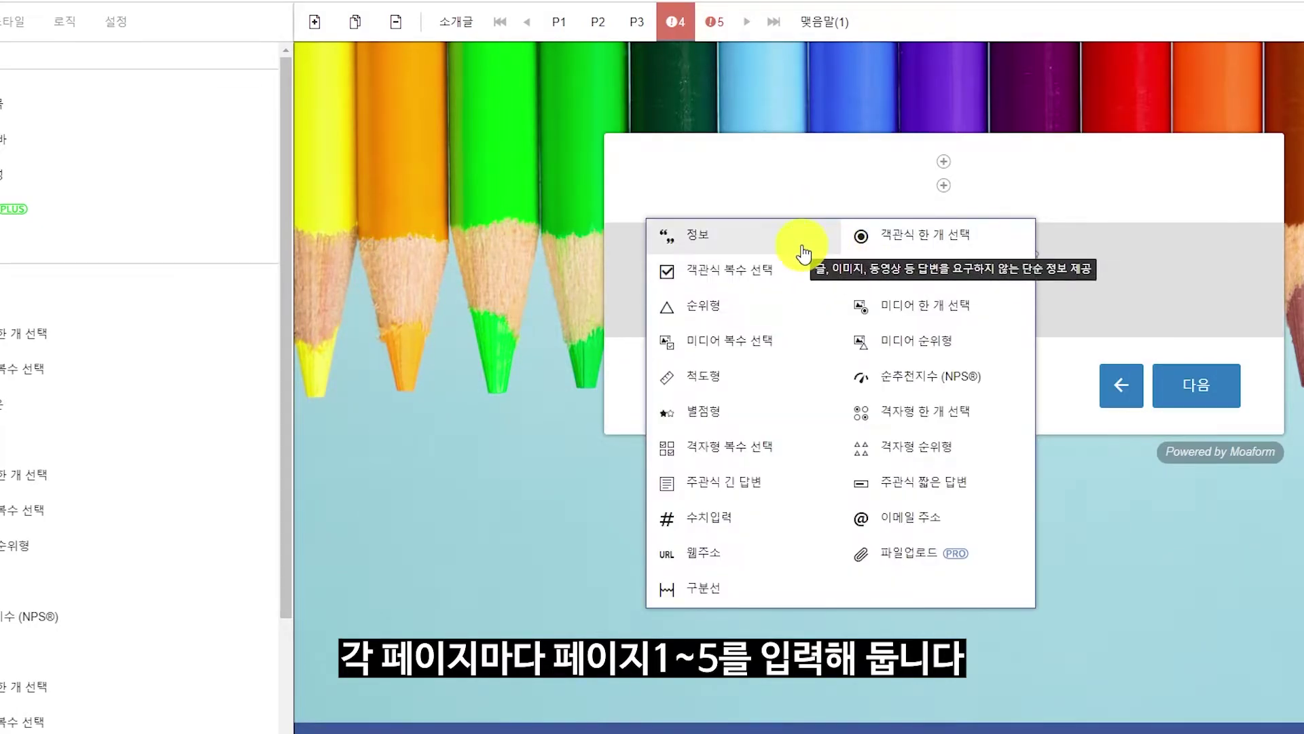
pyautogui.click(805, 241)
pyautogui.write('페이')
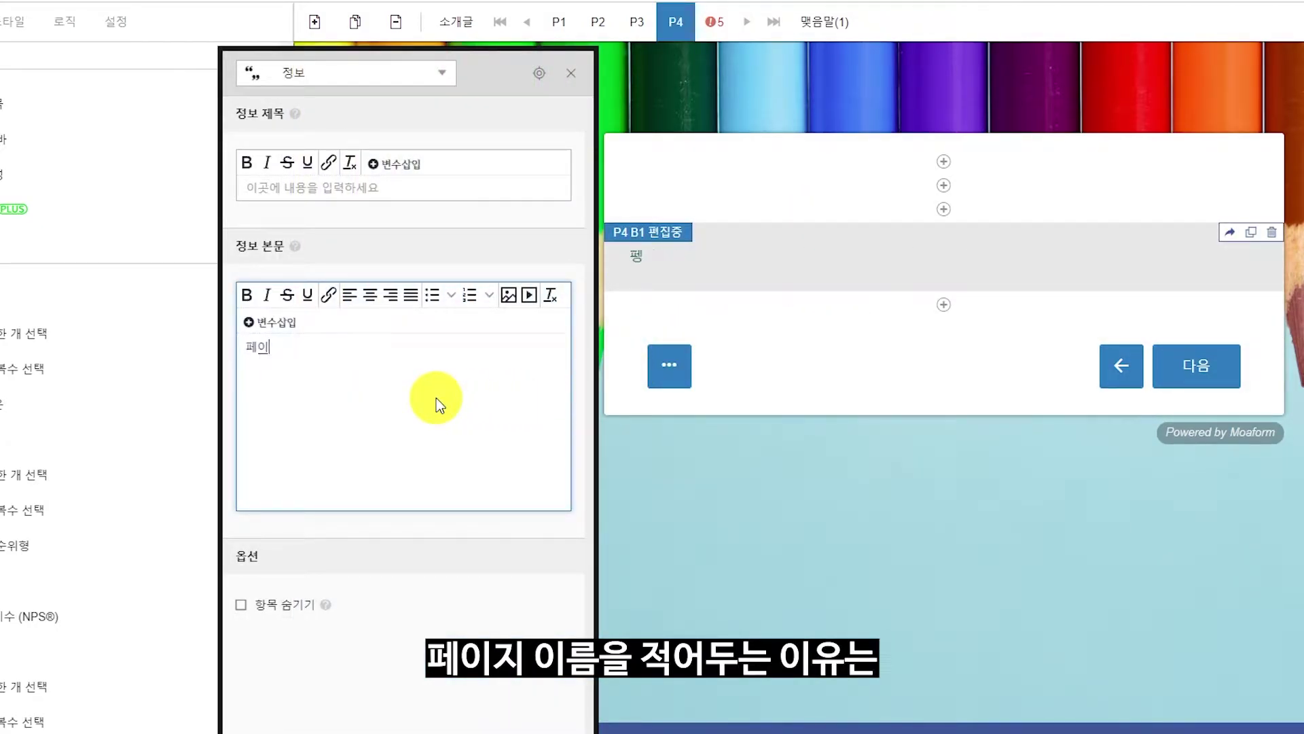
pyautogui.write('지4')
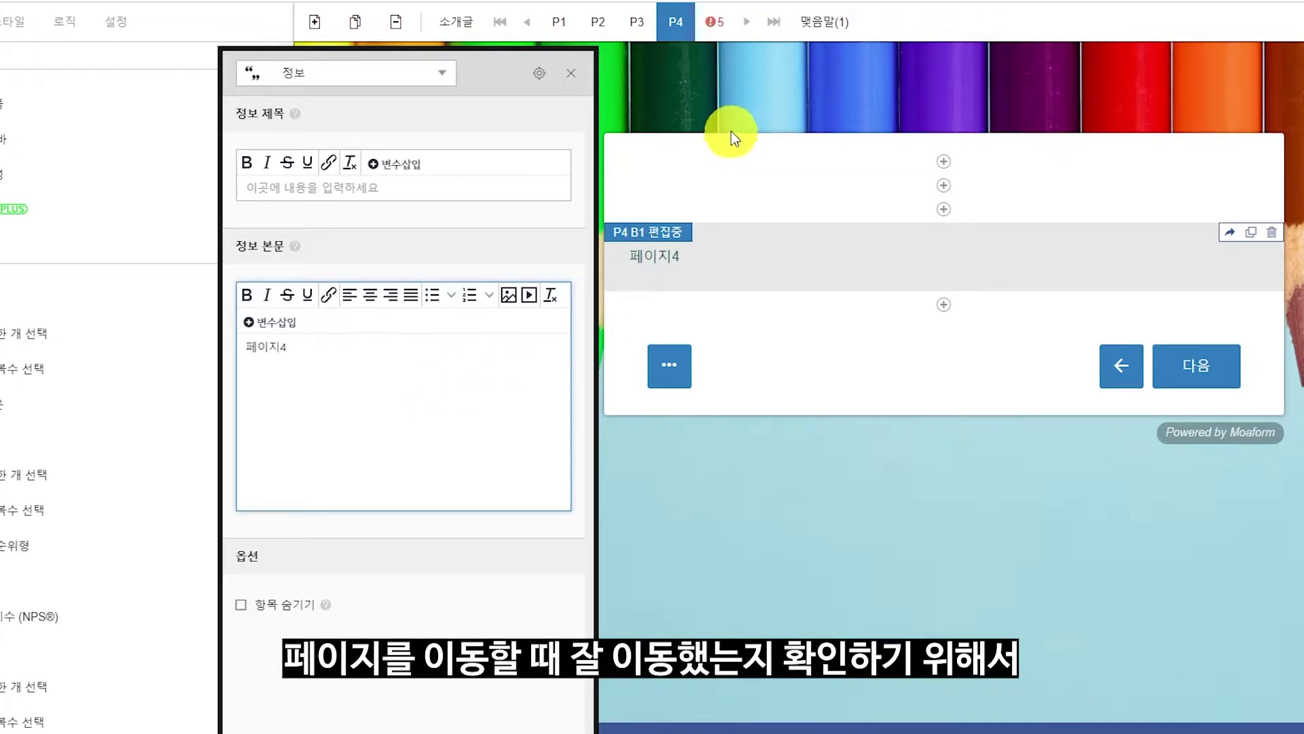
# - Insert an information (정보) item on page 5 with the body text 페이지5
pyautogui.click(716, 24)
pyautogui.click(887, 281)
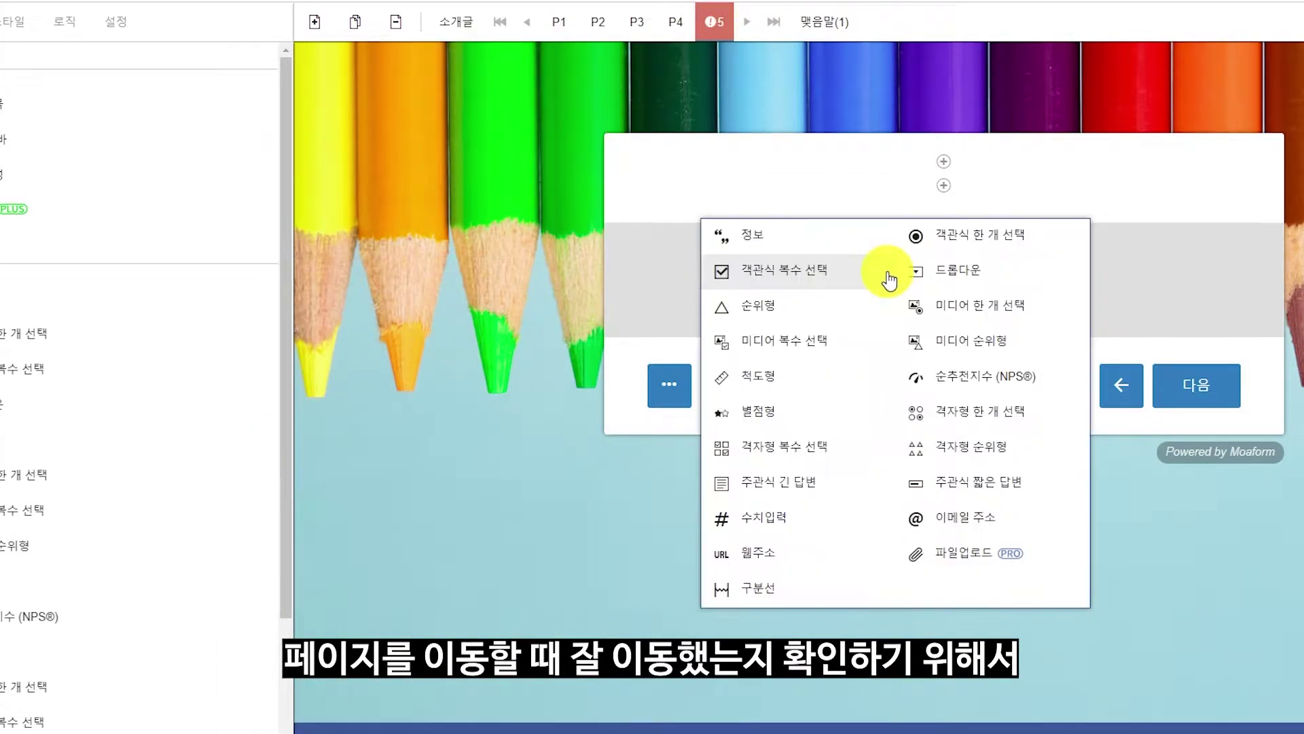
pyautogui.click(841, 239)
pyautogui.write('페')
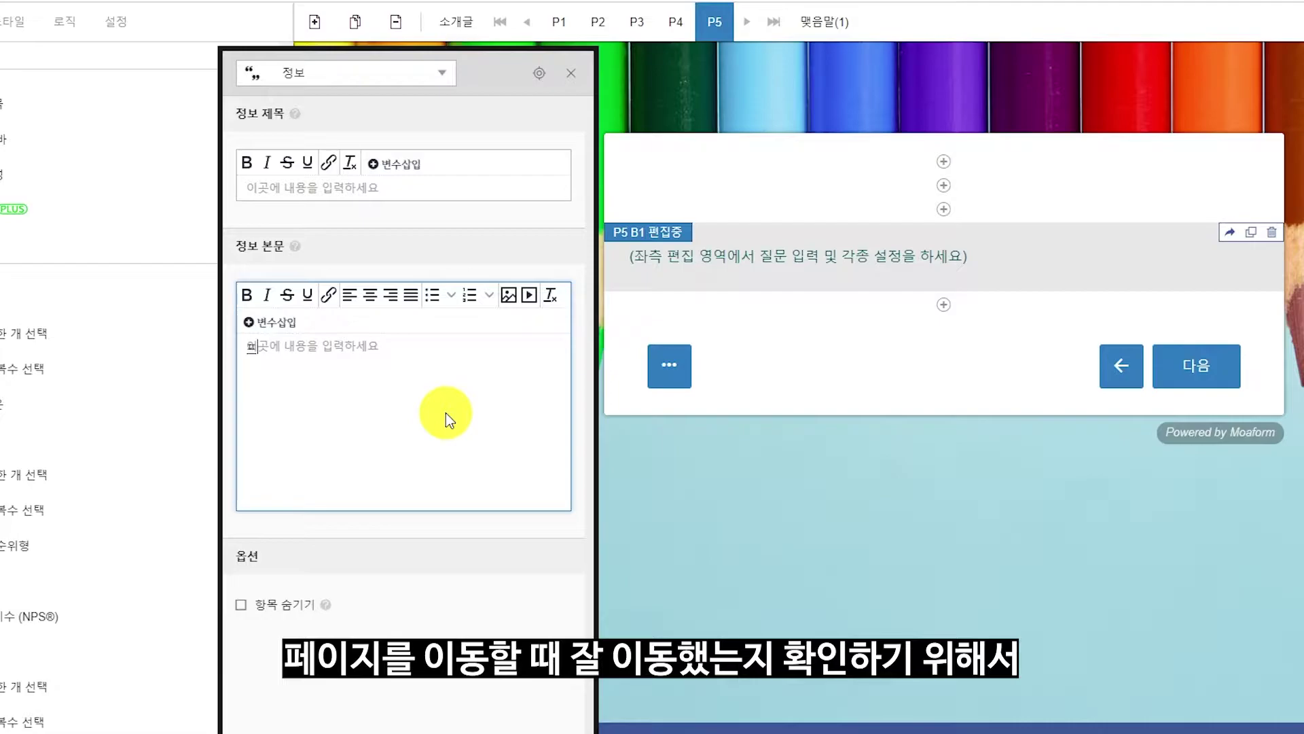
pyautogui.write('이지5')
pyautogui.click(890, 545)
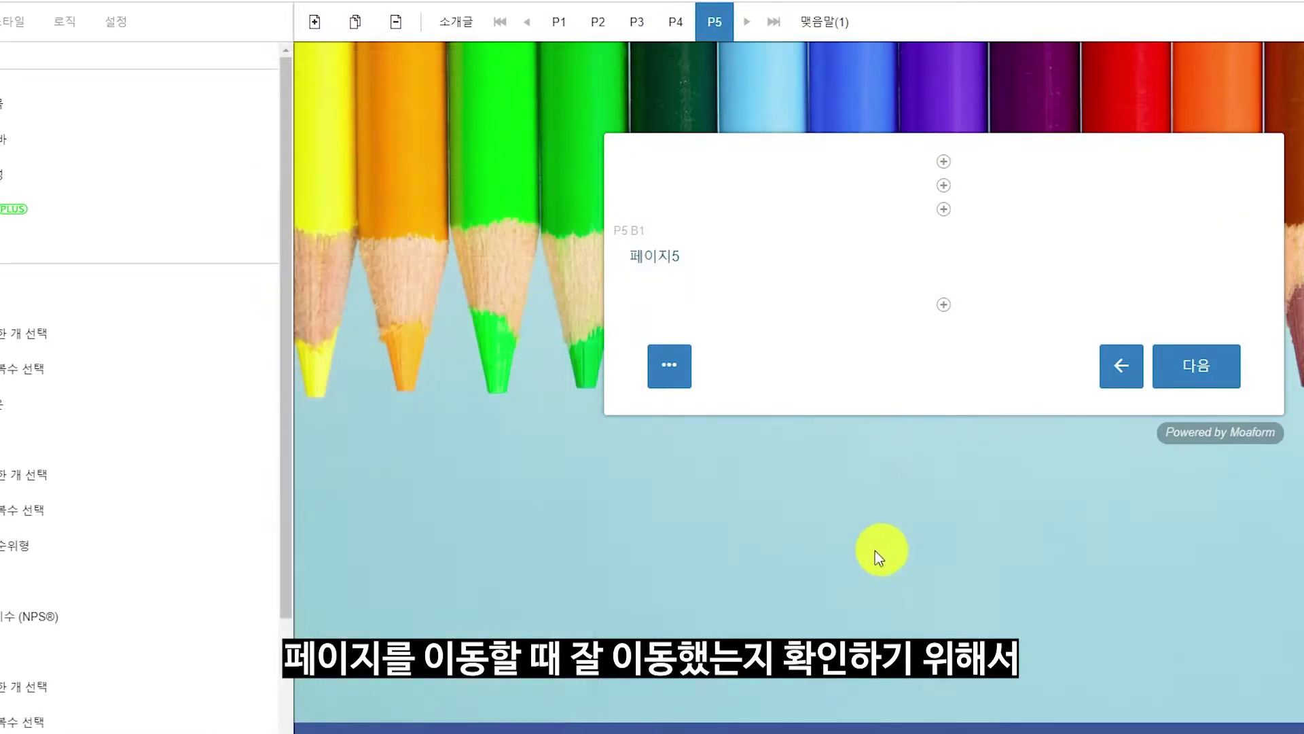
# - Return to page 1 and create a new Jump to 로직 rule for the survey
pyautogui.click(558, 22)
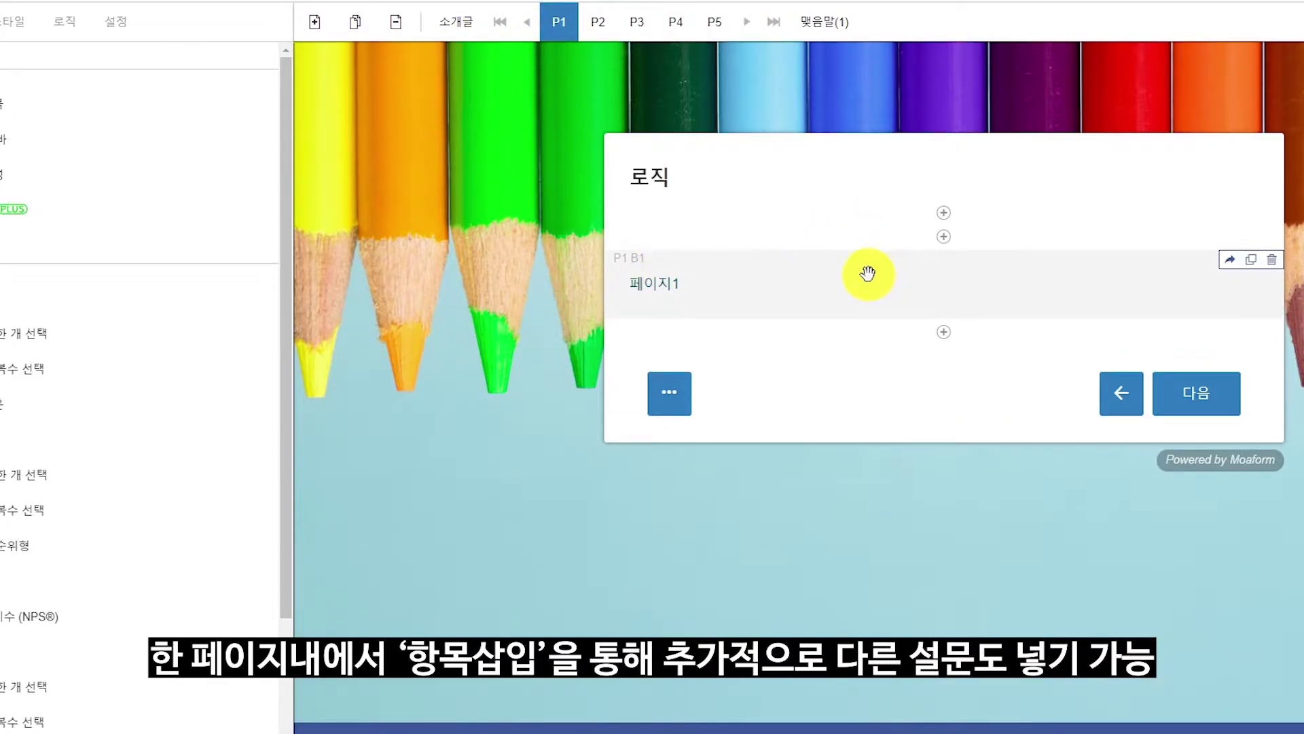
pyautogui.click(928, 345)
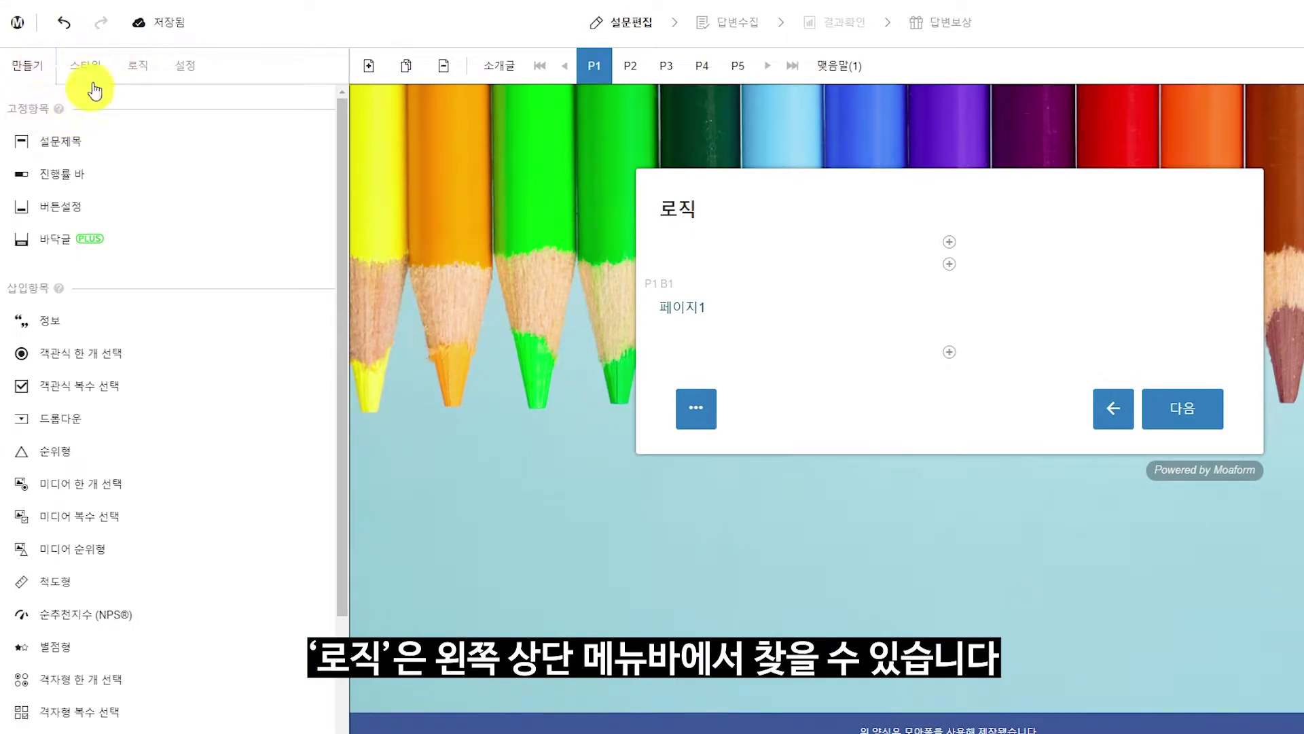
pyautogui.click(141, 68)
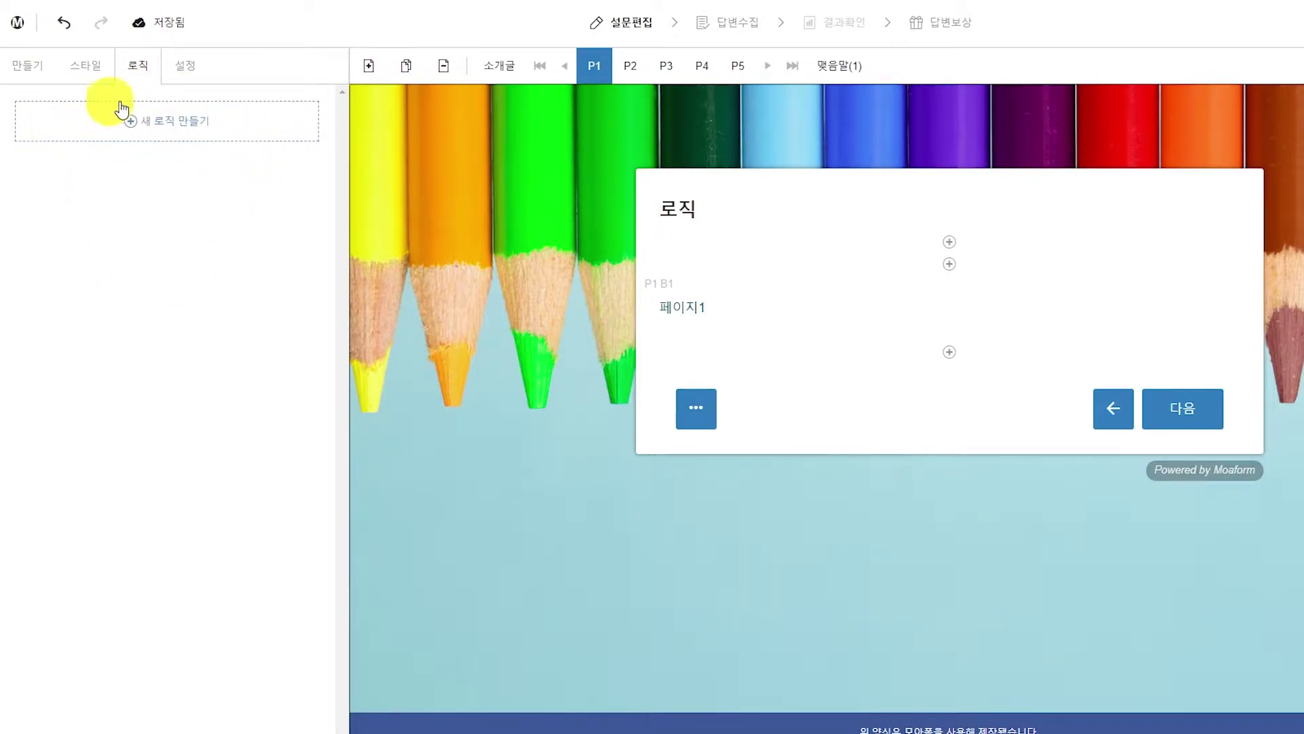
pyautogui.click(215, 131)
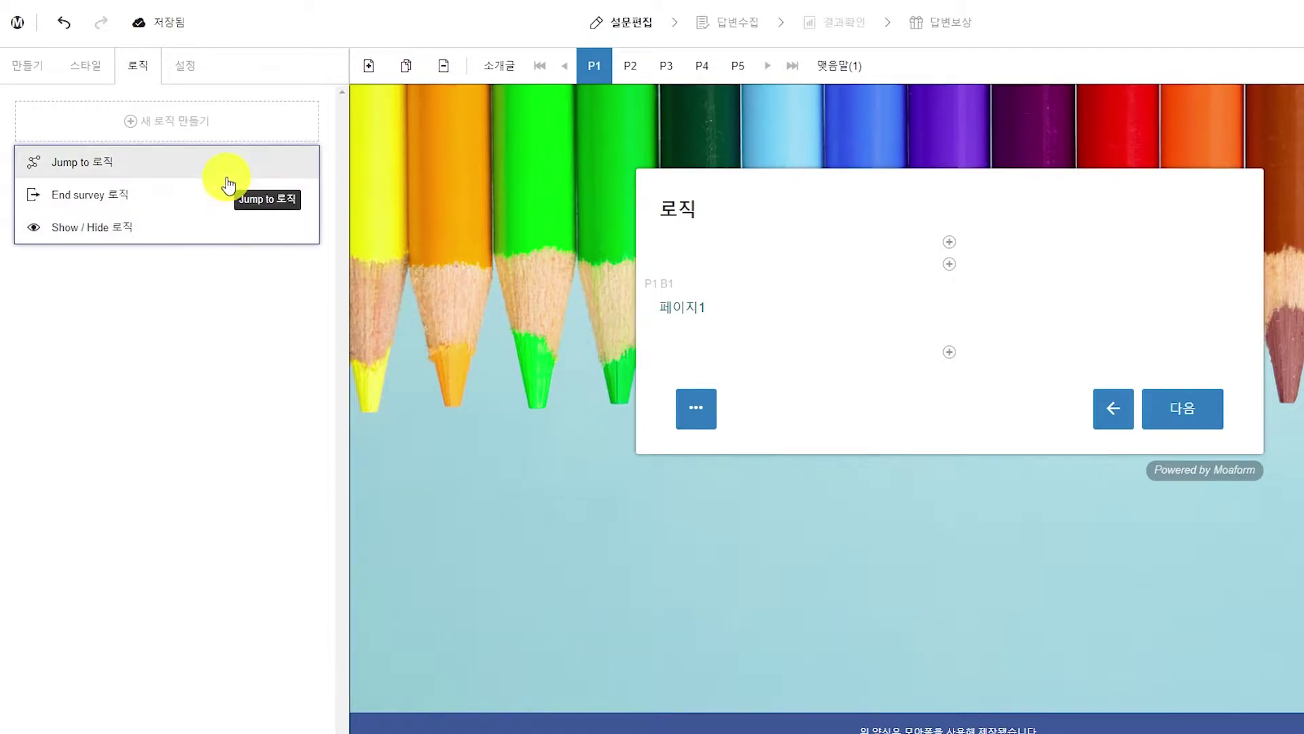
pyautogui.click(225, 171)
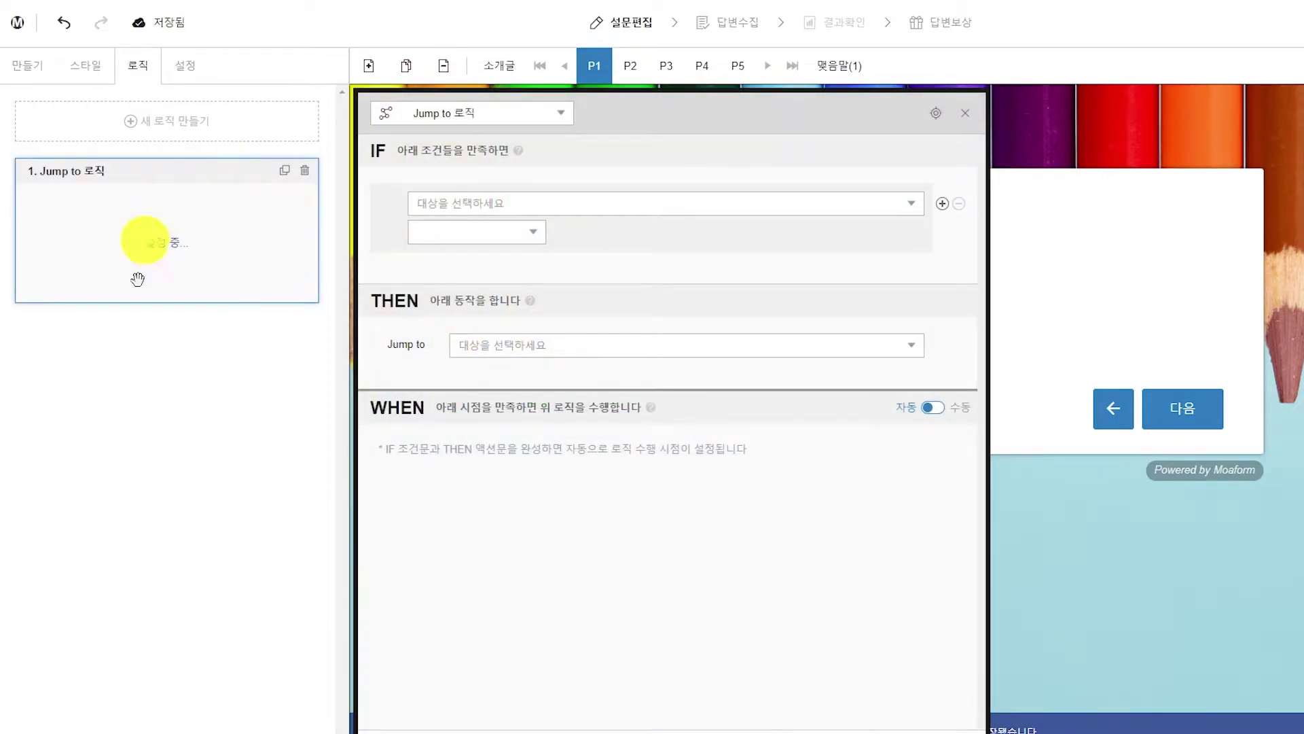
# - Examine the selectable targets of the Jump to rule's IF condition and review the contents of pages 1 to 5
pyautogui.click(741, 206)
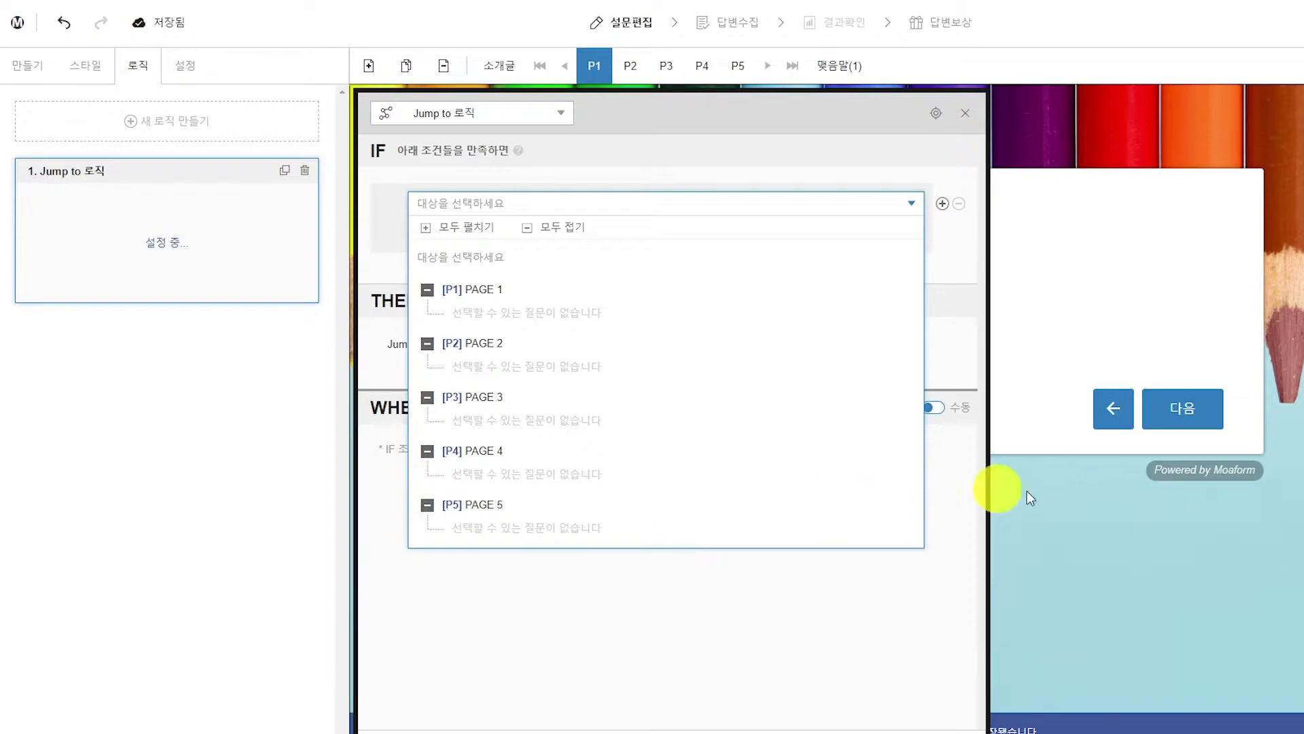
pyautogui.click(1166, 553)
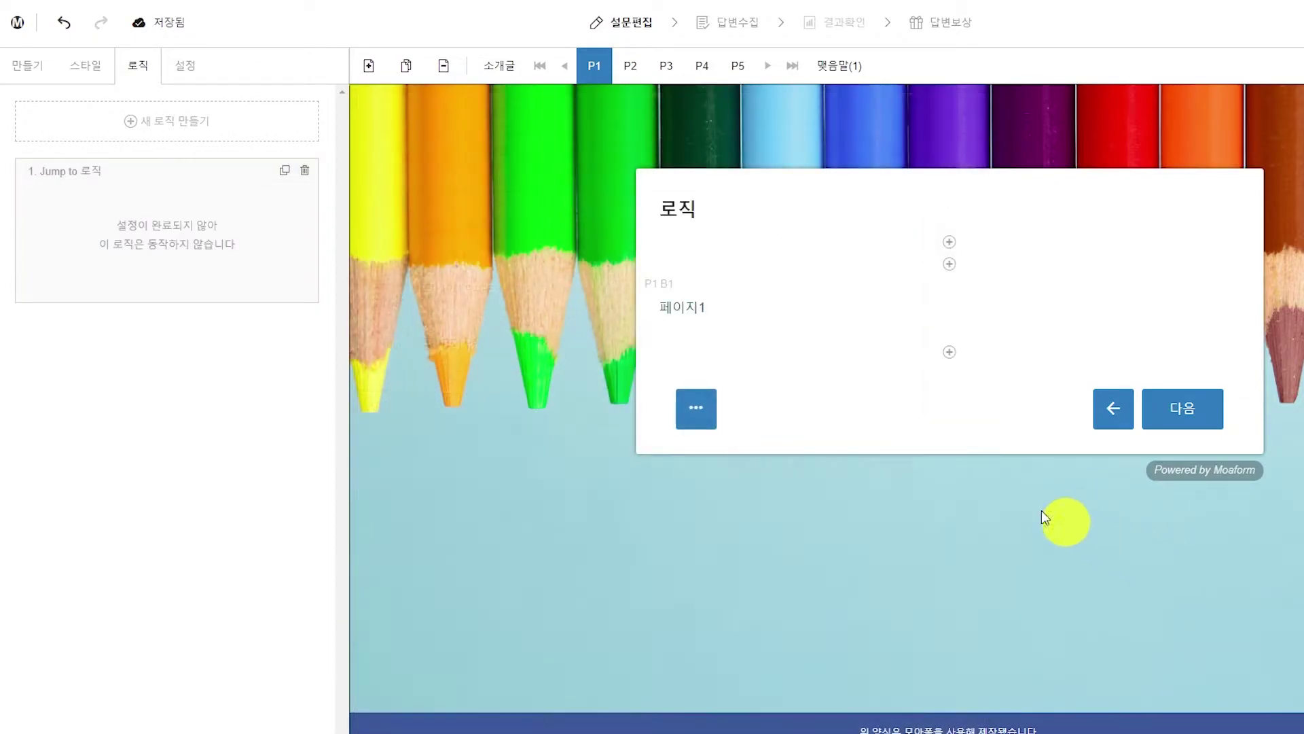
pyautogui.click(632, 65)
pyautogui.click(664, 66)
pyautogui.click(707, 68)
pyautogui.click(738, 67)
pyautogui.click(707, 67)
pyautogui.click(618, 68)
pyautogui.click(595, 66)
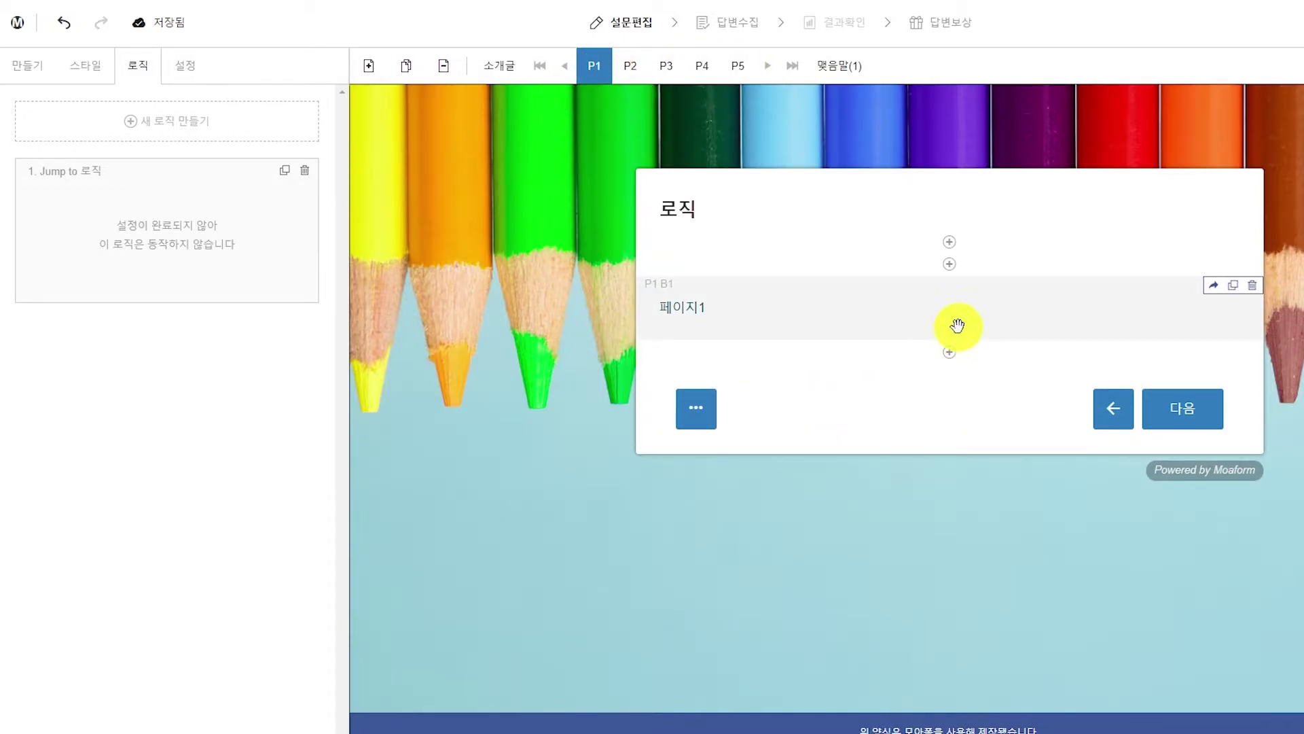
# - Insert a single-choice question (객관식 한 개 선택) below the 페이지1 item, with the question text 어느 페이지로 이동을 원하시나요?
pyautogui.click(954, 328)
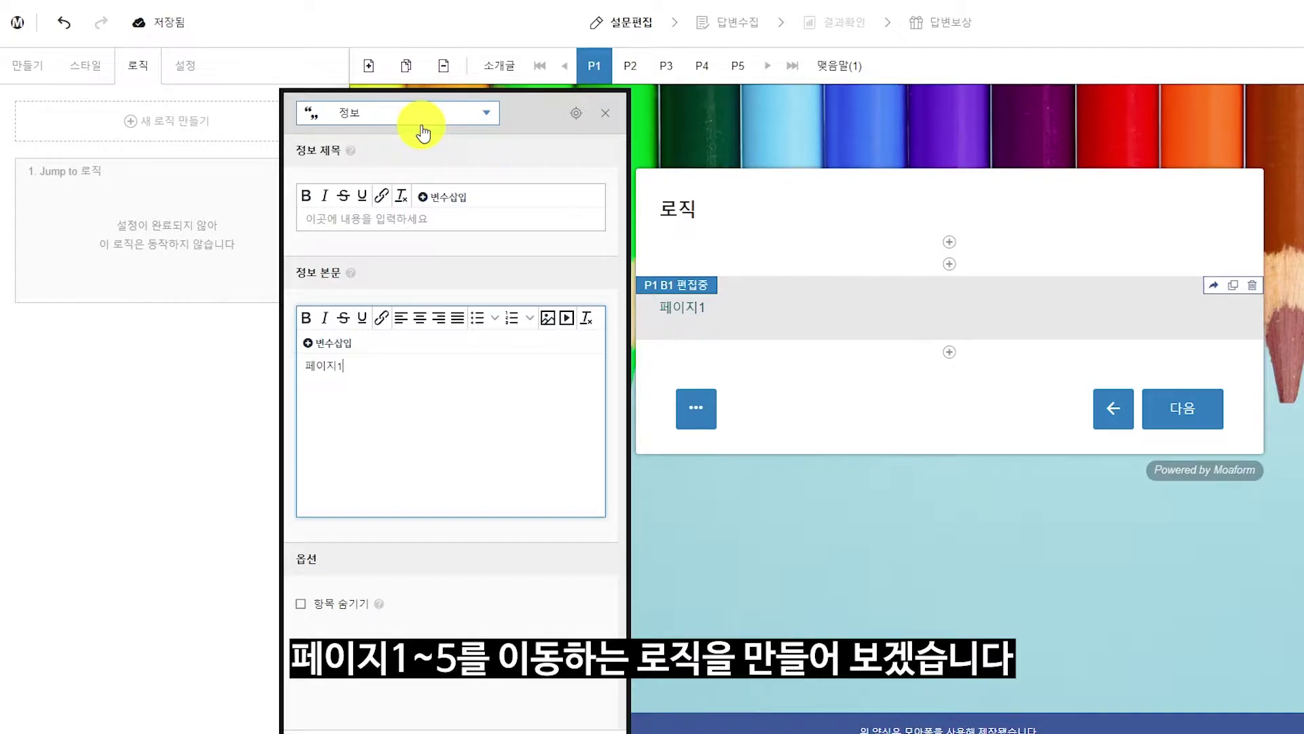
pyautogui.click(948, 354)
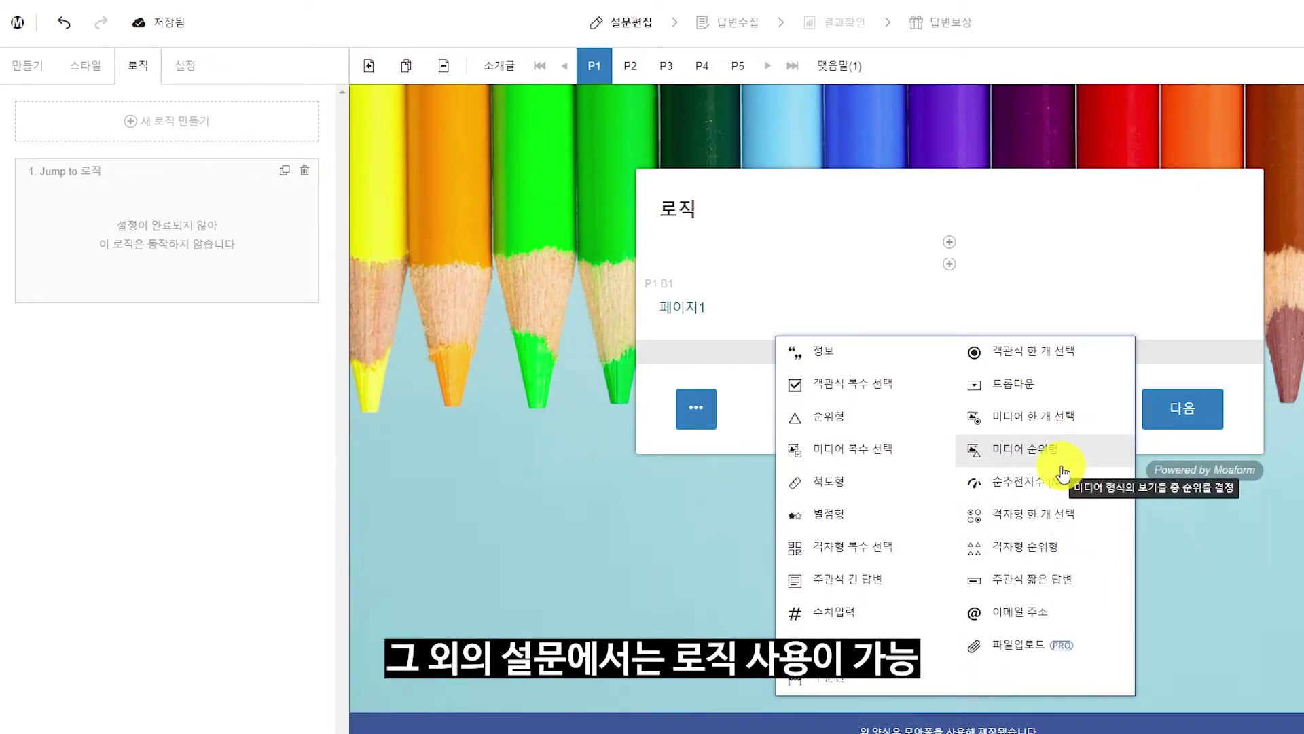
pyautogui.click(1072, 364)
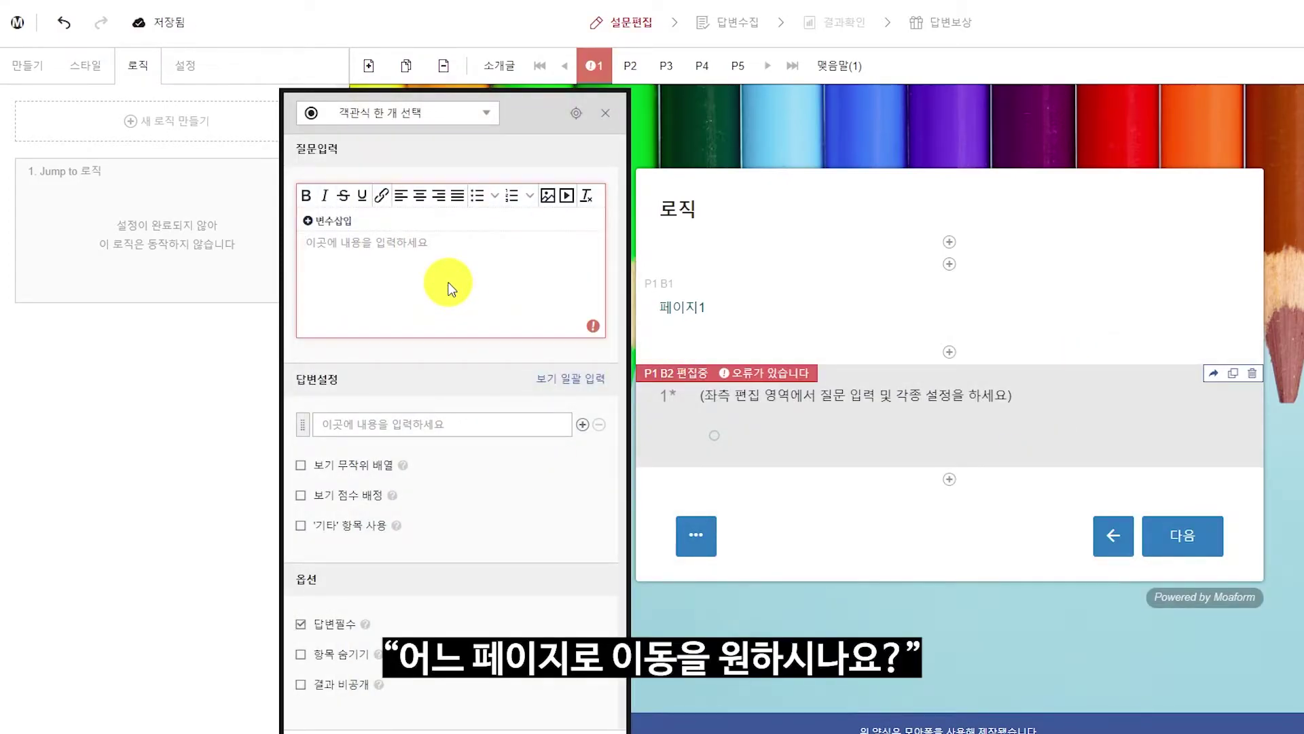
pyautogui.write('어느 ')
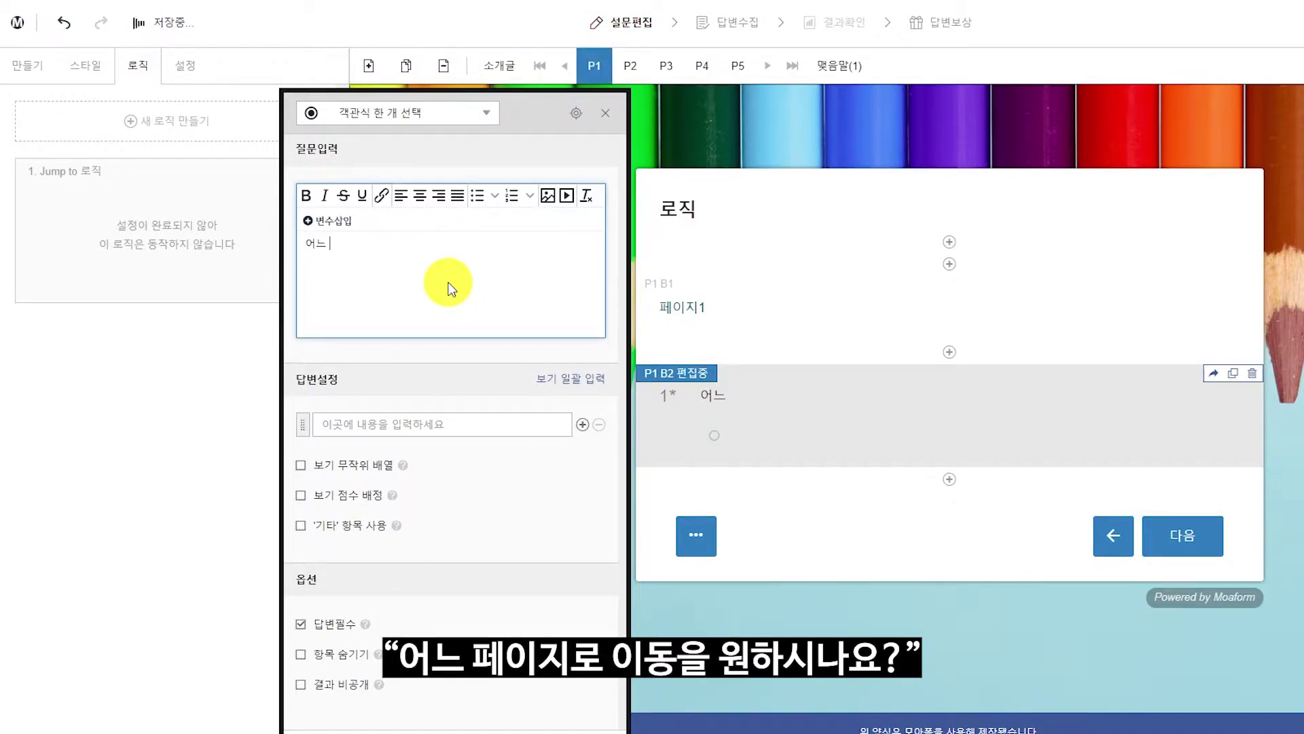
pyautogui.write('페이지로 이동으')
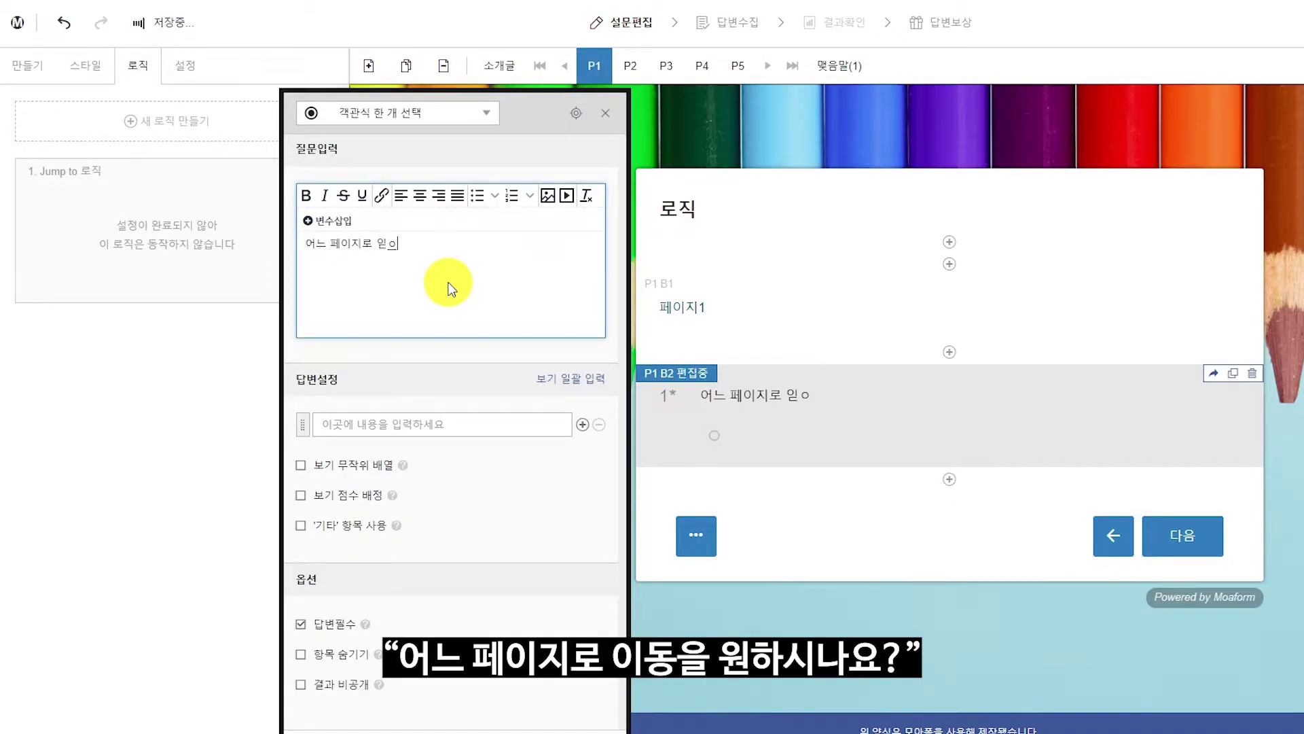
pyautogui.write(' 원하시나요?')
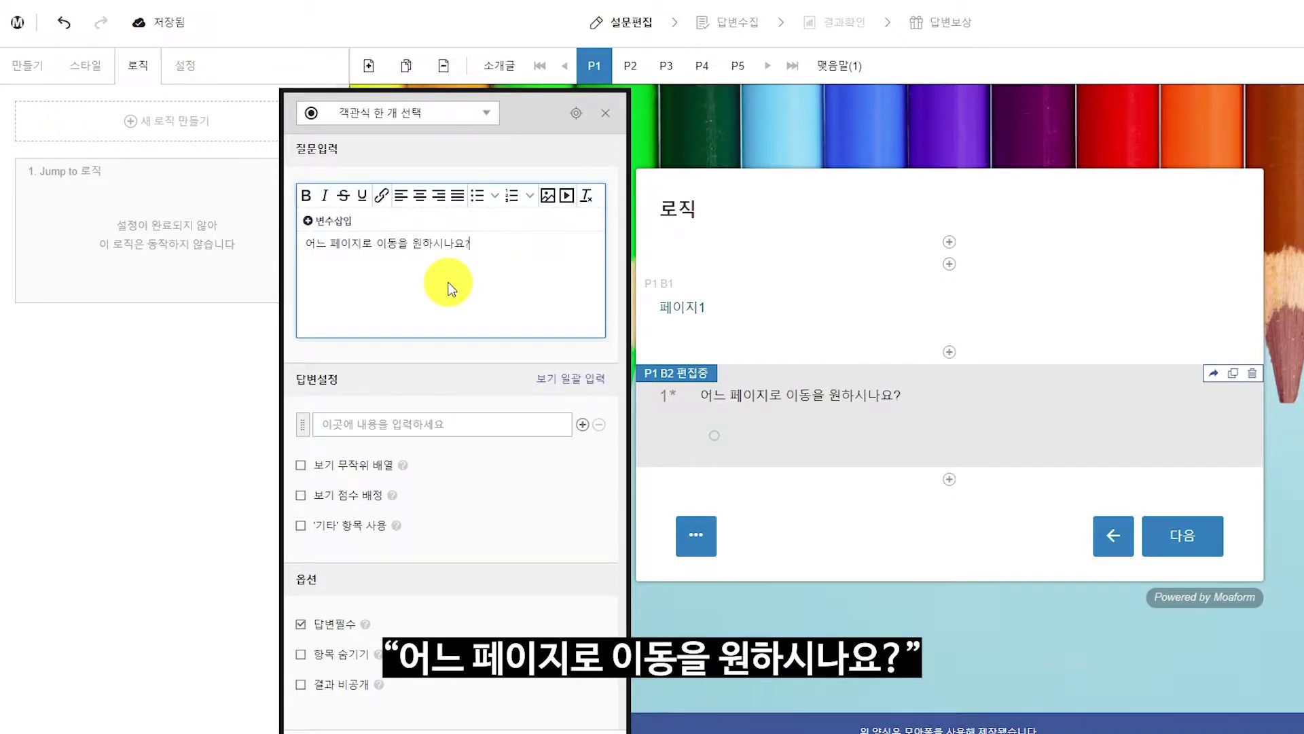
# - Enter 페이지1 and 페이지2 as the question's first two answer choices
pyautogui.click(422, 426)
pyautogui.write('페이지1')
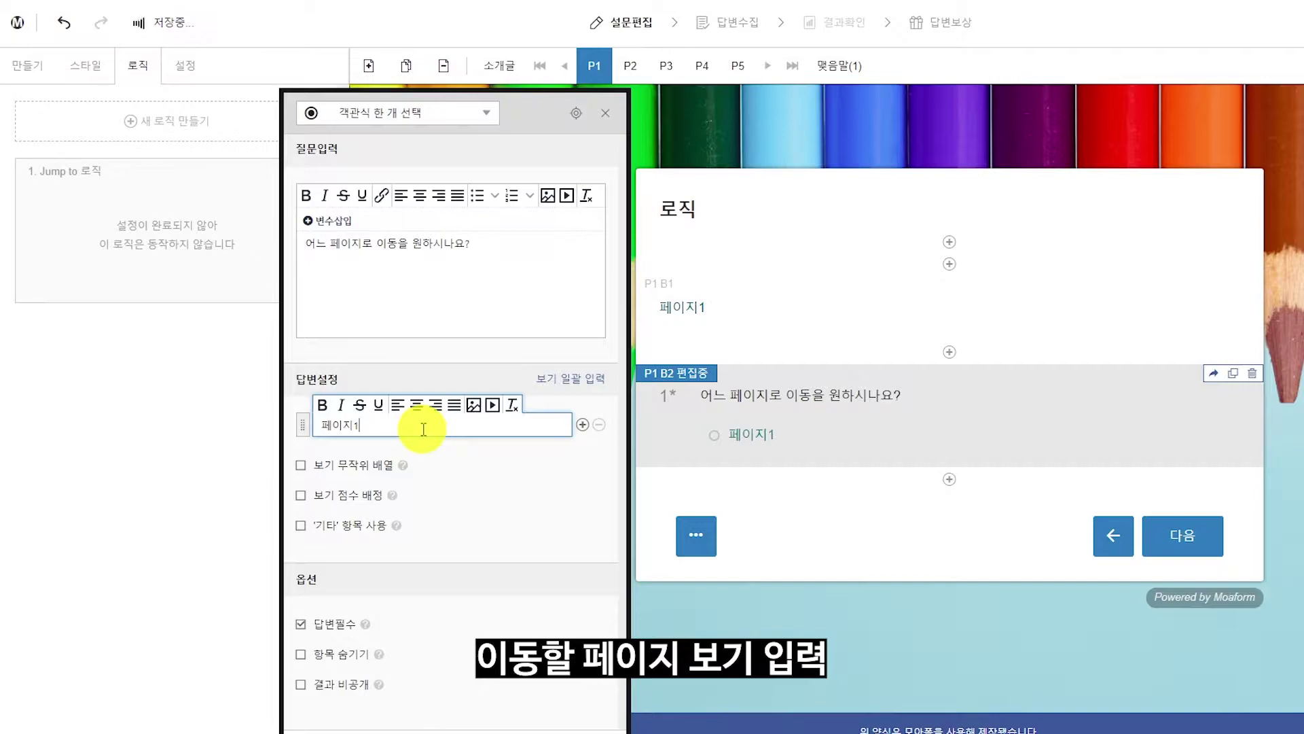
pyautogui.press('Return')
pyautogui.write('페이지2')
pyautogui.press('Return')
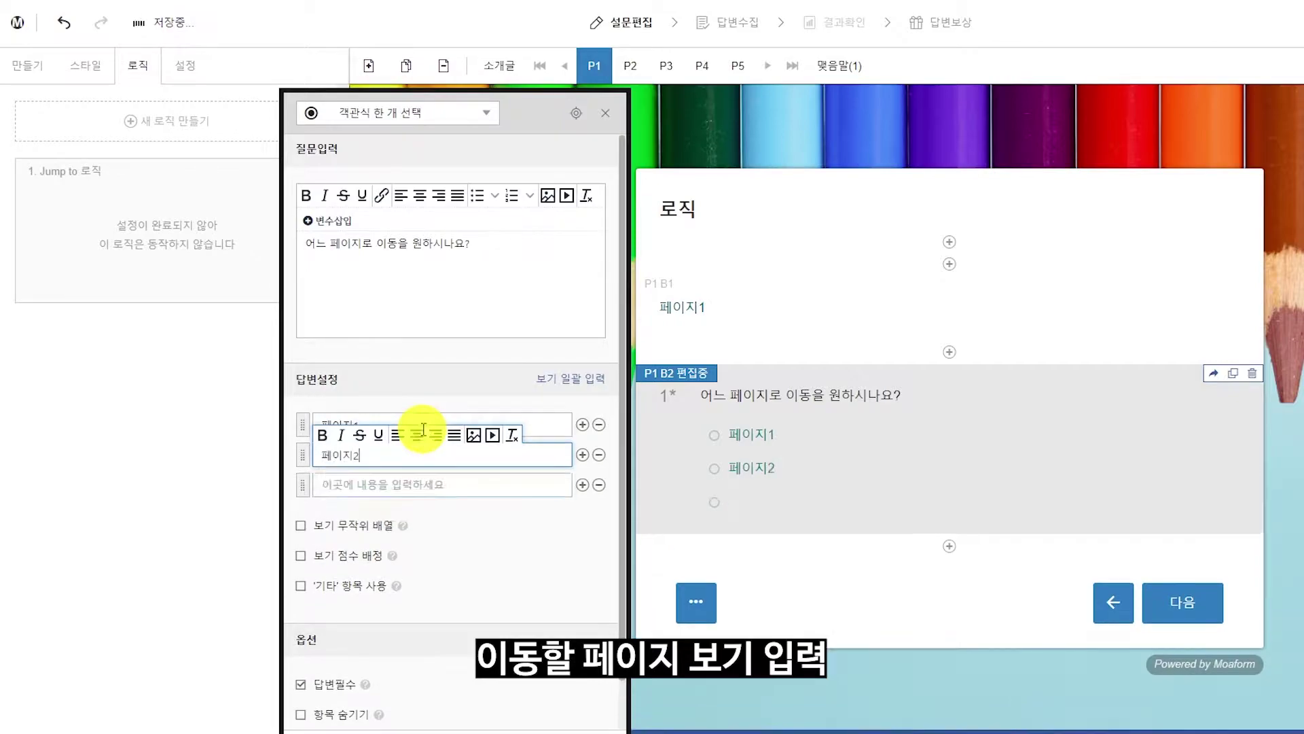
# - Add 페이지3, 페이지4 and 페이지5 as the question's remaining answer choices
pyautogui.write('페이3')
pyautogui.press('Return')
pyautogui.write('ㅍㅔ이')
pyautogui.press('BackSpace')
pyautogui.press('BackSpace')
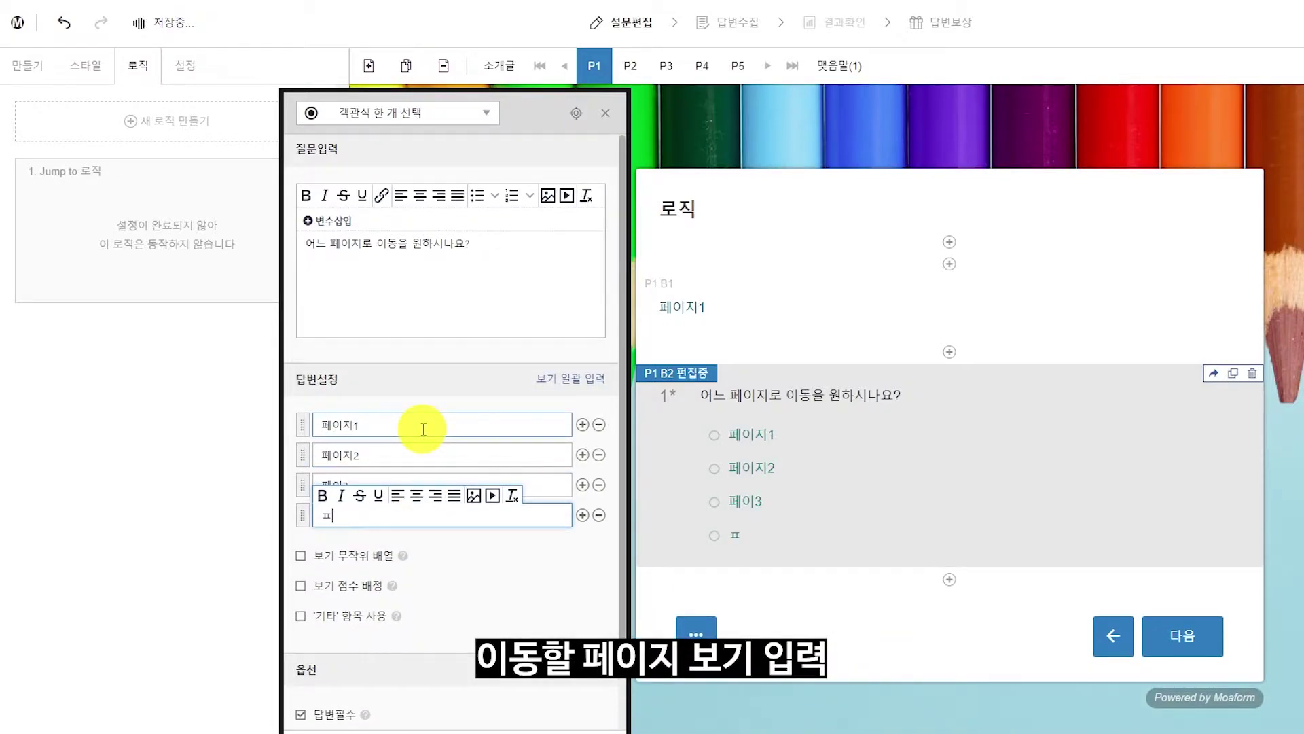
pyautogui.click(555, 486)
pyautogui.write('지')
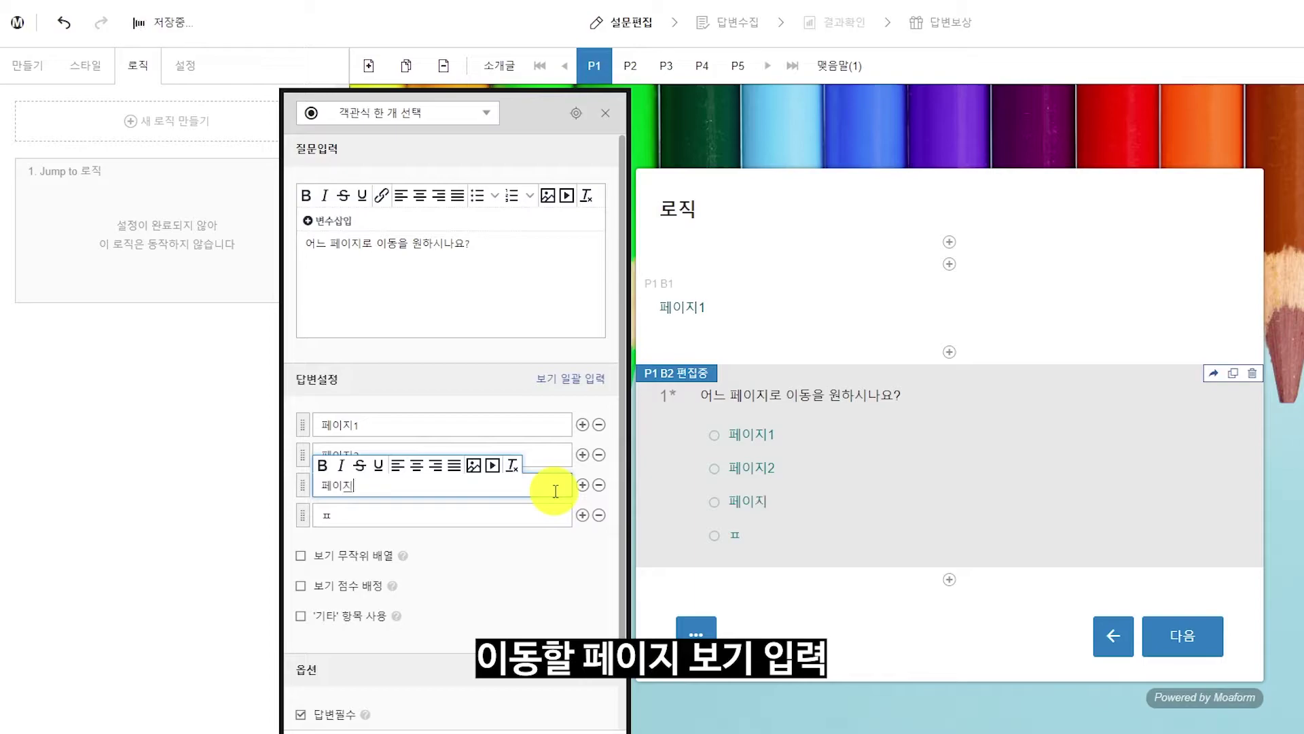
pyautogui.click(531, 512)
pyautogui.write('ㅔ이지4')
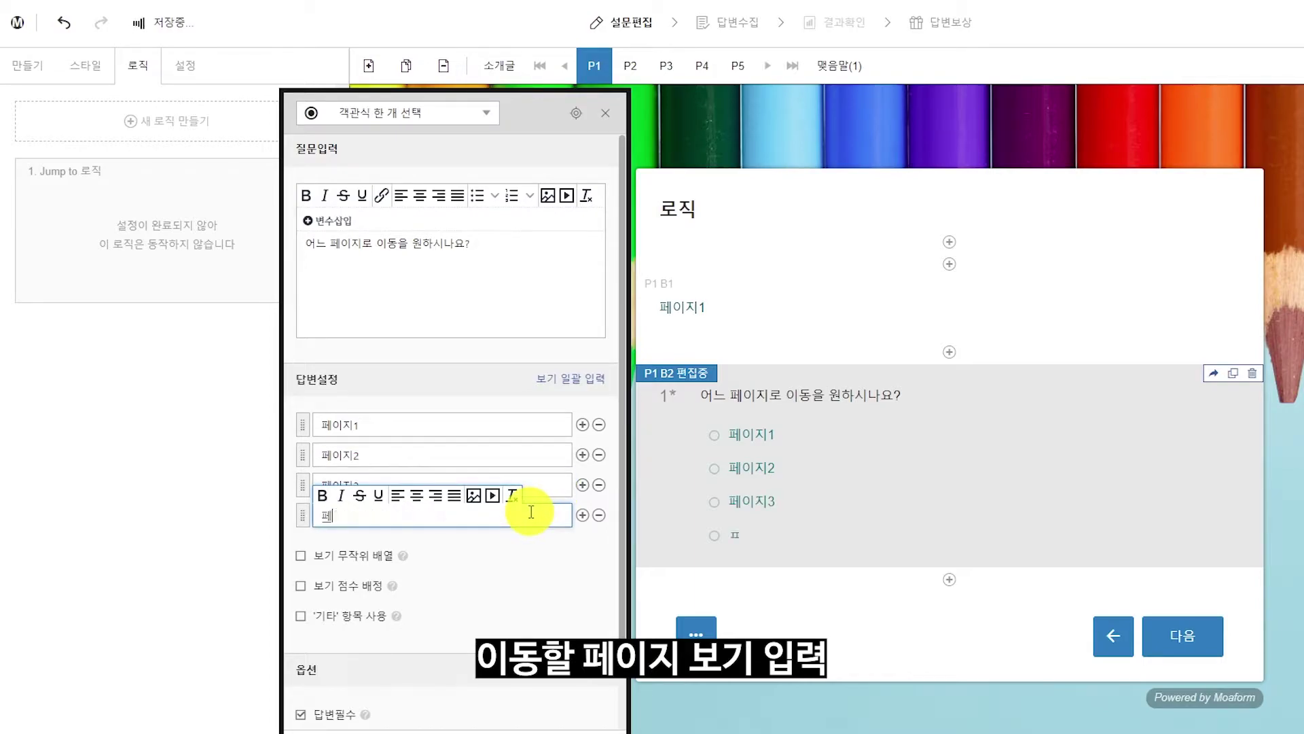
pyautogui.press('Return')
pyautogui.write('페이지5')
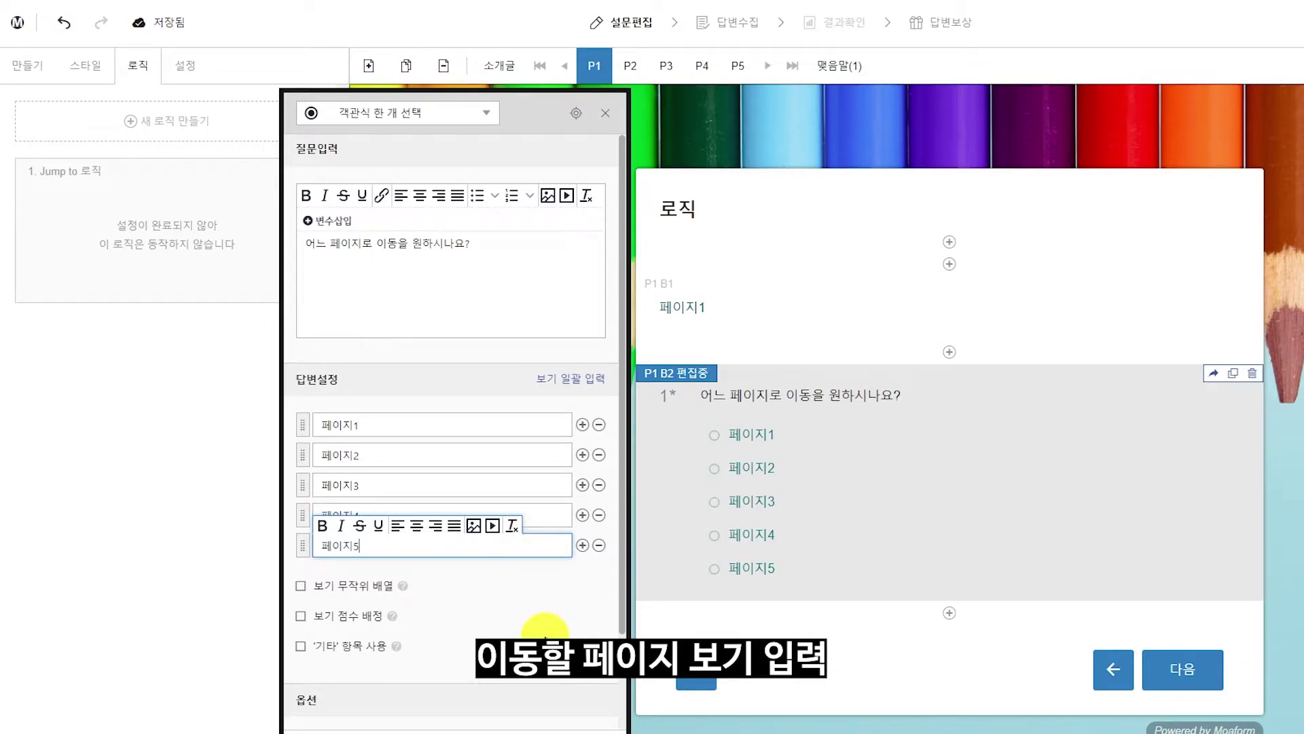
# - Enable random choice order (보기 무작위 배열) and private results (결과 비공개) for the question, and close its editor
pyautogui.scroll(-1, 545, 630)
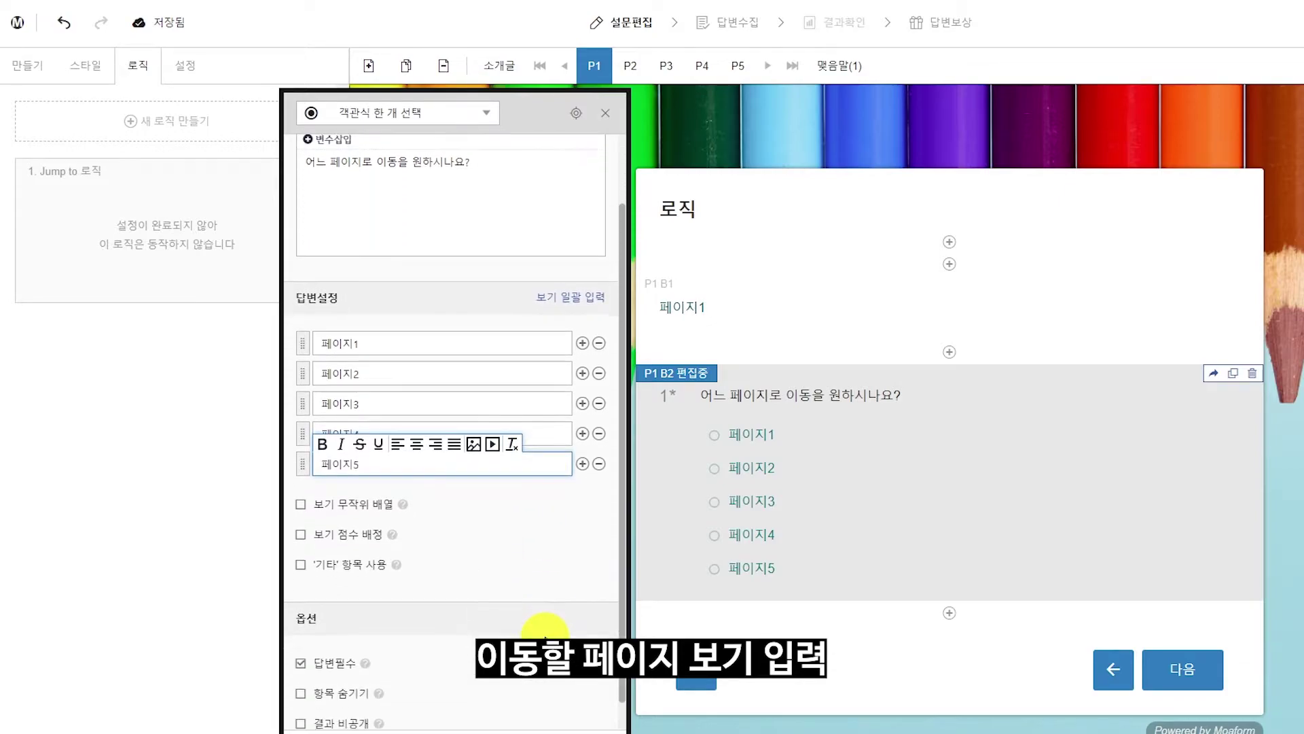
pyautogui.click(304, 510)
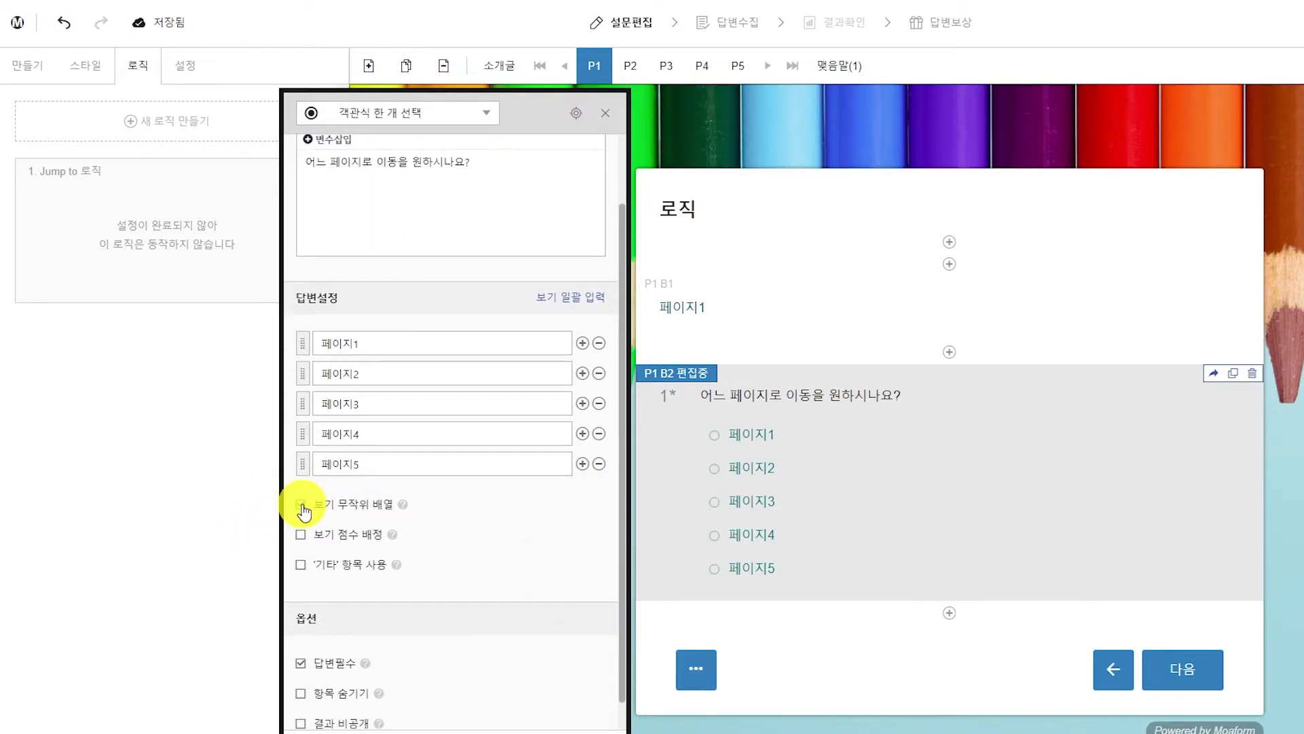
pyautogui.click(301, 508)
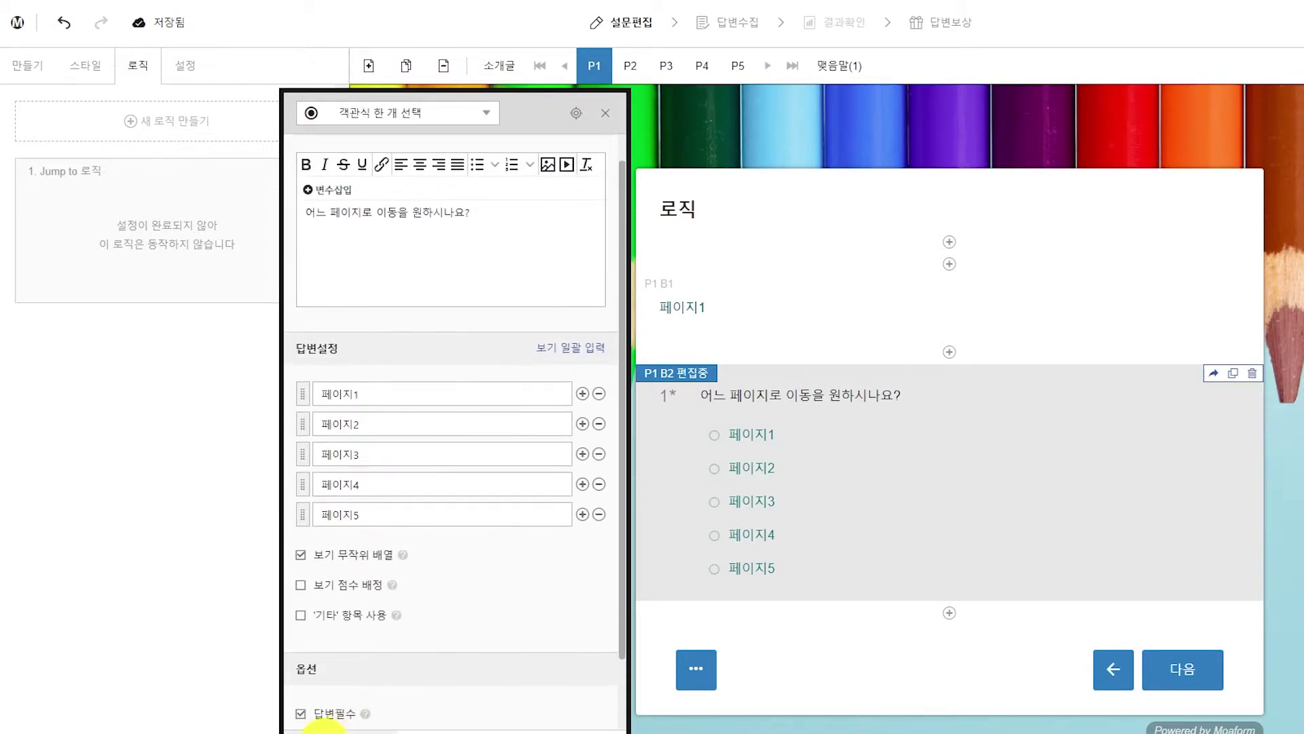
pyautogui.scroll(-1, 344, 701)
pyautogui.click(300, 692)
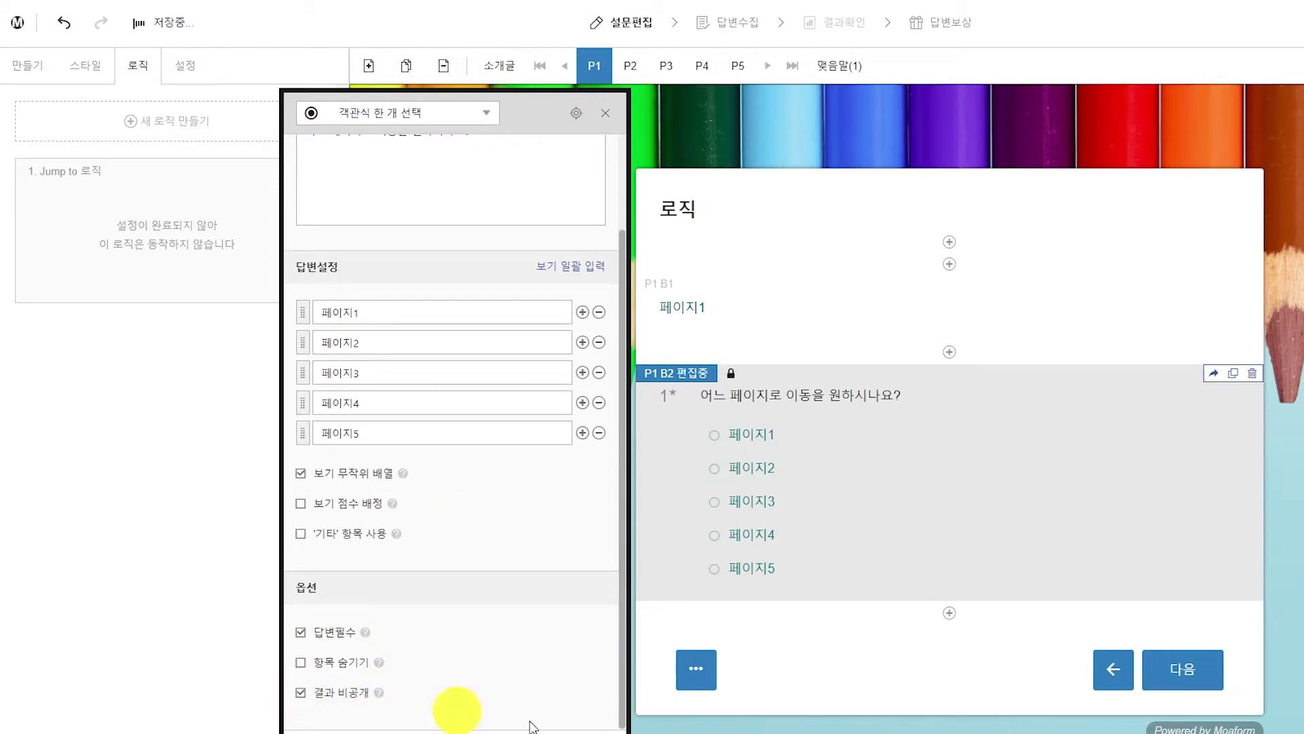
pyautogui.click(1297, 601)
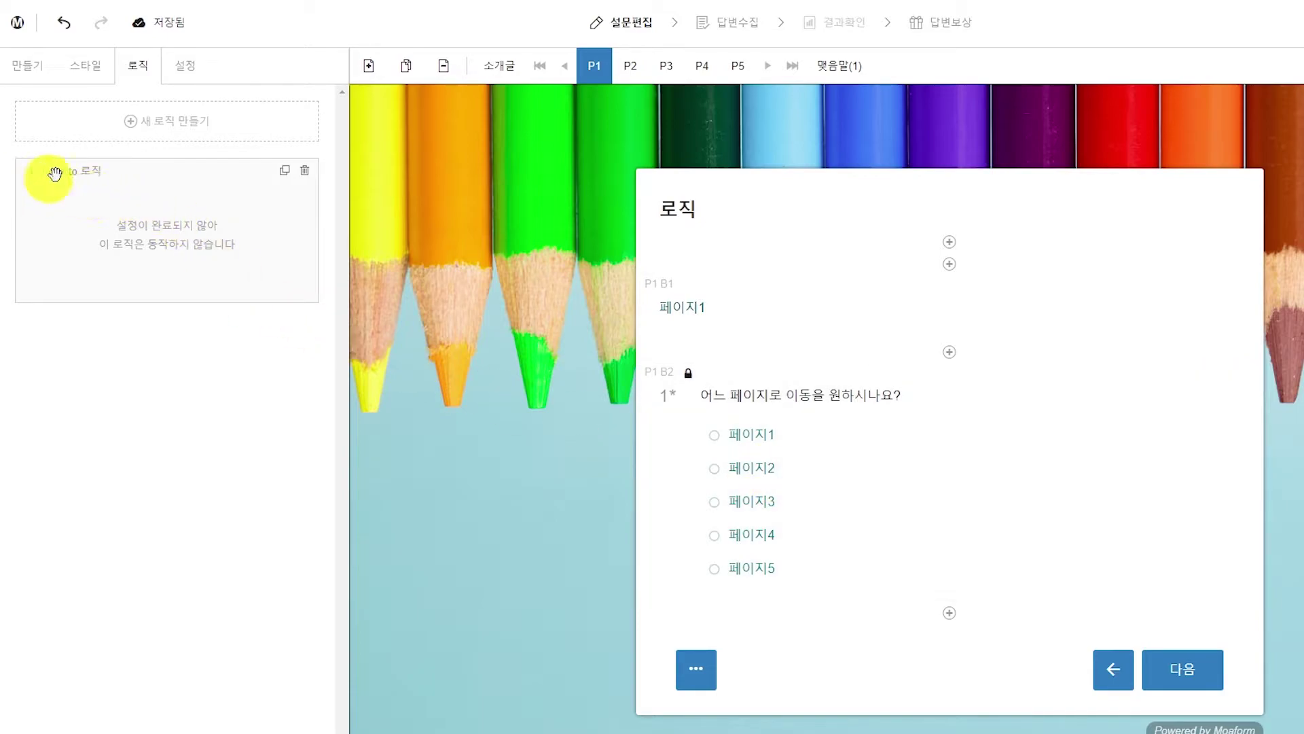
# - Delete the unfinished Jump to 로직 rule and create a new Jump to 로직 rule in its place
pyautogui.click(305, 171)
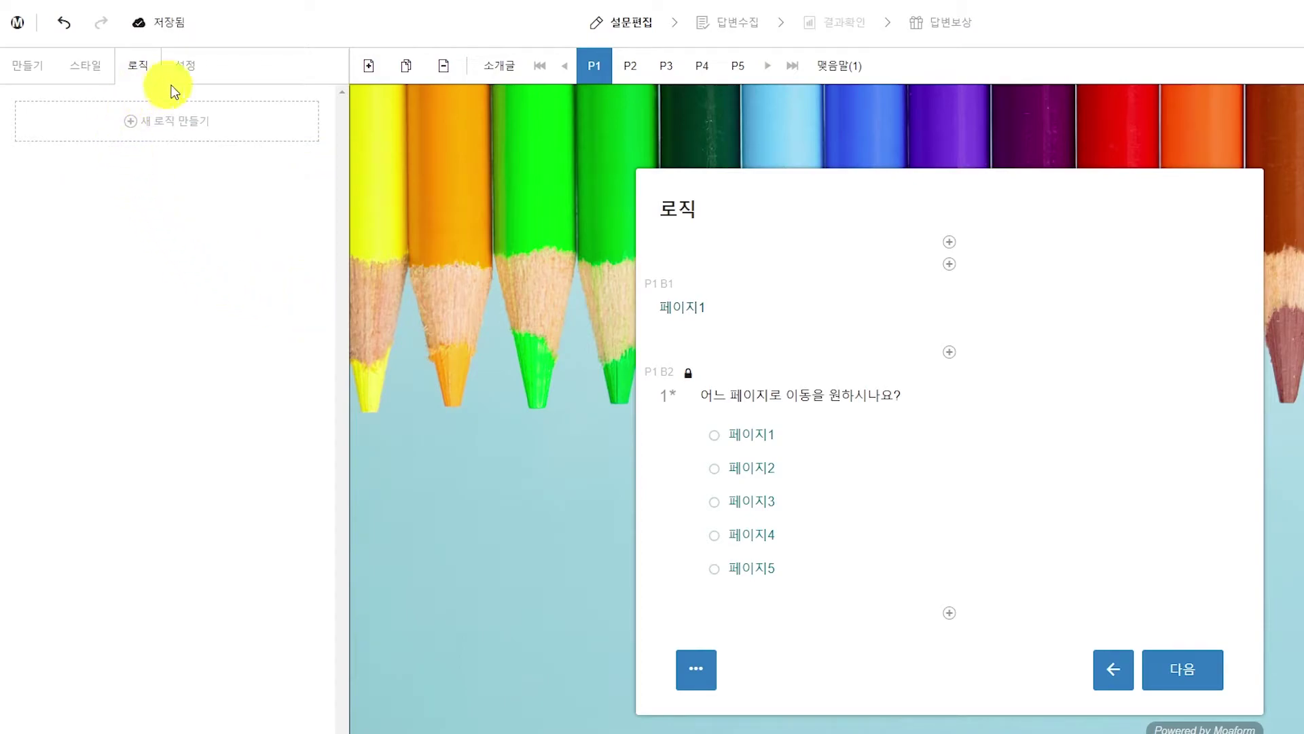
pyautogui.click(239, 124)
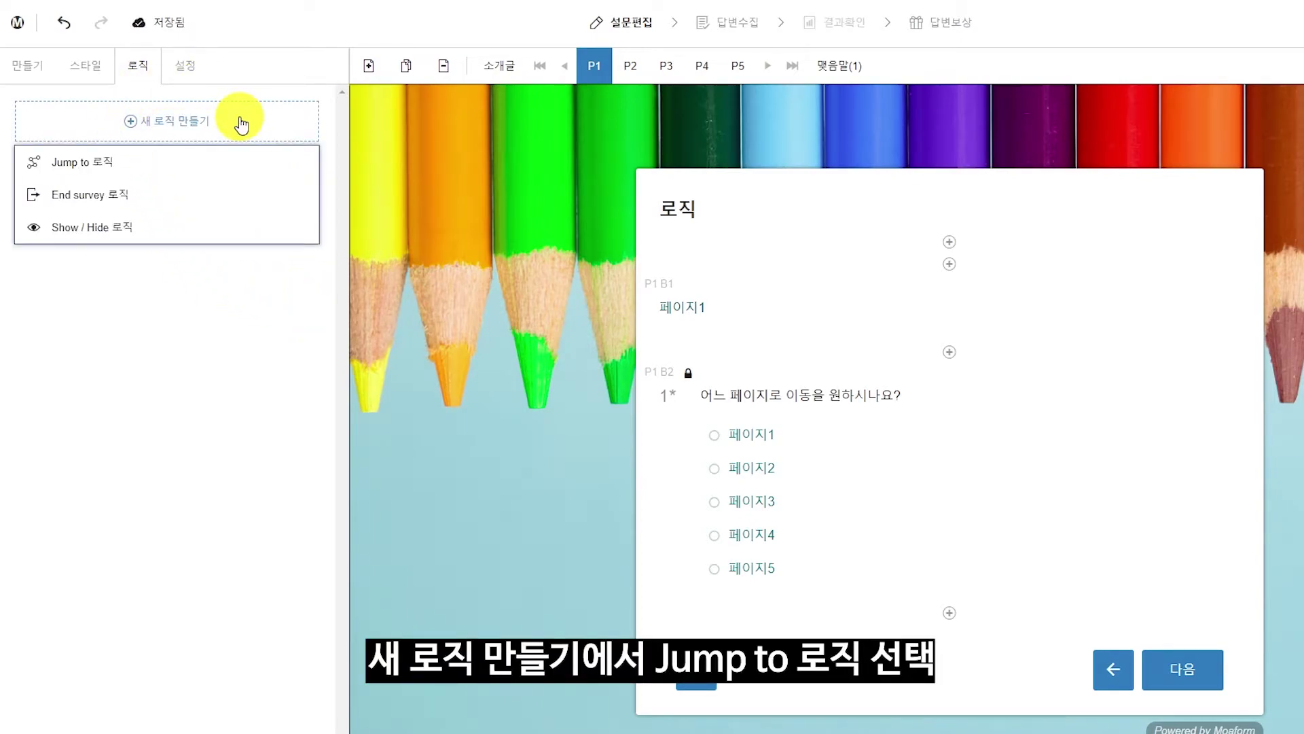
pyautogui.click(138, 166)
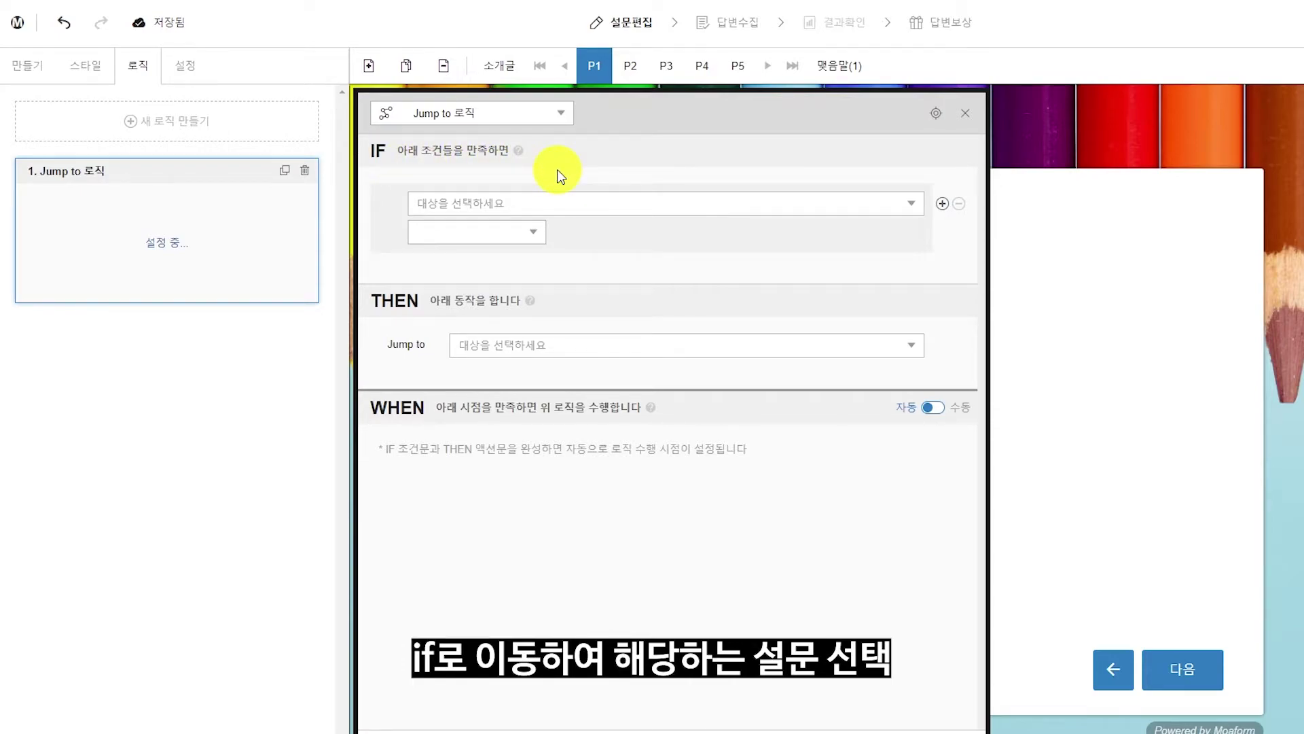
# - Set the rule's IF condition to question [P1 B2] is 페이지1, with THEN jumping to [P1] PAGE 1
pyautogui.click(568, 206)
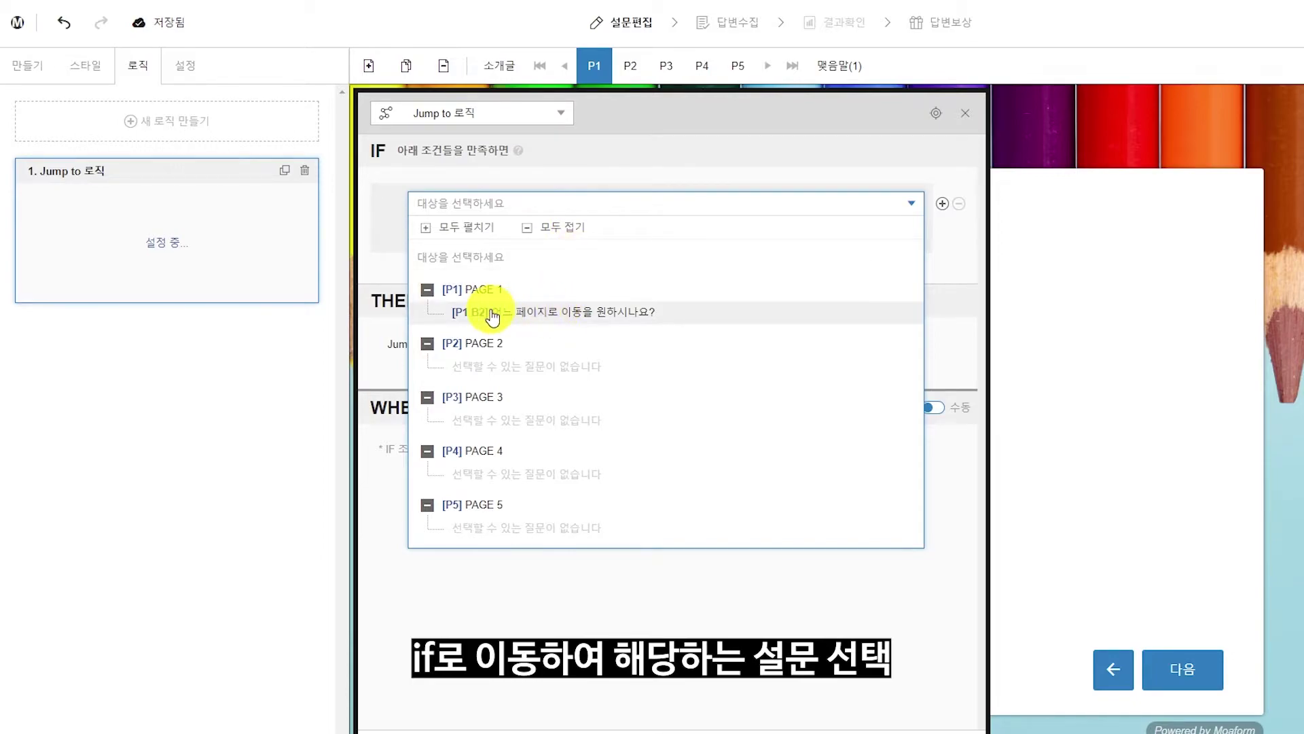
pyautogui.click(638, 314)
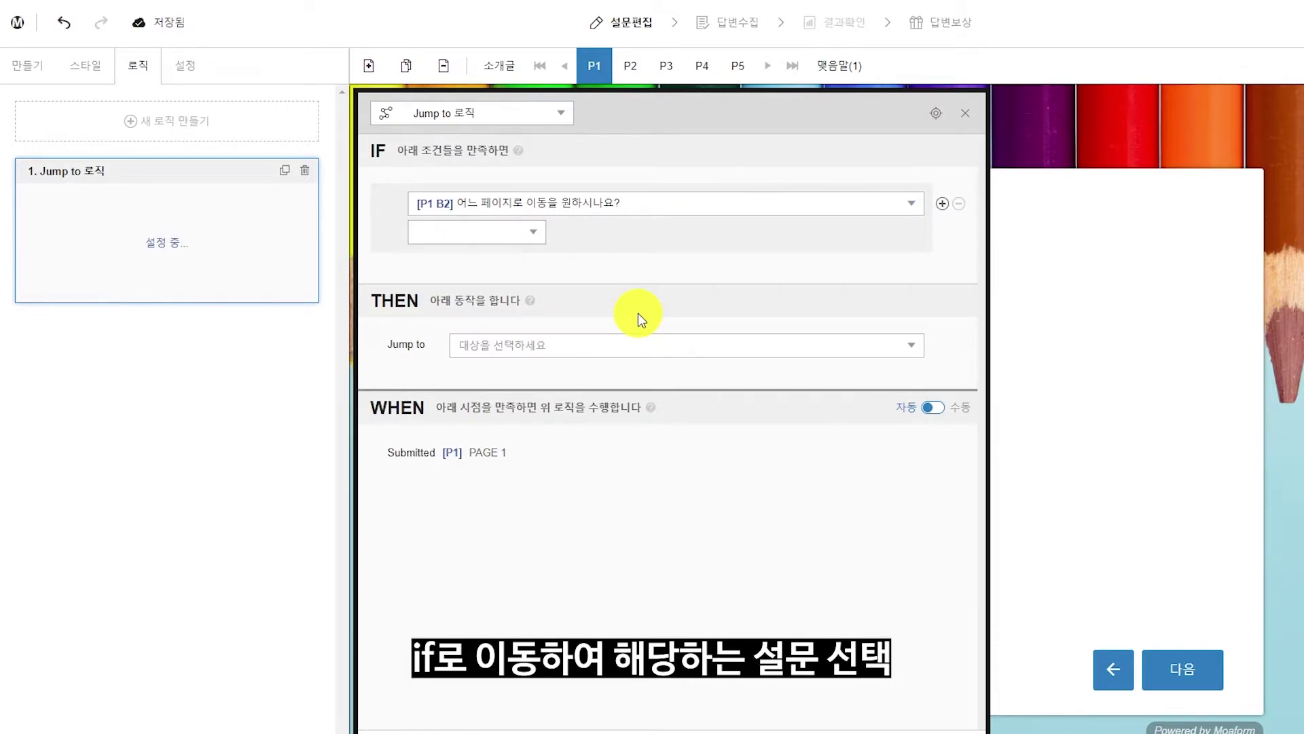
pyautogui.click(529, 238)
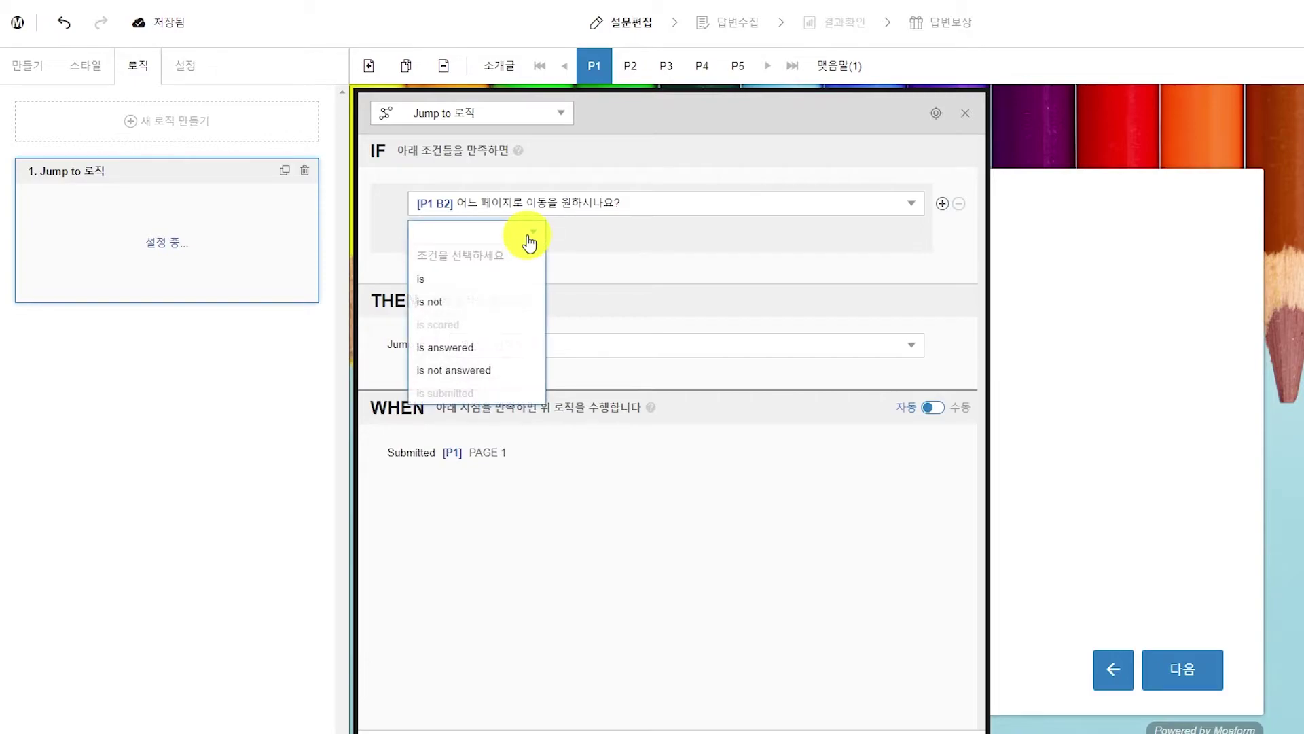
pyautogui.click(486, 279)
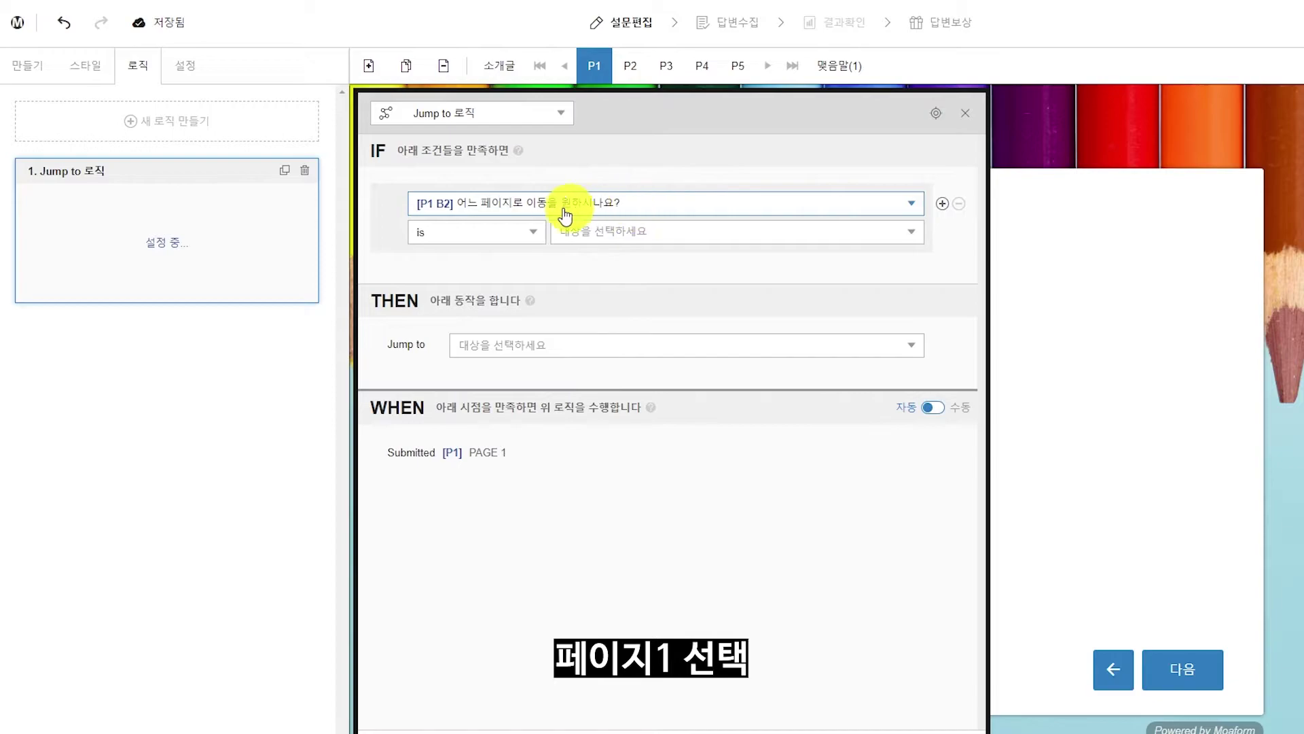
pyautogui.click(644, 234)
pyautogui.click(684, 280)
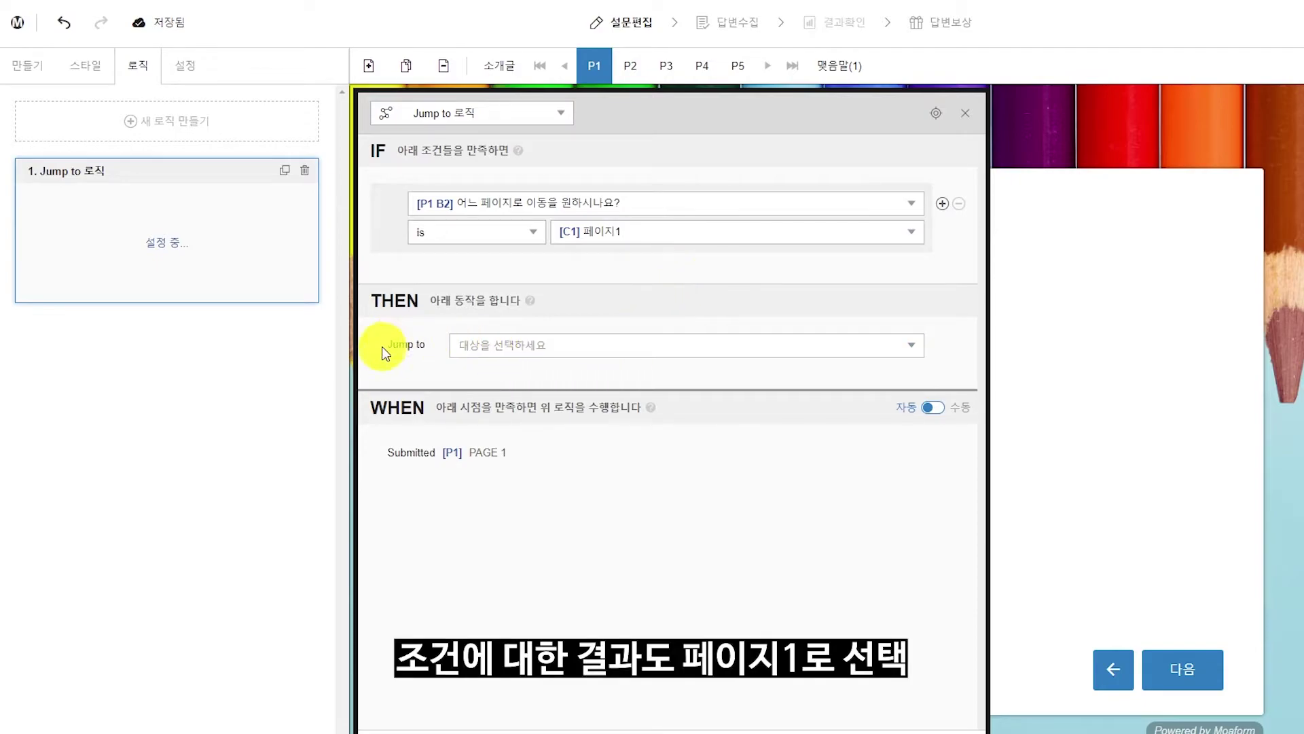
pyautogui.click(567, 359)
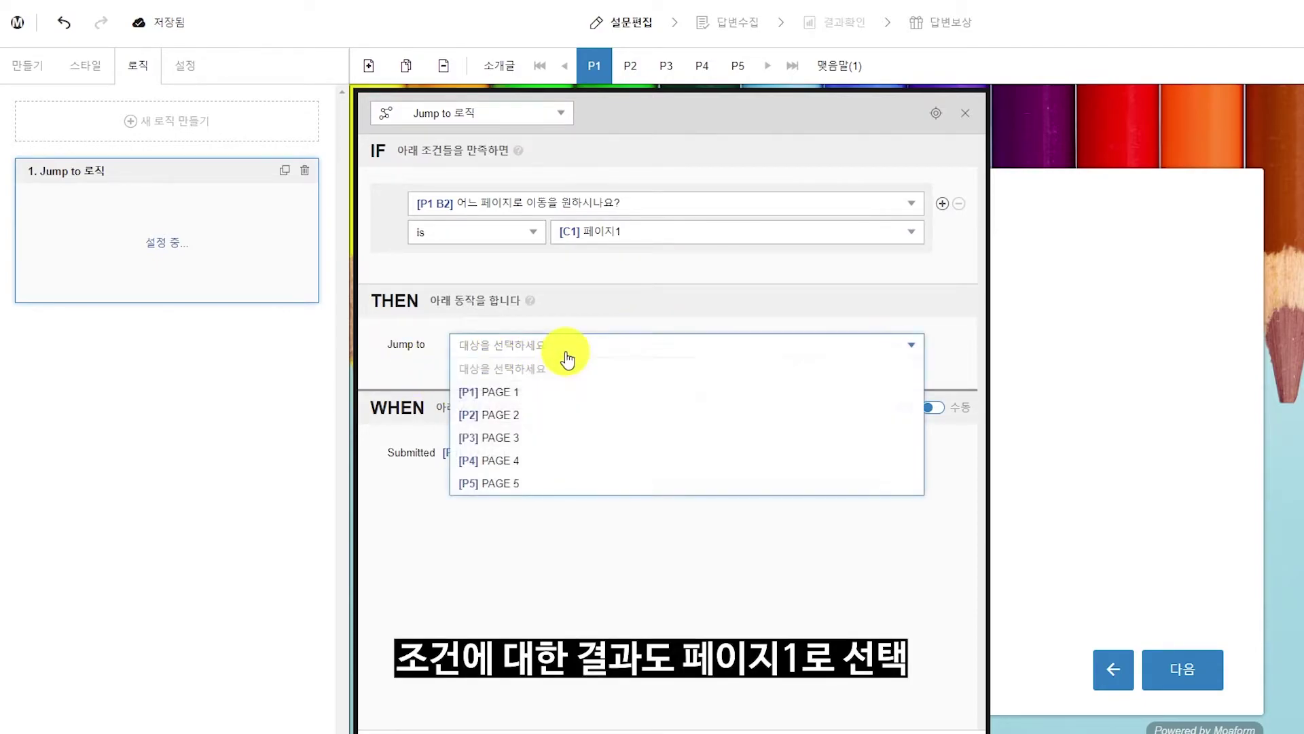
pyautogui.click(554, 398)
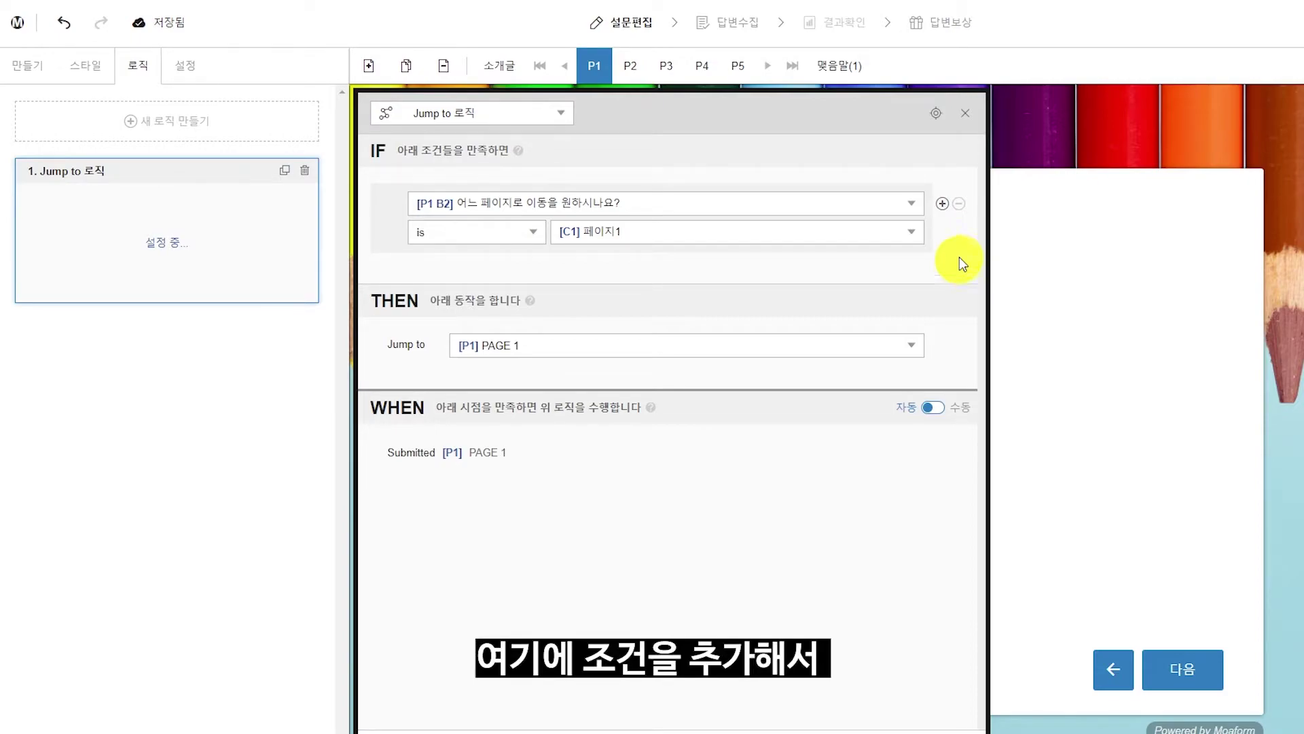
# - Try adding a second IF condition, [P1 B2] is 페이지2, to the same rule, and remove that condition
pyautogui.click(942, 206)
pyautogui.click(553, 286)
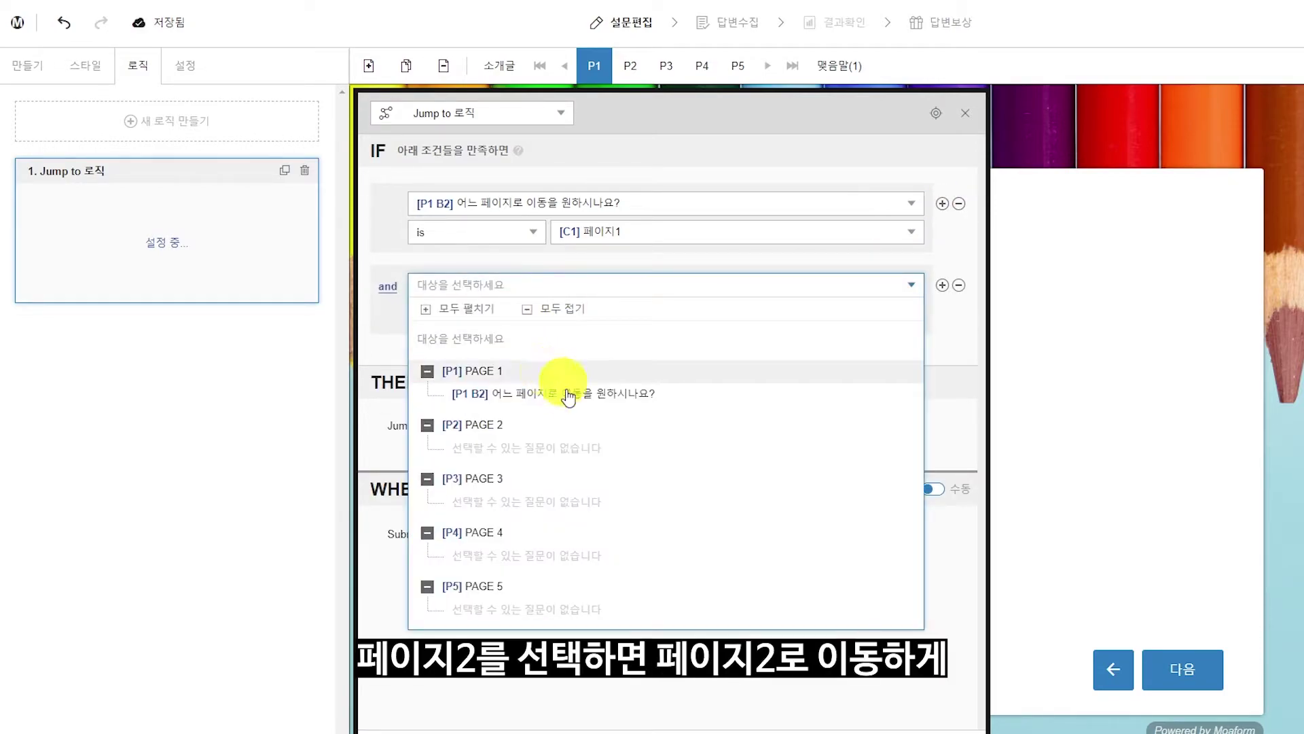
pyautogui.click(630, 402)
pyautogui.click(509, 315)
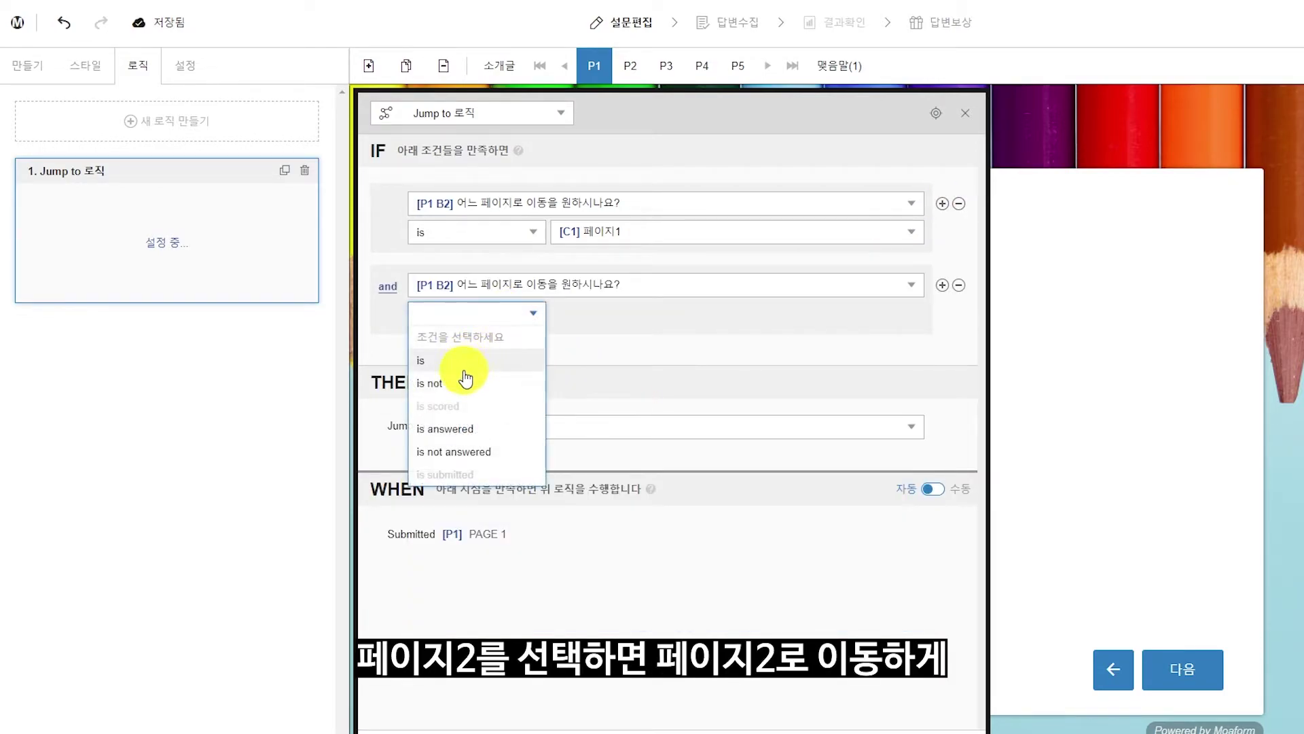
pyautogui.click(465, 372)
pyautogui.click(642, 317)
pyautogui.click(660, 397)
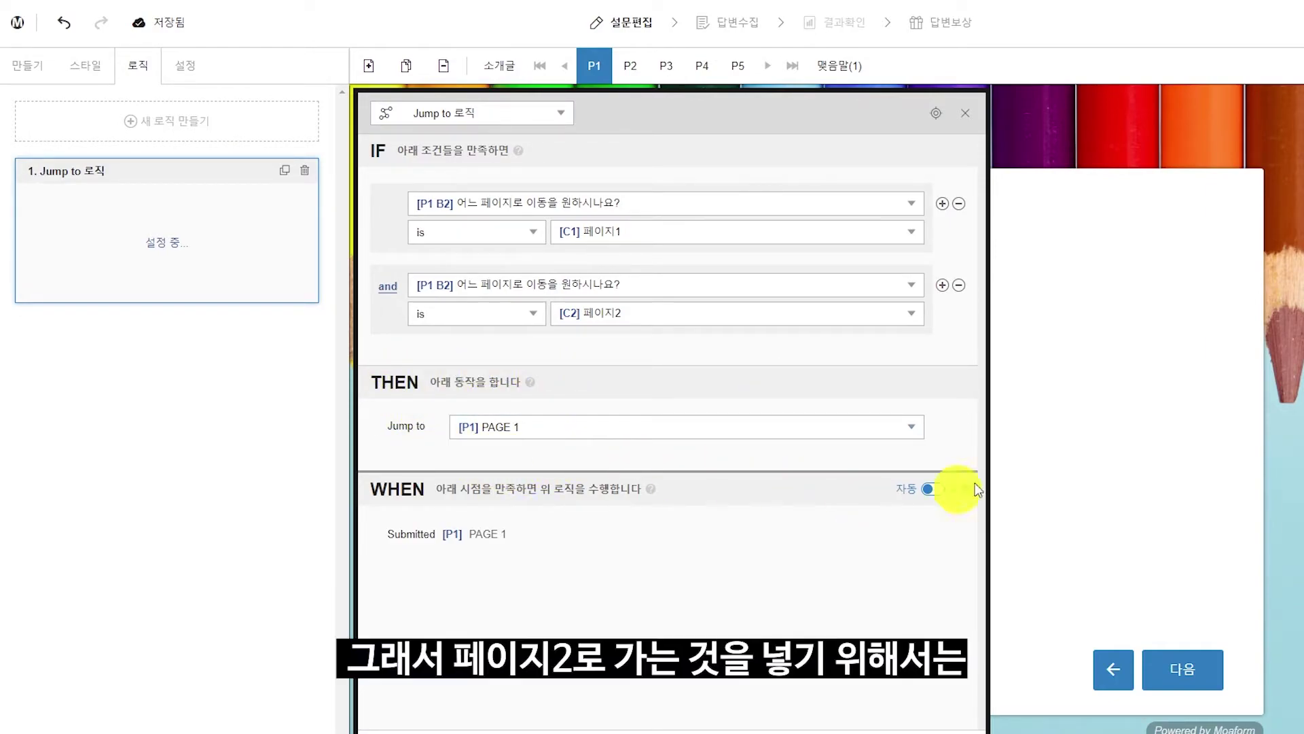
pyautogui.click(959, 286)
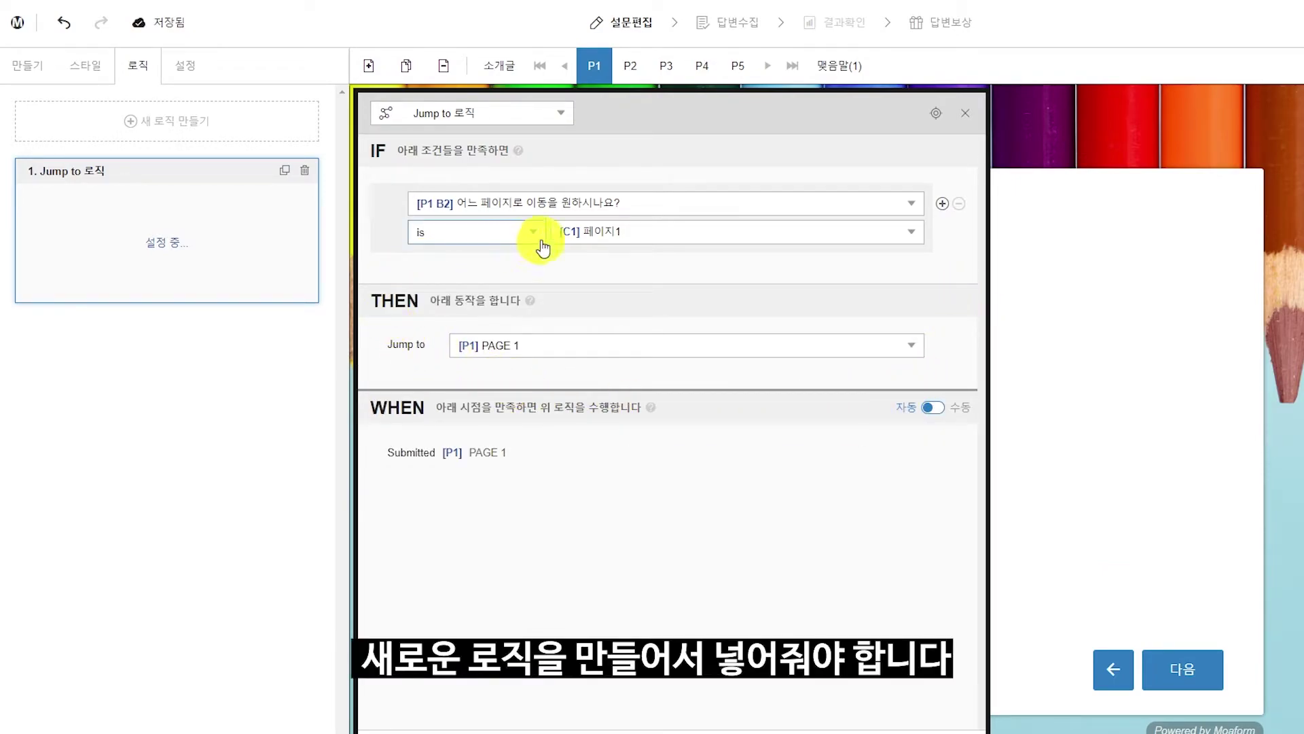
# - Close the finished page 1 rule and create a second Jump to 로직 rule
pyautogui.click(258, 463)
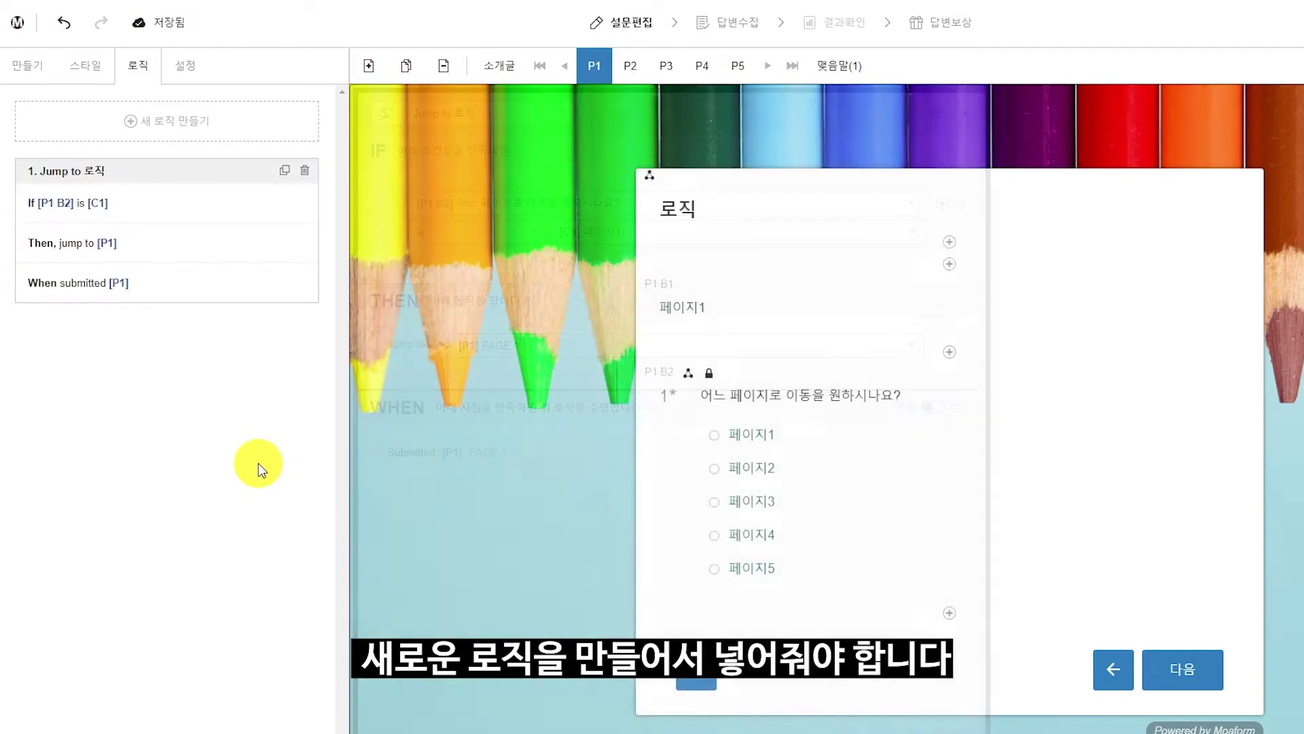
pyautogui.click(205, 139)
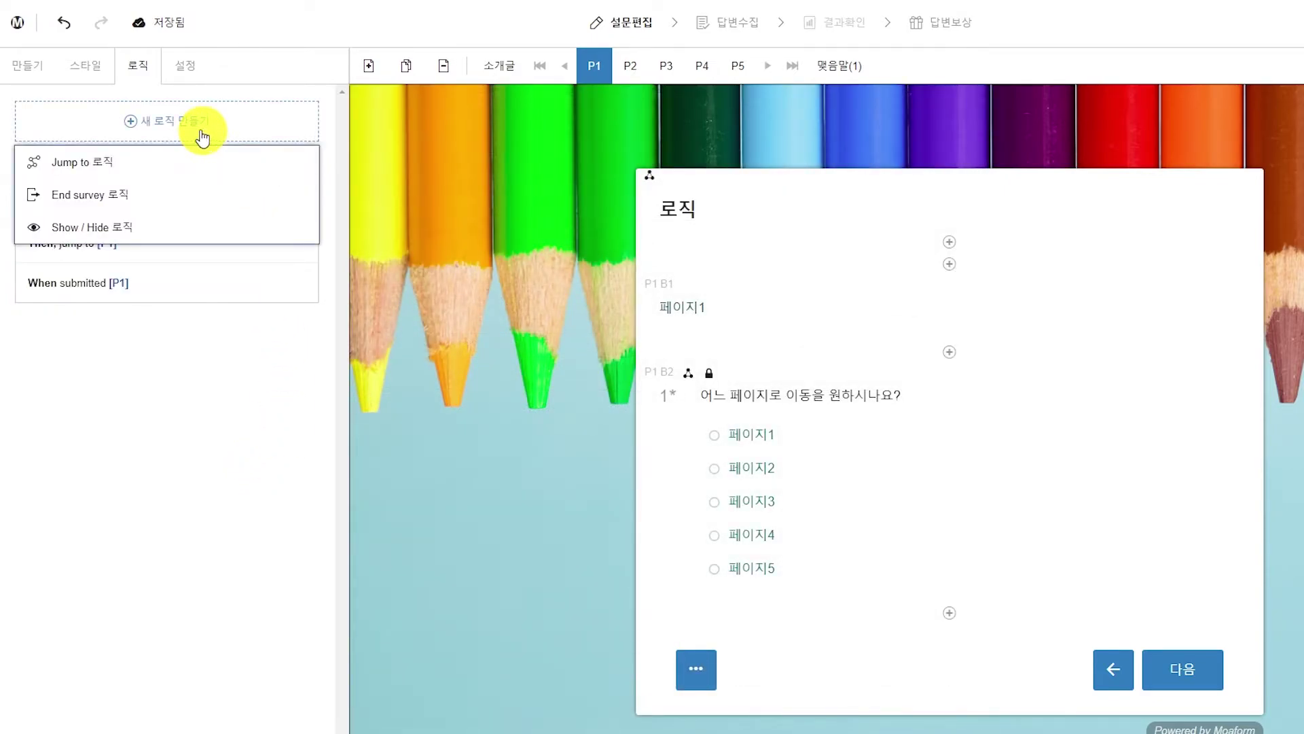
pyautogui.click(161, 163)
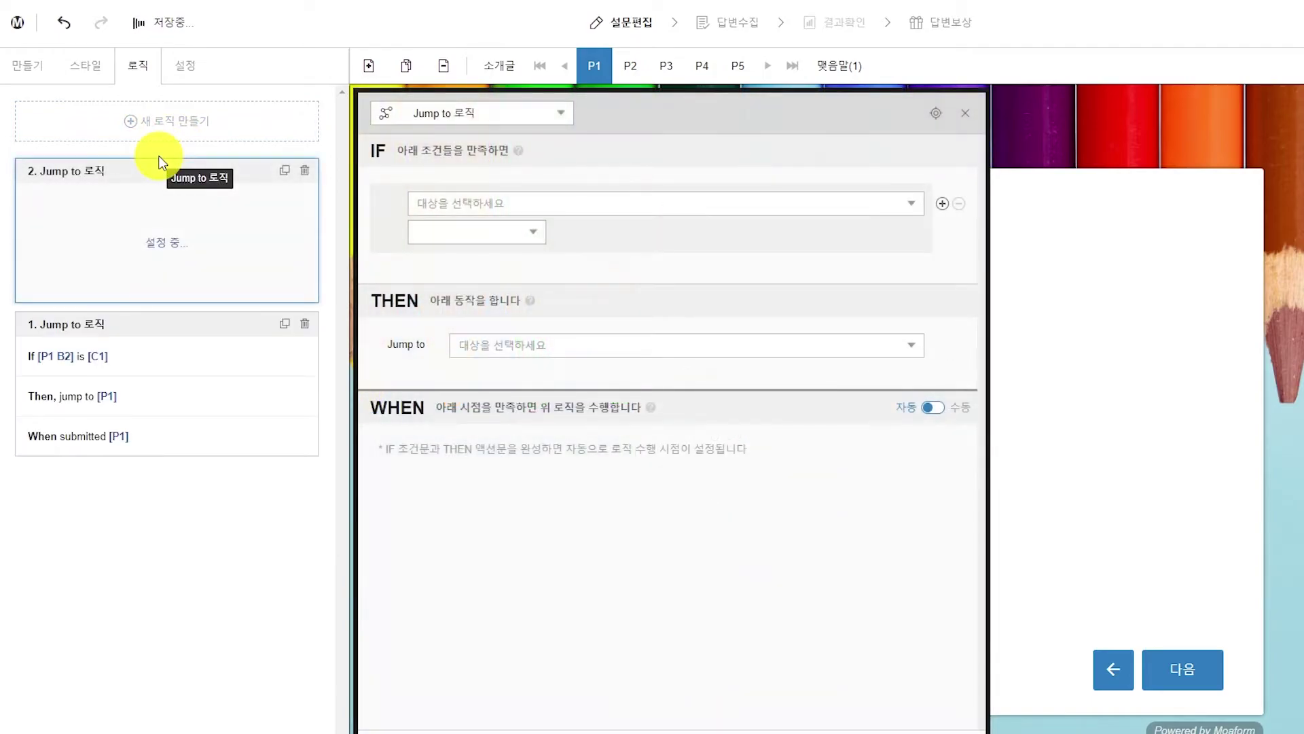
# - Set the second rule's IF condition to [P1 B2] is 페이지2, with THEN jumping to [P2] PAGE 2, and close it
pyautogui.click(556, 213)
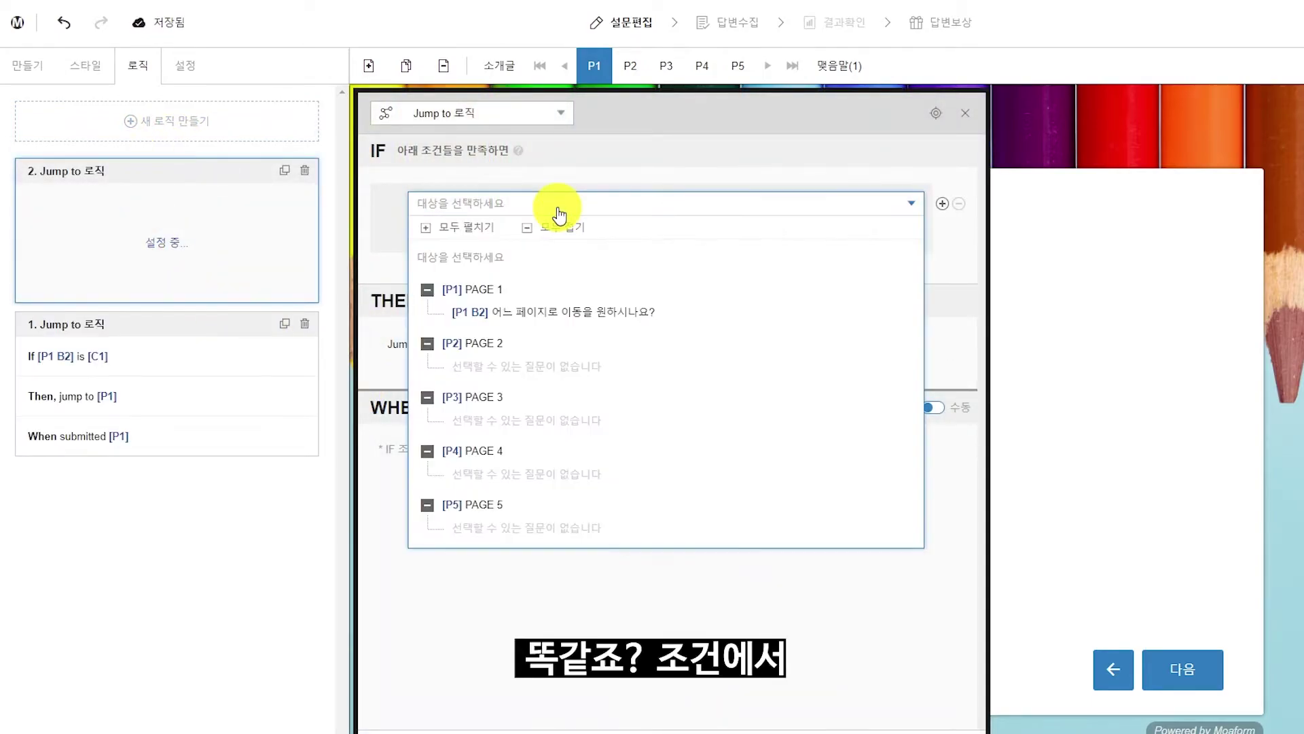
pyautogui.click(588, 314)
pyautogui.click(511, 258)
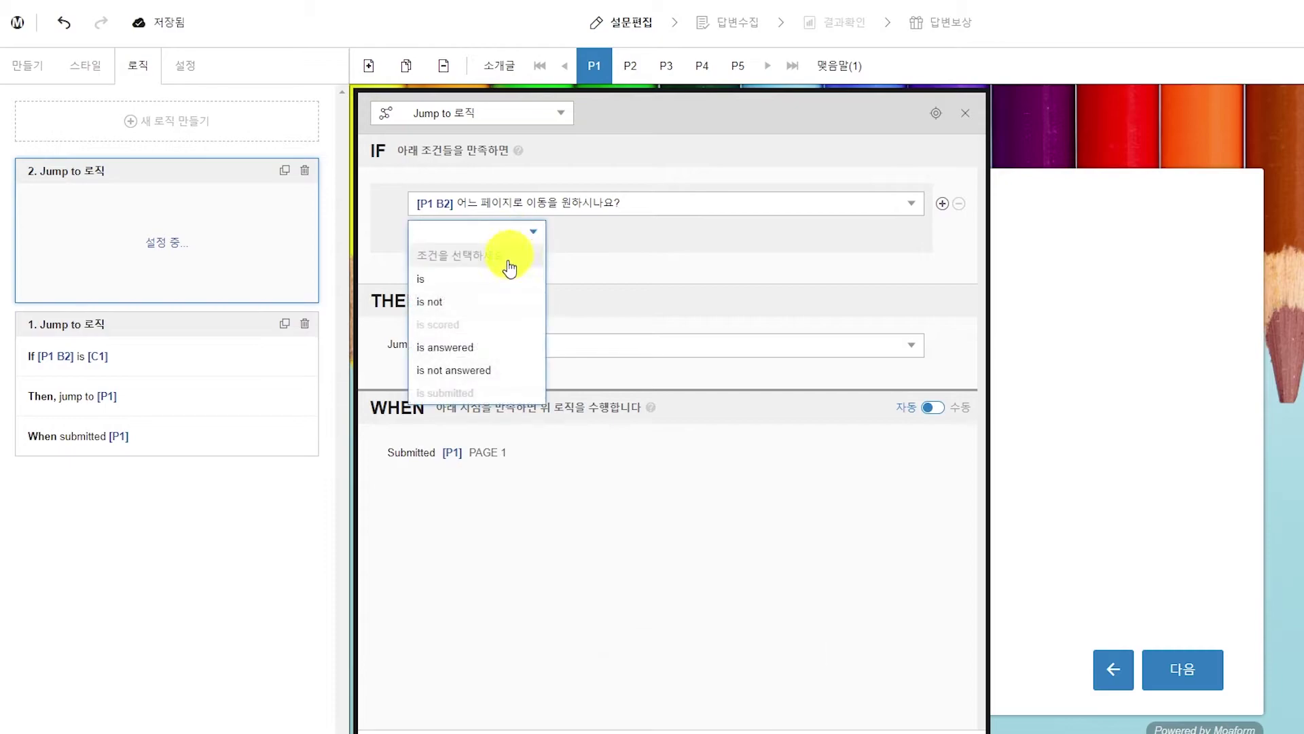
pyautogui.click(501, 280)
pyautogui.click(677, 233)
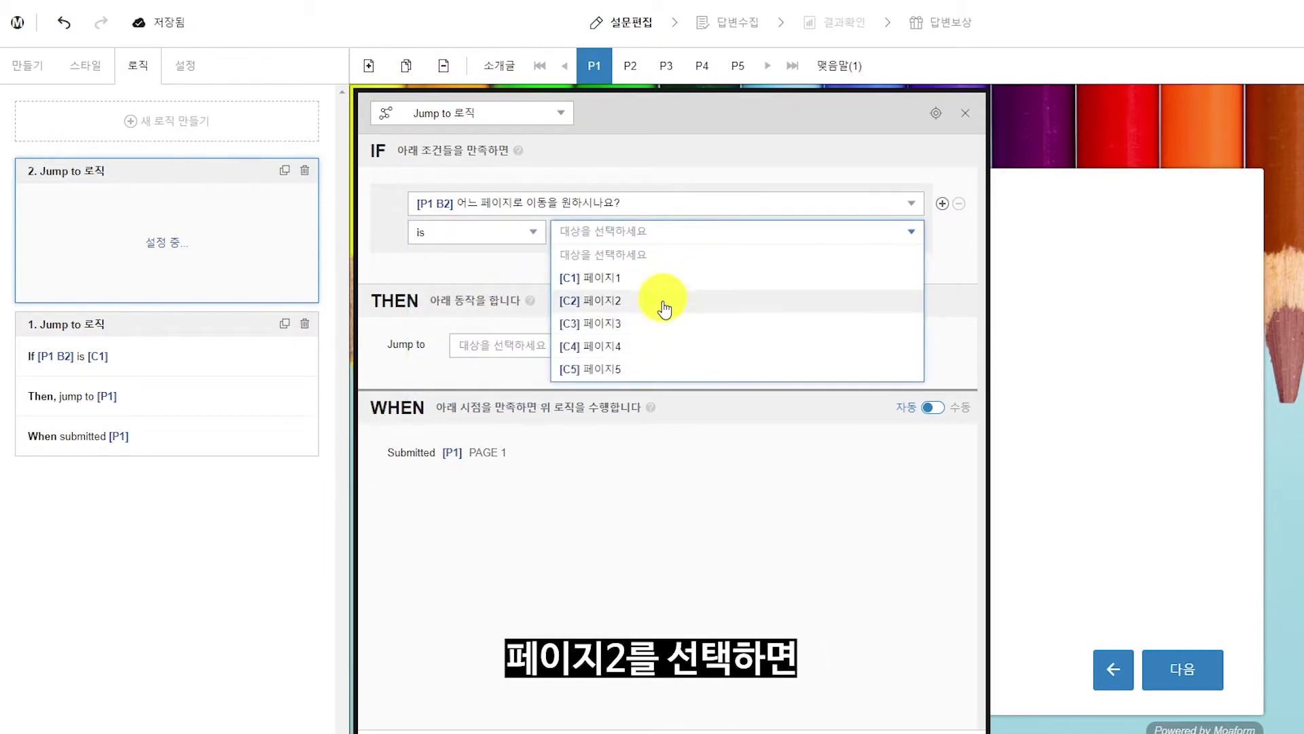
pyautogui.click(664, 304)
pyautogui.click(613, 348)
pyautogui.click(589, 413)
pyautogui.click(250, 584)
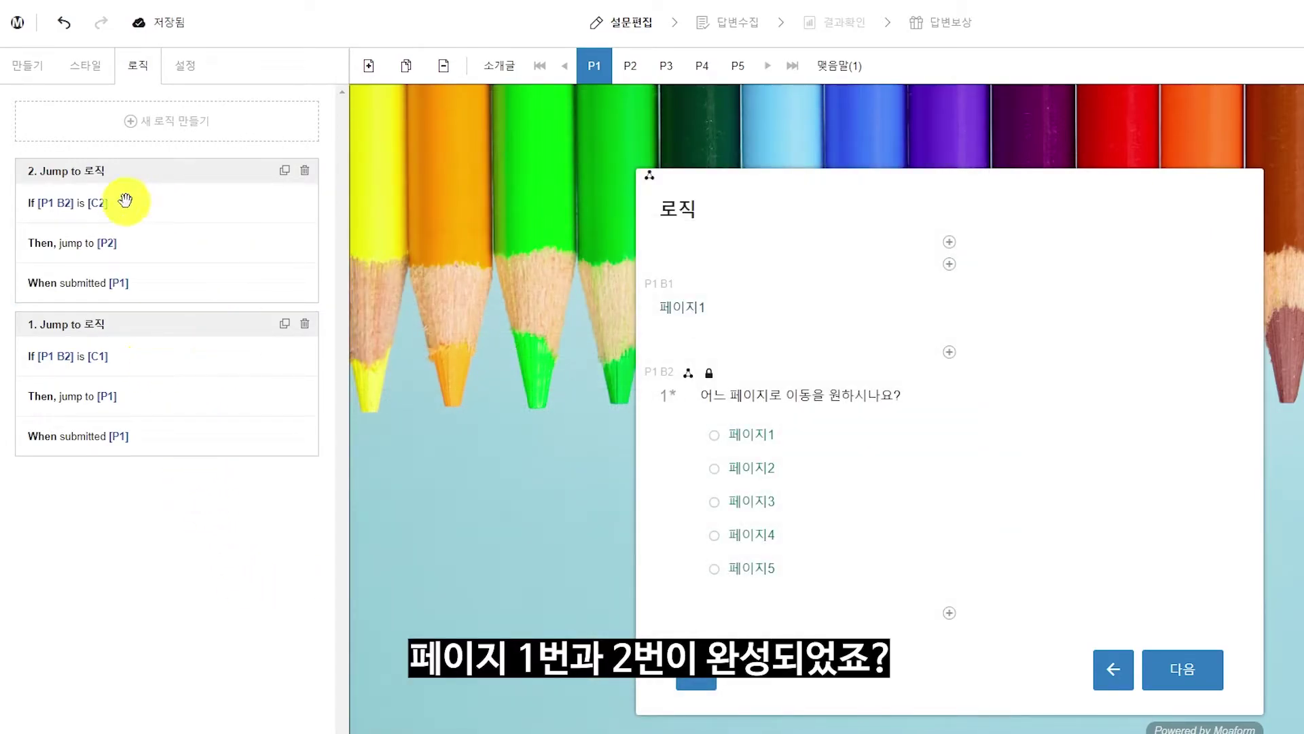
# - Add a third Jump to 로직 rule that jumps to [P3] when [P1 B2] is [C3] 페이지3
pyautogui.click(174, 123)
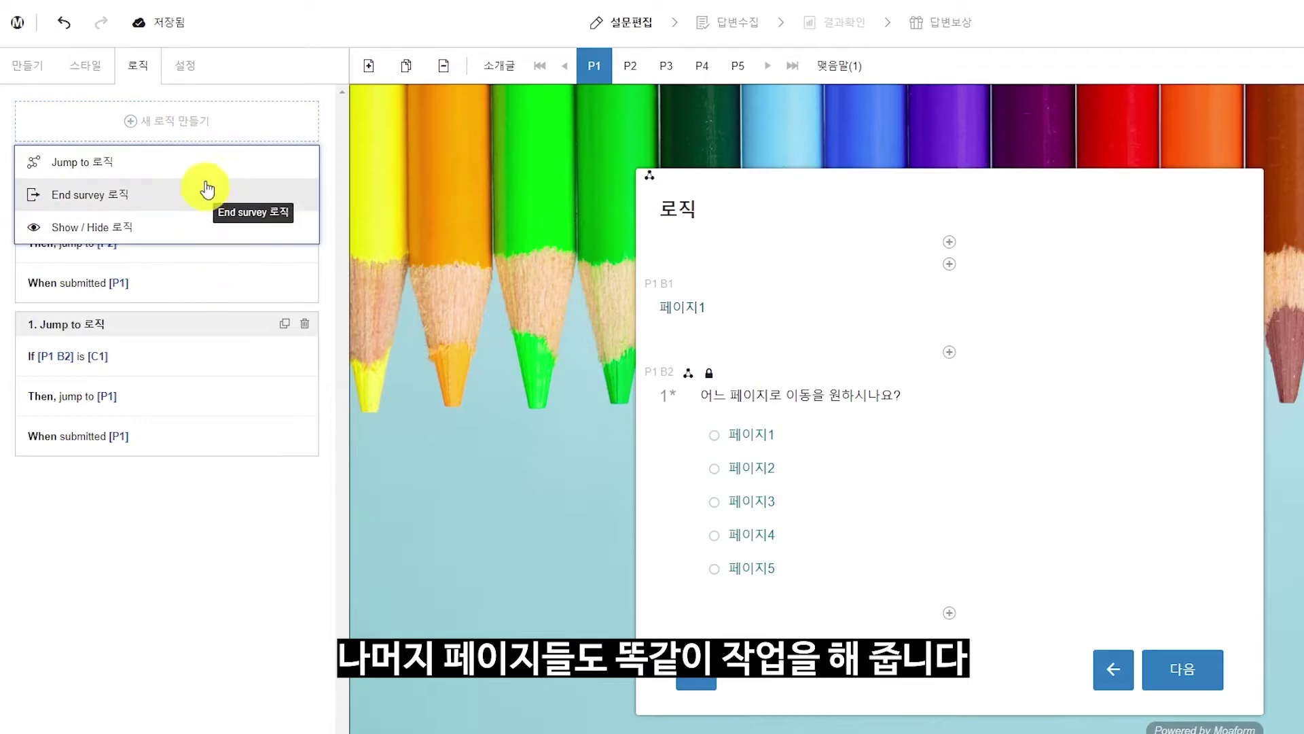
pyautogui.click(198, 163)
pyautogui.click(645, 232)
pyautogui.click(663, 324)
pyautogui.click(638, 344)
pyautogui.click(495, 437)
# - Add a fourth Jump to 로직 rule that jumps to [P4] when [P1 B2] is [C4] 페이지4
pyautogui.click(175, 120)
pyautogui.click(184, 161)
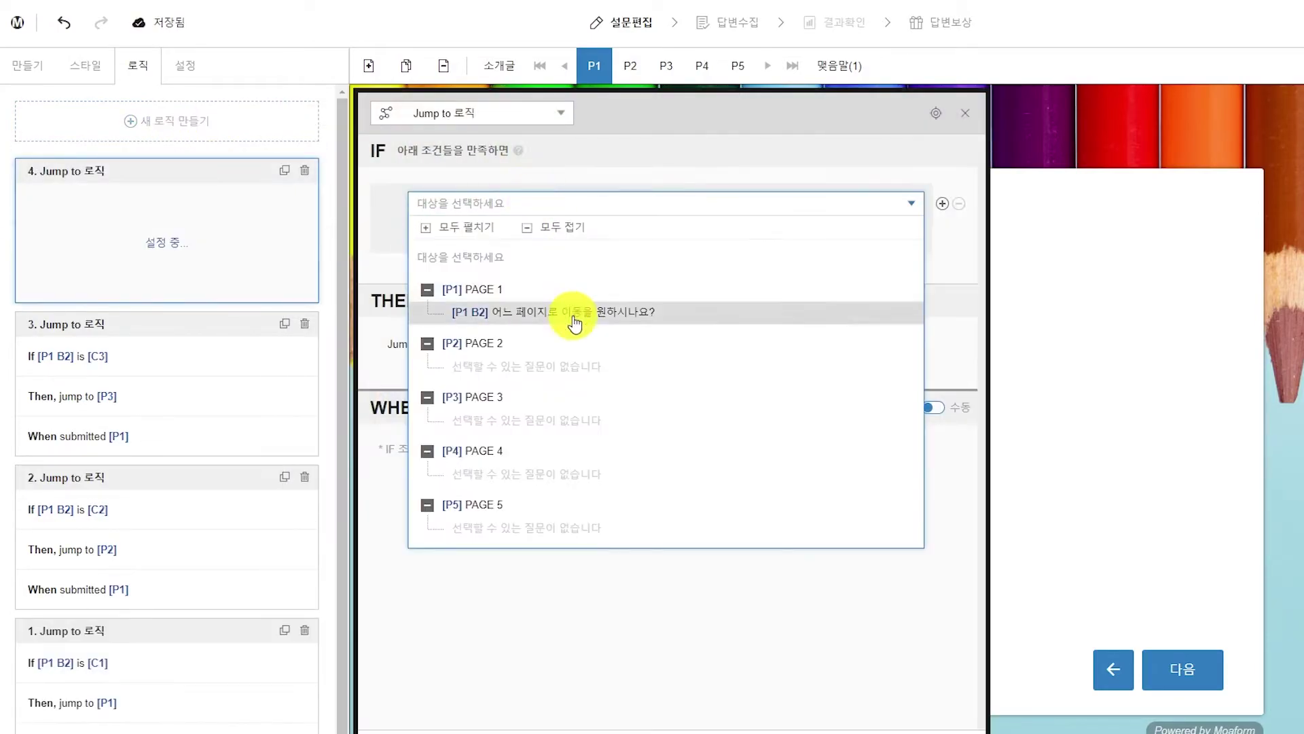
pyautogui.click(574, 312)
pyautogui.click(680, 232)
pyautogui.click(655, 355)
pyautogui.click(611, 345)
pyautogui.click(541, 459)
# - Add a fifth Jump to 로직 rule that jumps to [P5] when [P1 B2] is [C5] 페이지5
pyautogui.click(174, 121)
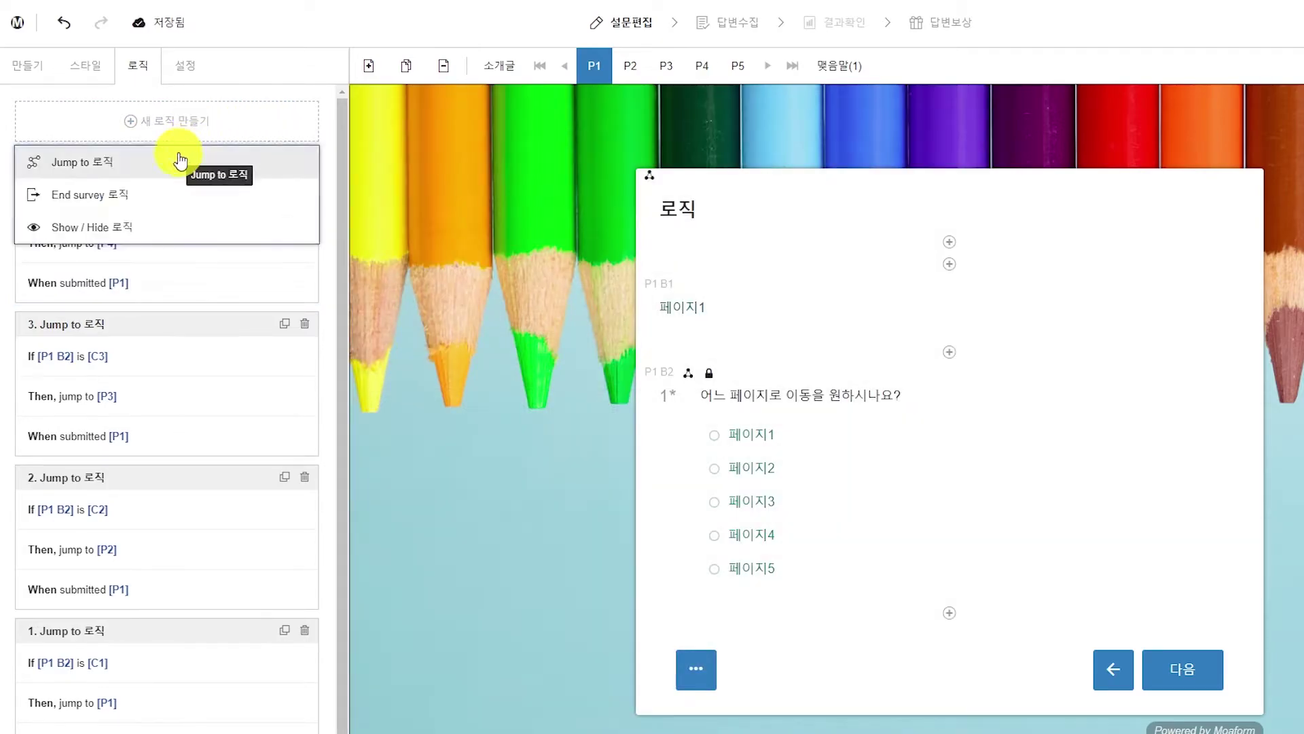
pyautogui.click(175, 159)
pyautogui.click(574, 312)
pyautogui.click(679, 231)
pyautogui.click(675, 369)
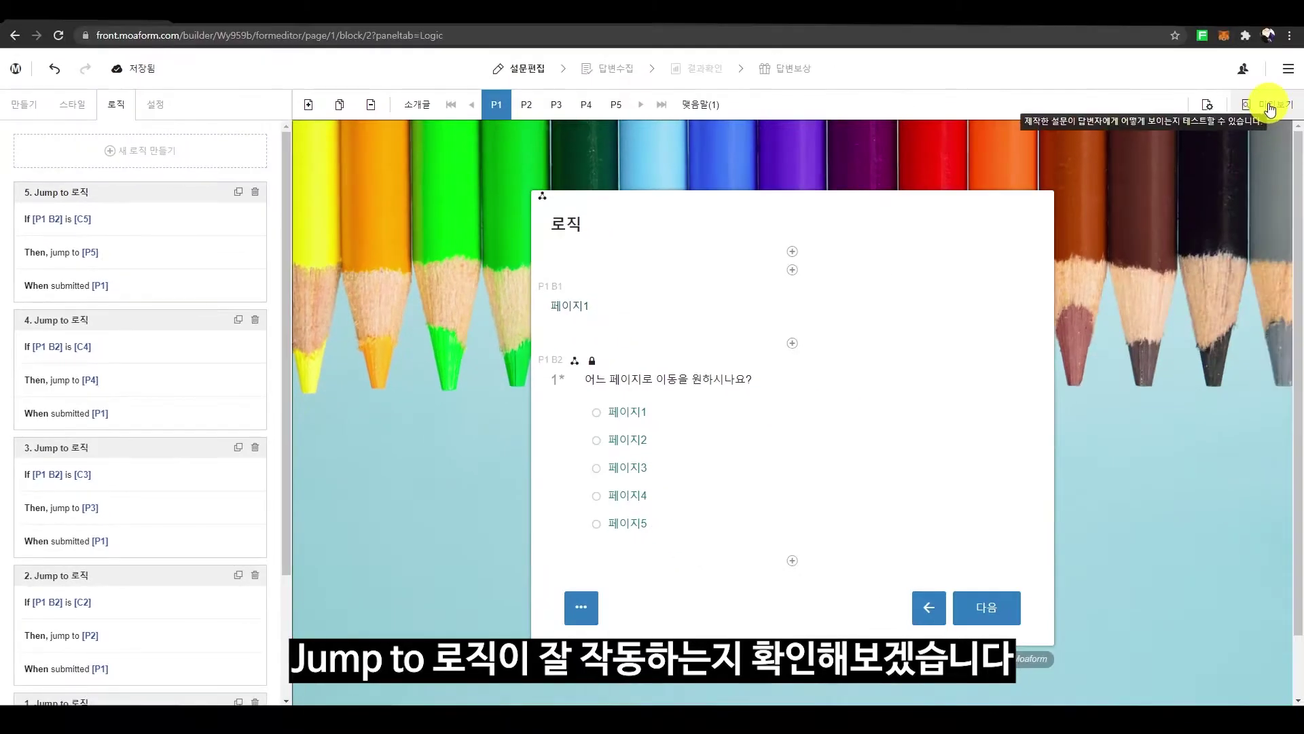
# - Preview the survey and test the jumps by submitting 페이지4, going back, and submitting 페이지3
pyautogui.click(1269, 106)
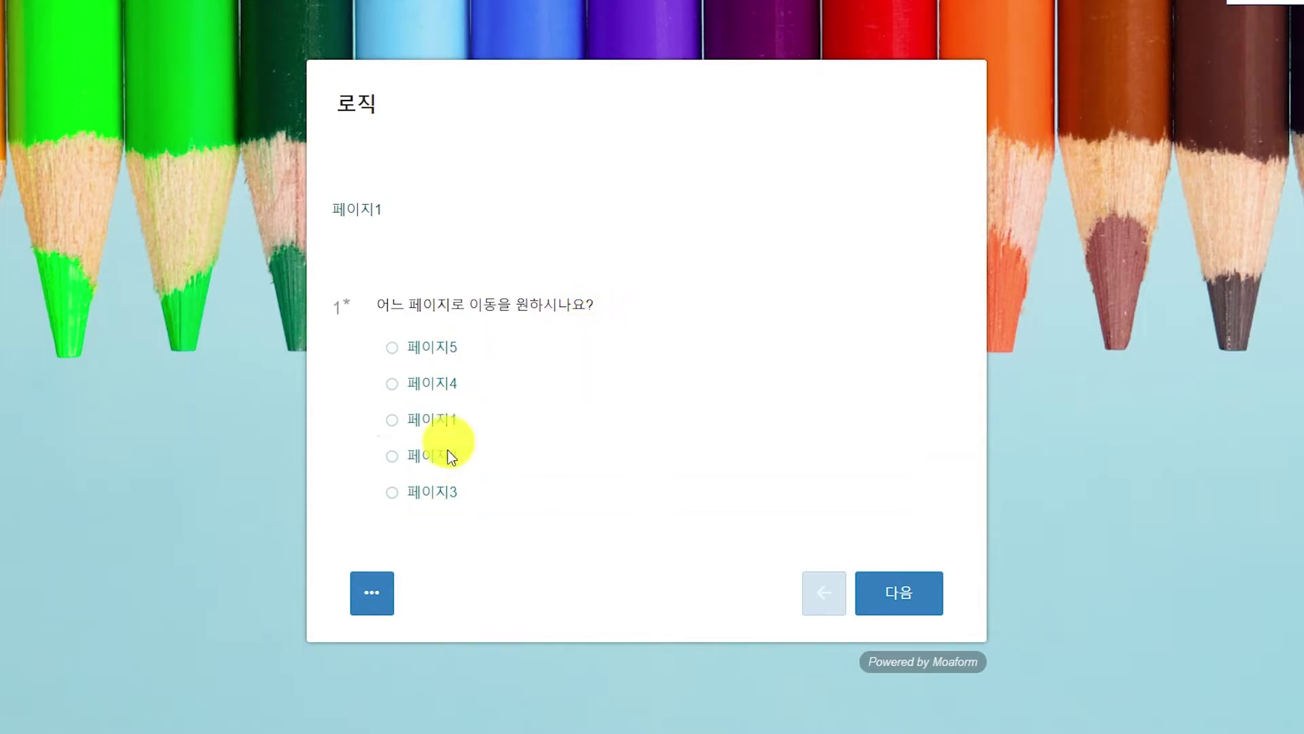
pyautogui.click(396, 384)
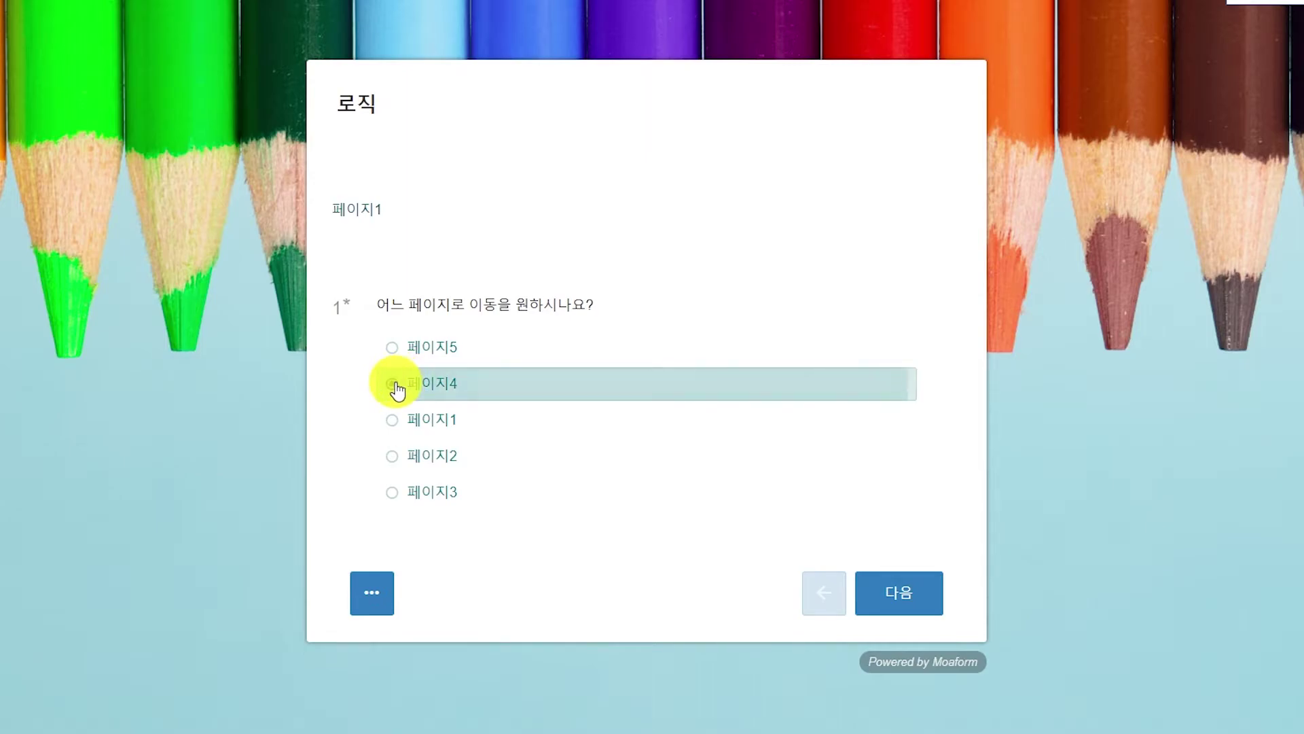
pyautogui.click(928, 615)
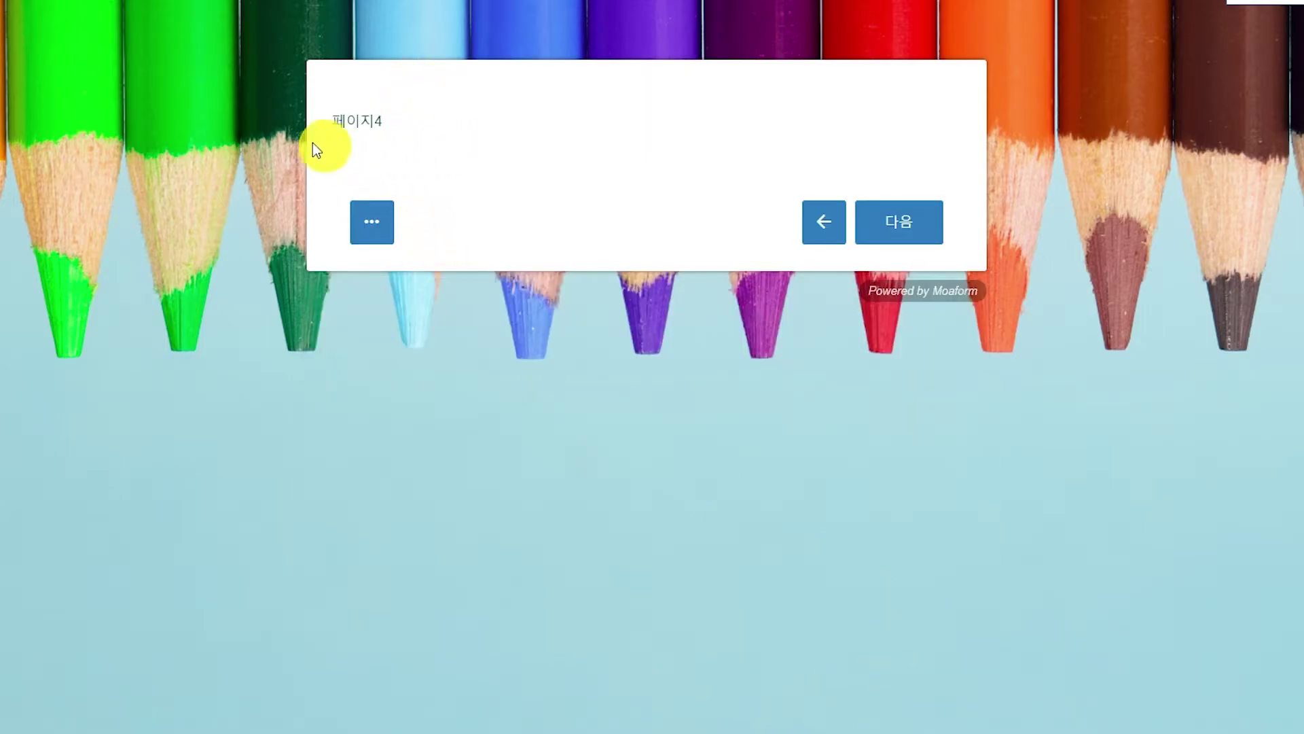
pyautogui.click(821, 223)
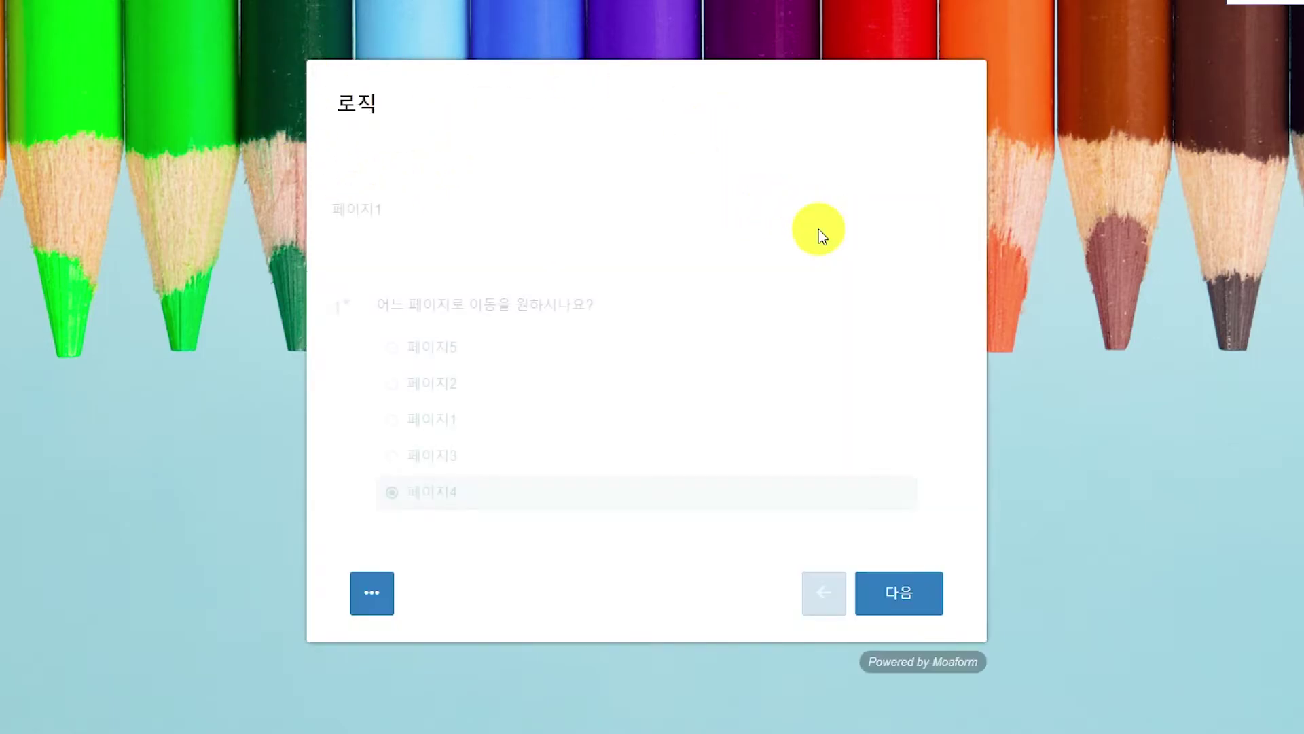
pyautogui.click(412, 466)
pyautogui.click(915, 597)
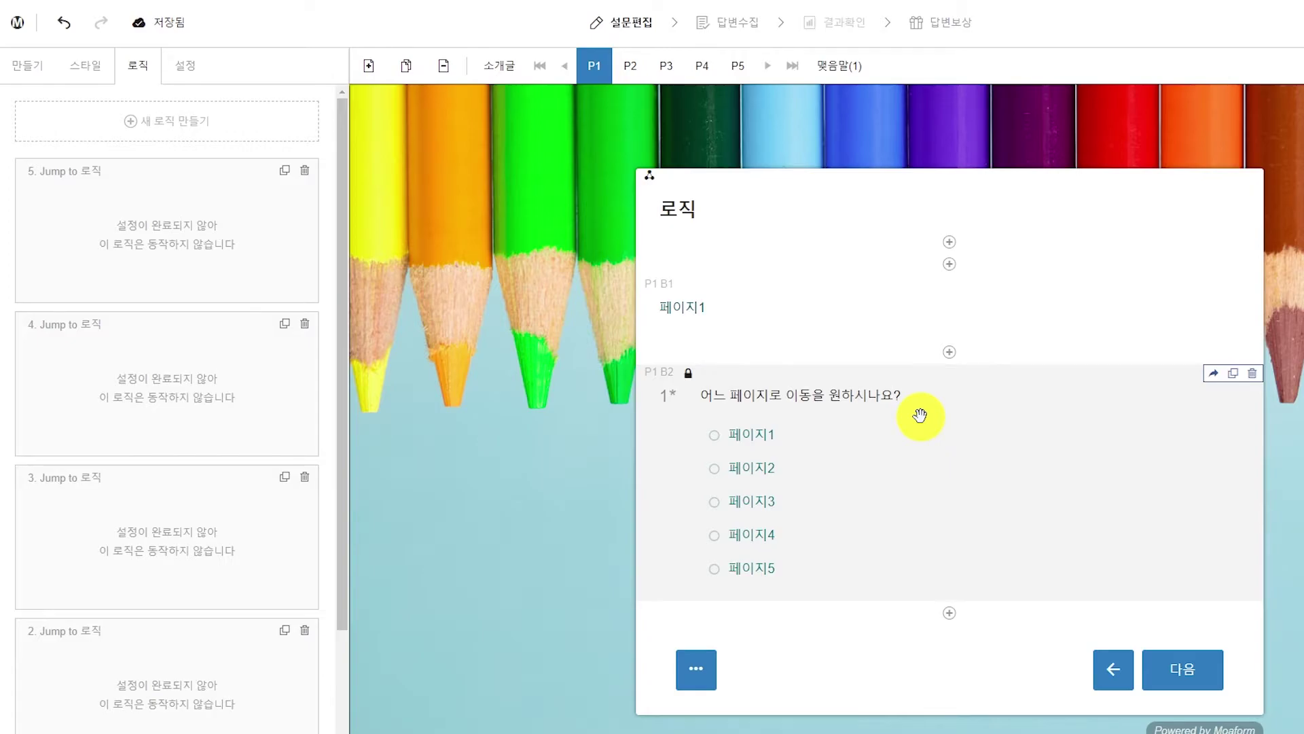
# - Change the type of question P1 B2 to multiple selection (객관식 복수 선택)
pyautogui.click(920, 415)
pyautogui.click(467, 117)
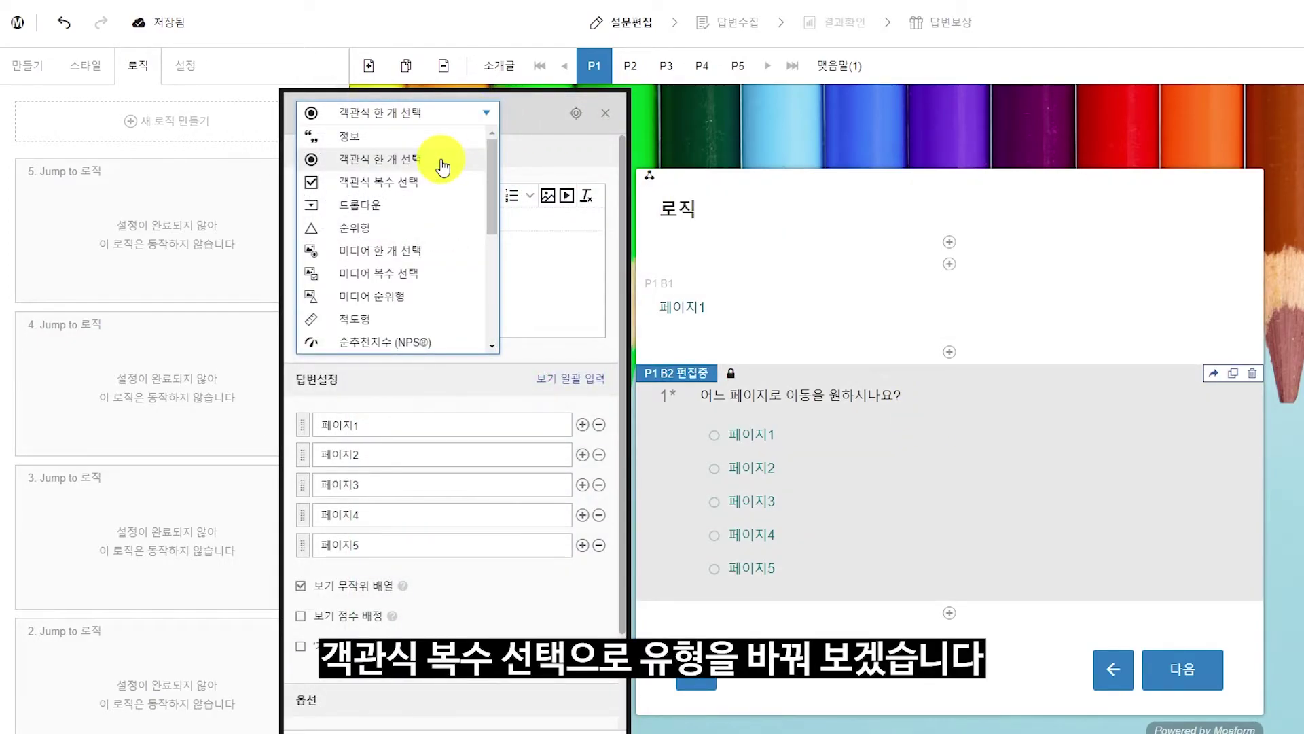
pyautogui.click(400, 183)
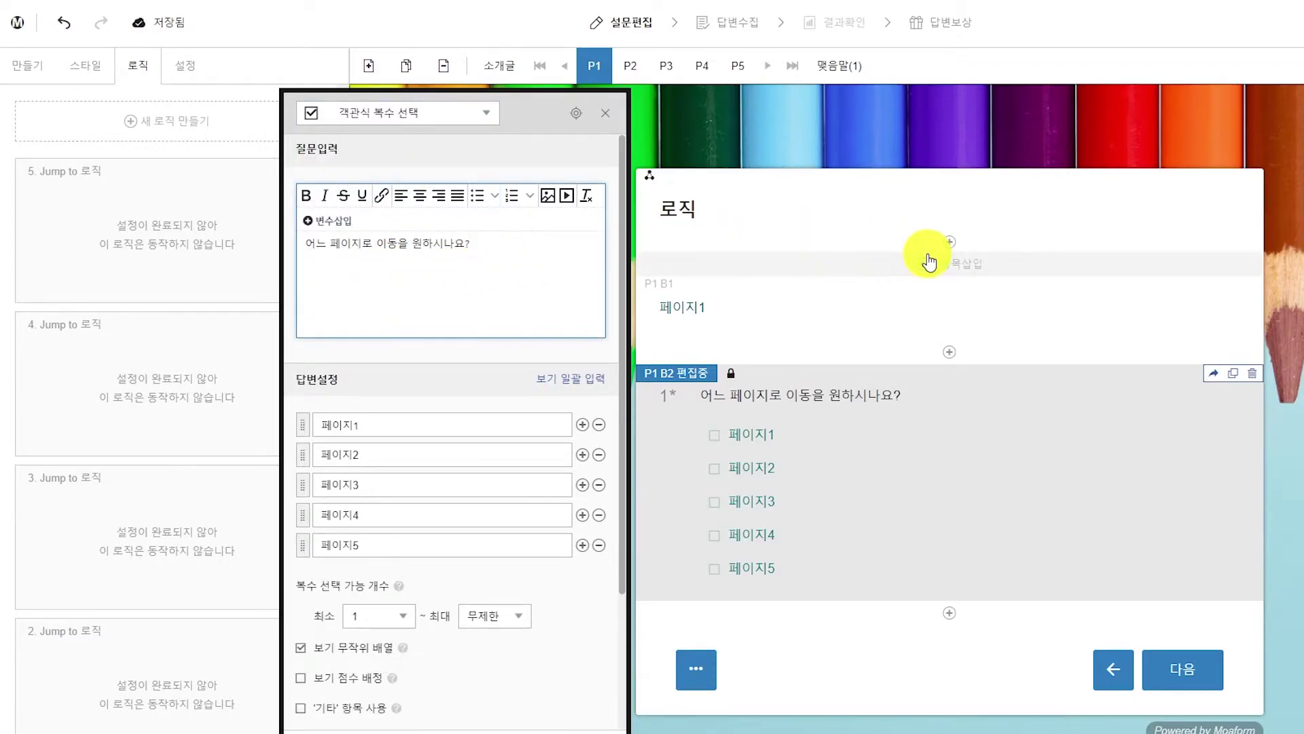
# - Replace the question text with "다음 중 더했을 때 10인 것은?"
pyautogui.press('BackSpace')
pyautogui.press('BackSpace')
pyautogui.press('BackSpace')
pyautogui.press('BackSpace')
pyautogui.press('BackSpace')
pyautogui.press('BackSpace')
pyautogui.press('BackSpace')
pyautogui.press('BackSpace')
pyautogui.press('BackSpace')
pyautogui.press('BackSpace')
pyautogui.press('BackSpace')
pyautogui.press('BackSpace')
pyautogui.press('BackSpace')
pyautogui.press('BackSpace')
pyautogui.press('BackSpace')
pyautogui.press('BackSpace')
pyautogui.press('BackSpace')
pyautogui.write('다음중')
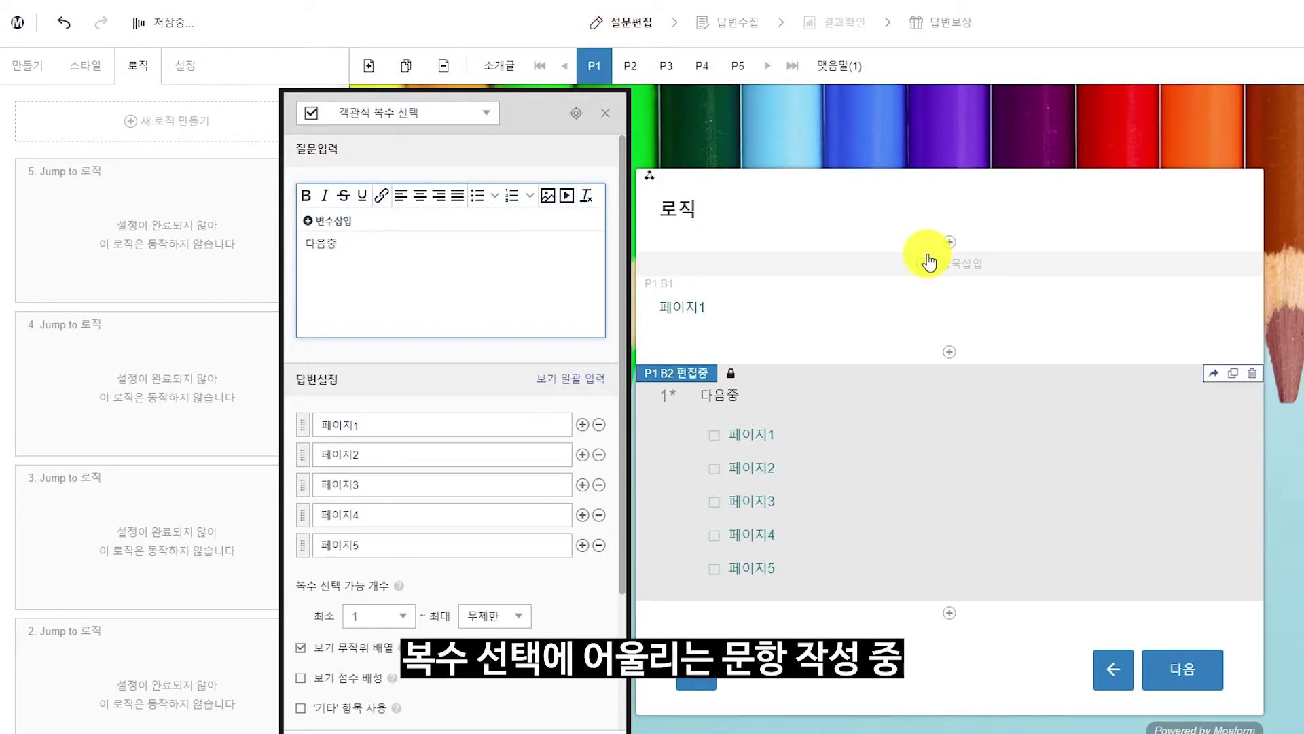
pyautogui.write(' ㄷ 중 더했을 때 10인 것은')
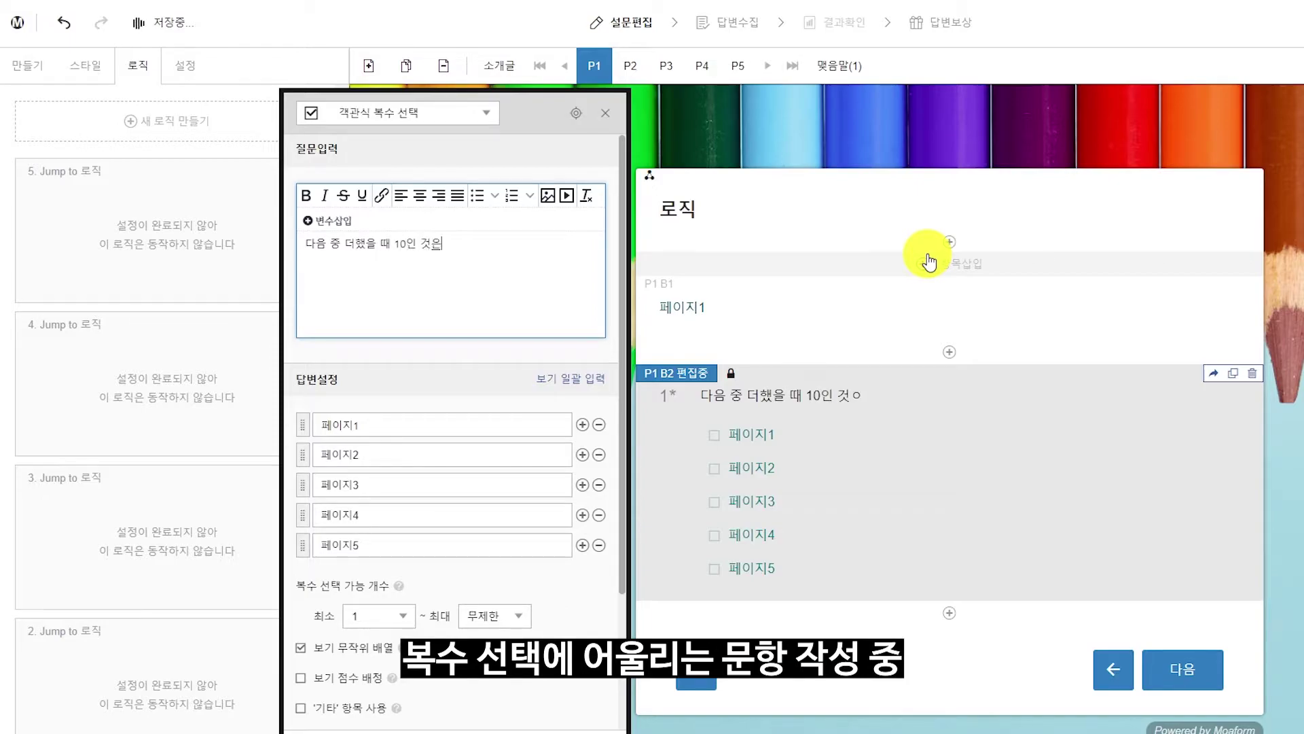
# - Change the first answer choice to 1+4 and the second to 5+5
pyautogui.doubleClick(401, 424)
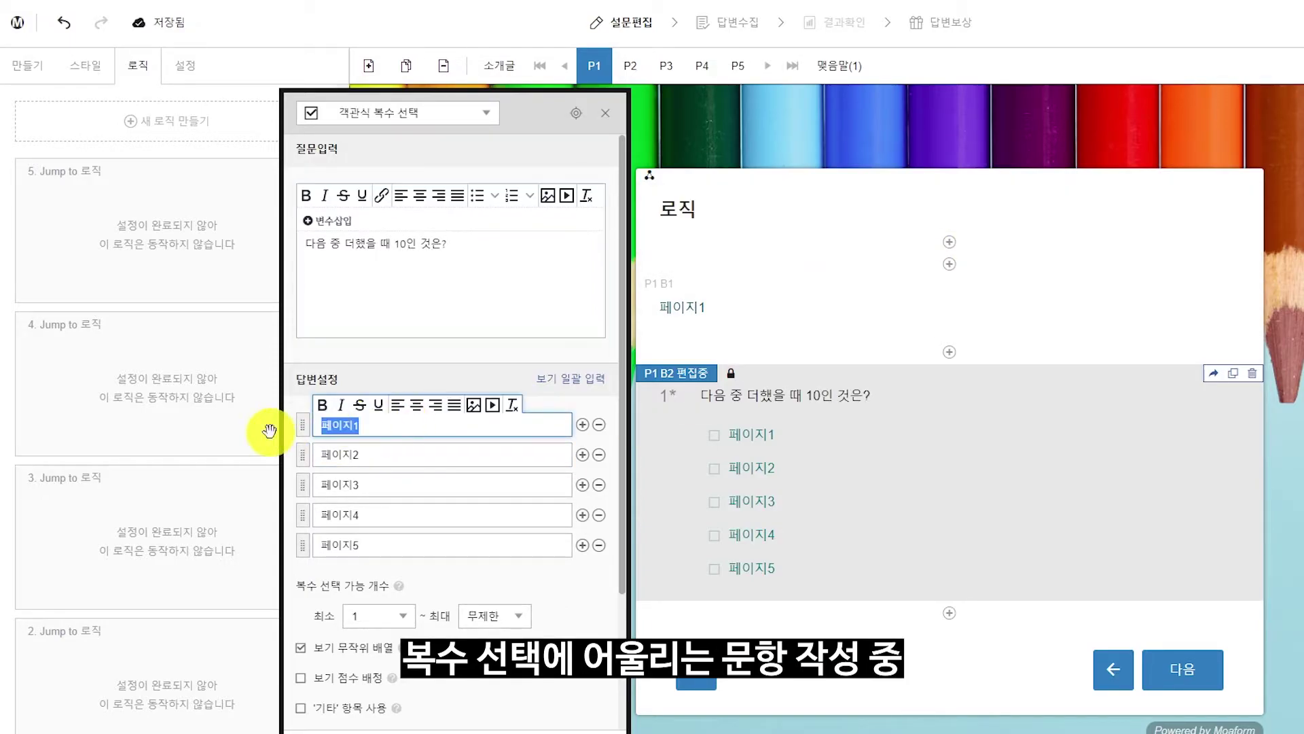
pyautogui.write('1+4')
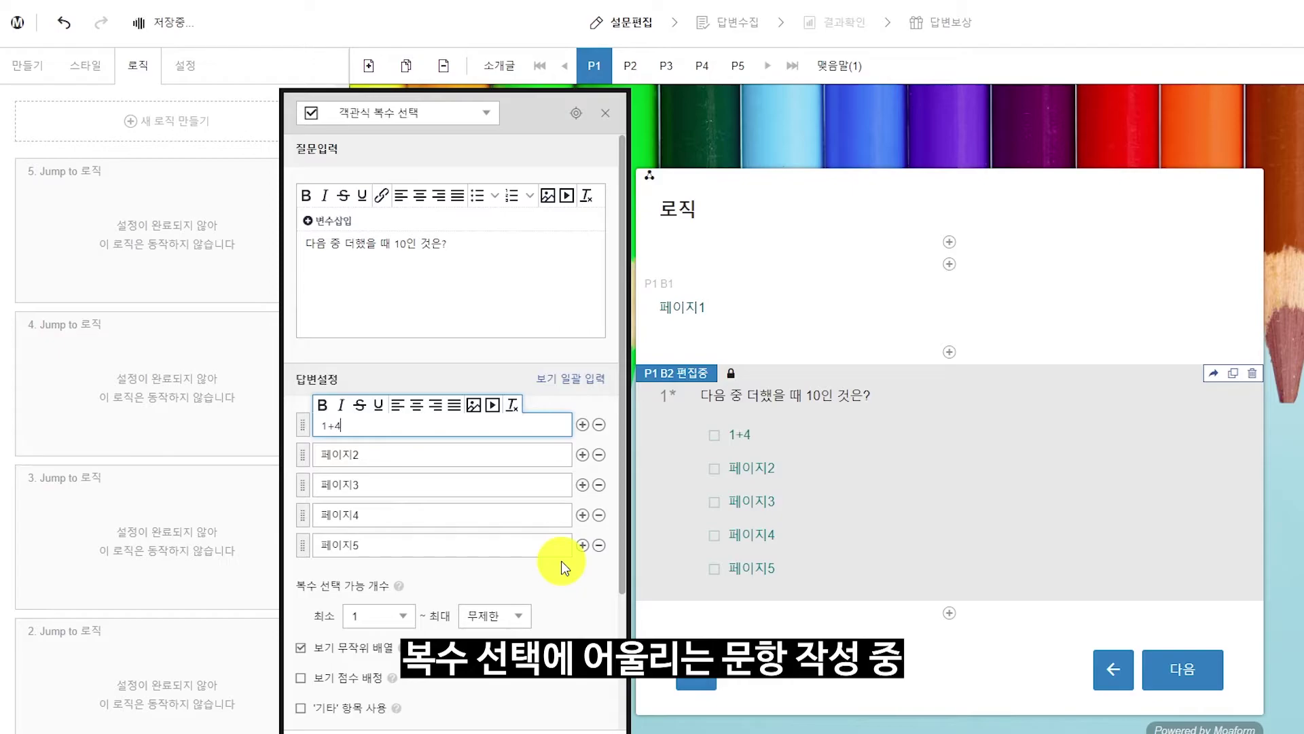
pyautogui.click(478, 461)
pyautogui.press('BackSpace')
pyautogui.press('BackSpace')
pyautogui.press('BackSpace')
pyautogui.press('BackSpace')
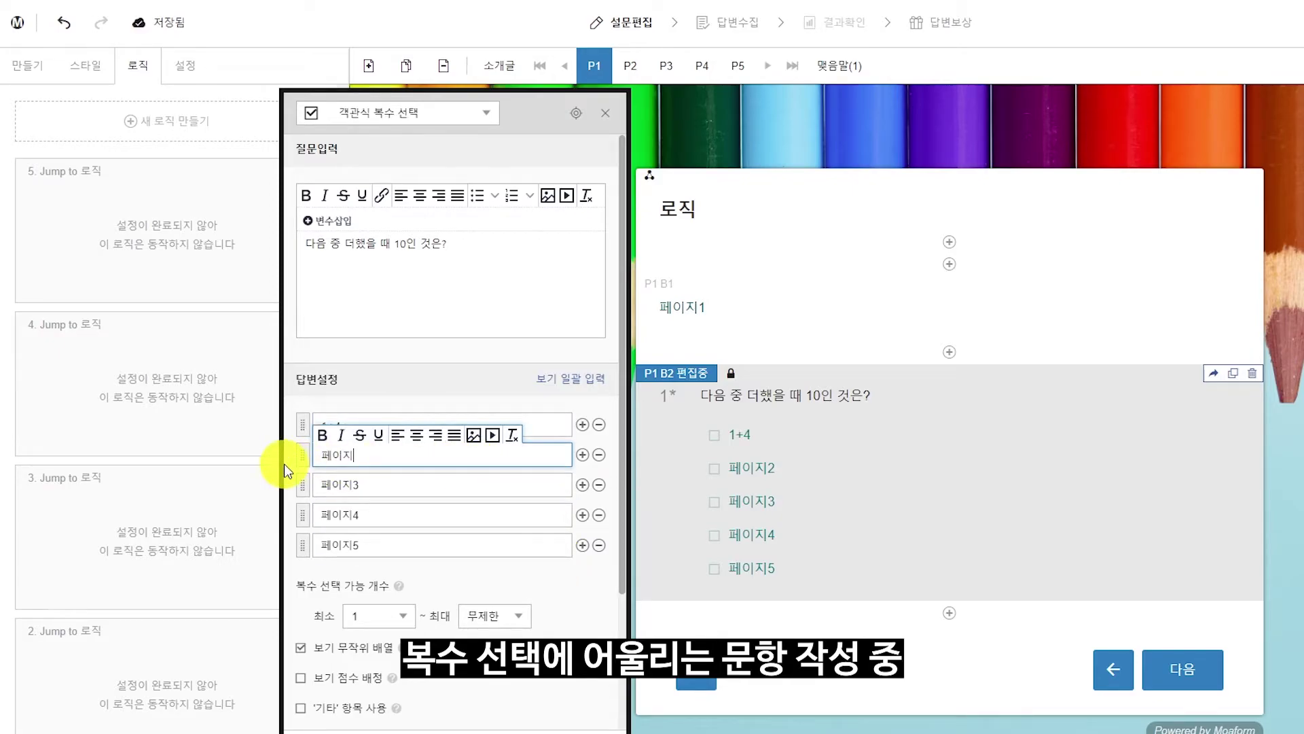
pyautogui.write('5+5')
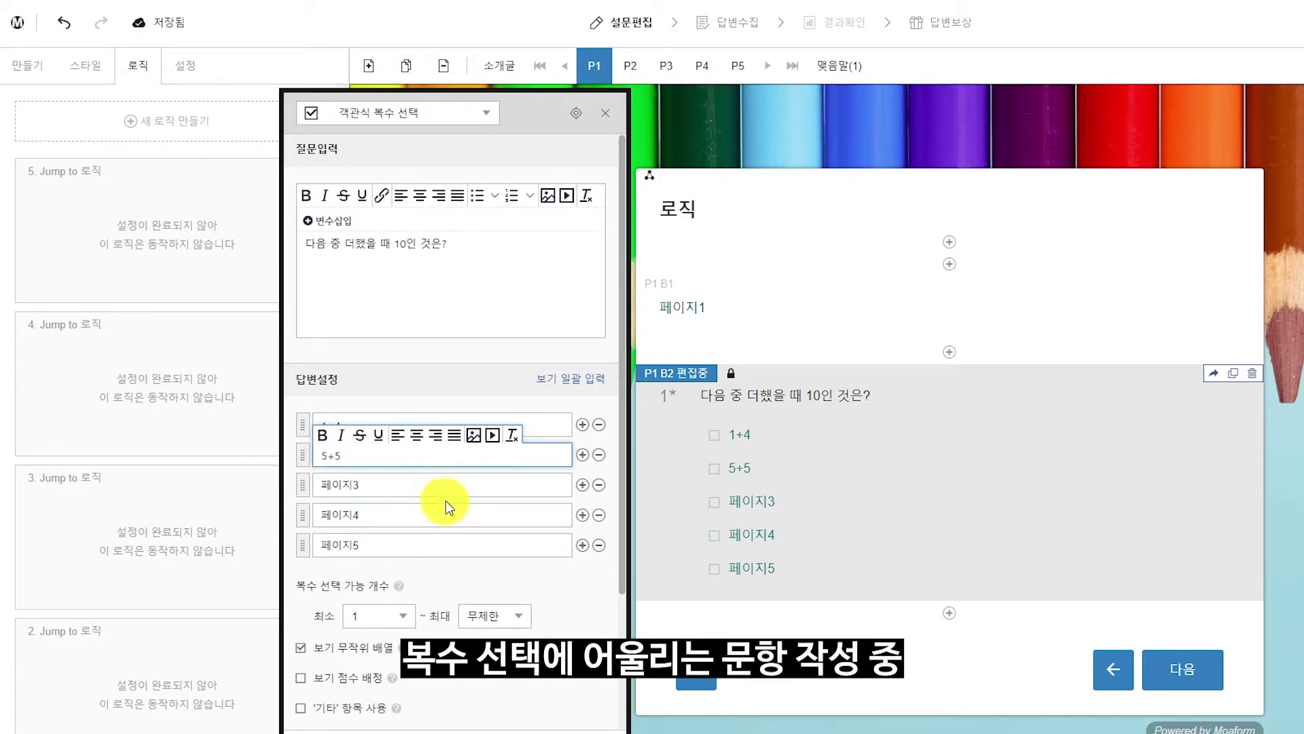
# - Change the third answer choice to 3+7 and the fourth to 3+2
pyautogui.click(452, 489)
pyautogui.press('BackSpace')
pyautogui.press('BackSpace')
pyautogui.write('3+')
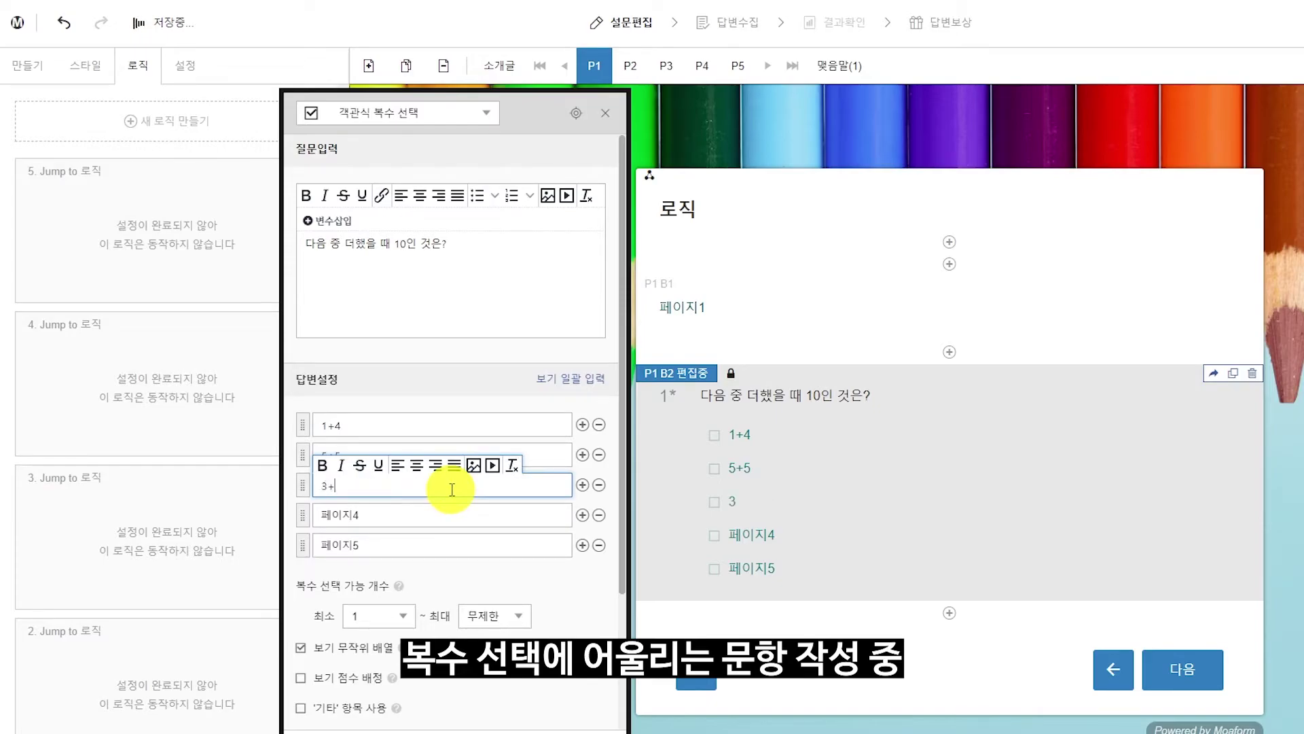
pyautogui.write('7')
pyautogui.click(439, 514)
pyautogui.press('BackSpace')
pyautogui.press('BackSpace')
pyautogui.press('BackSpace')
pyautogui.press('BackSpace')
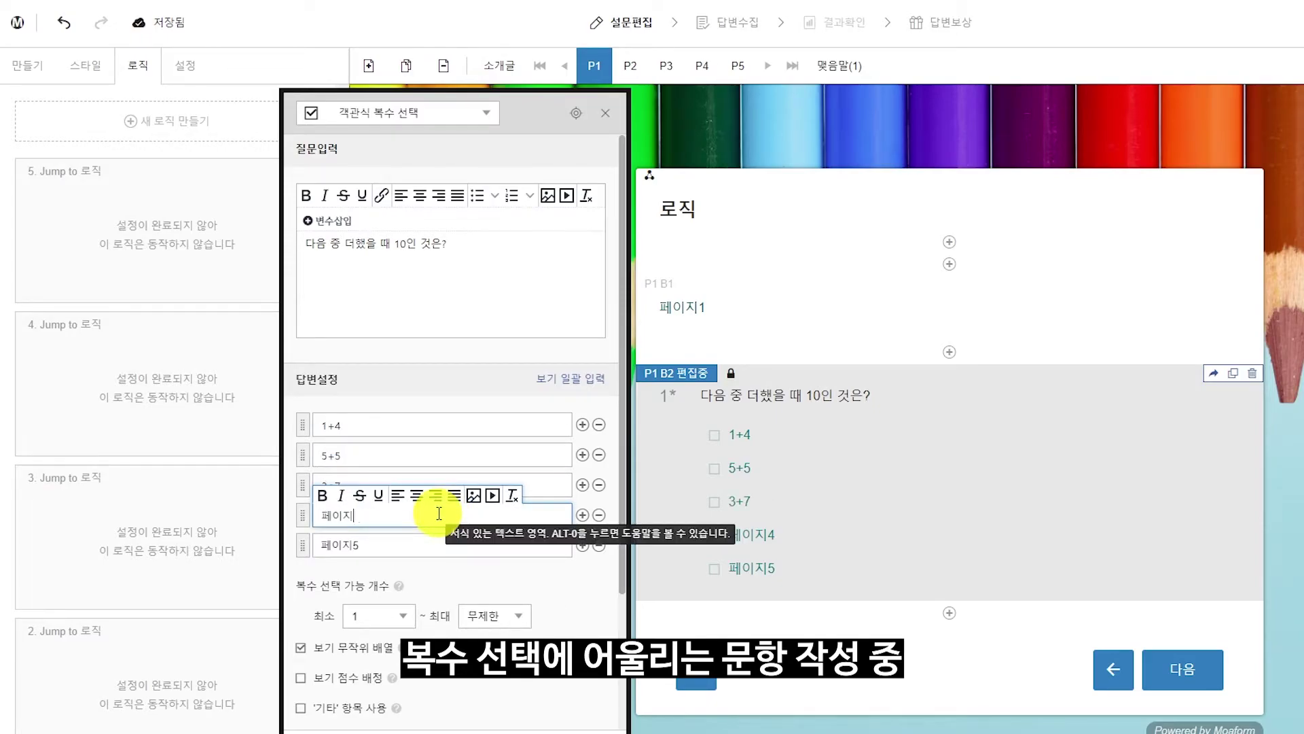
pyautogui.write('3+2')
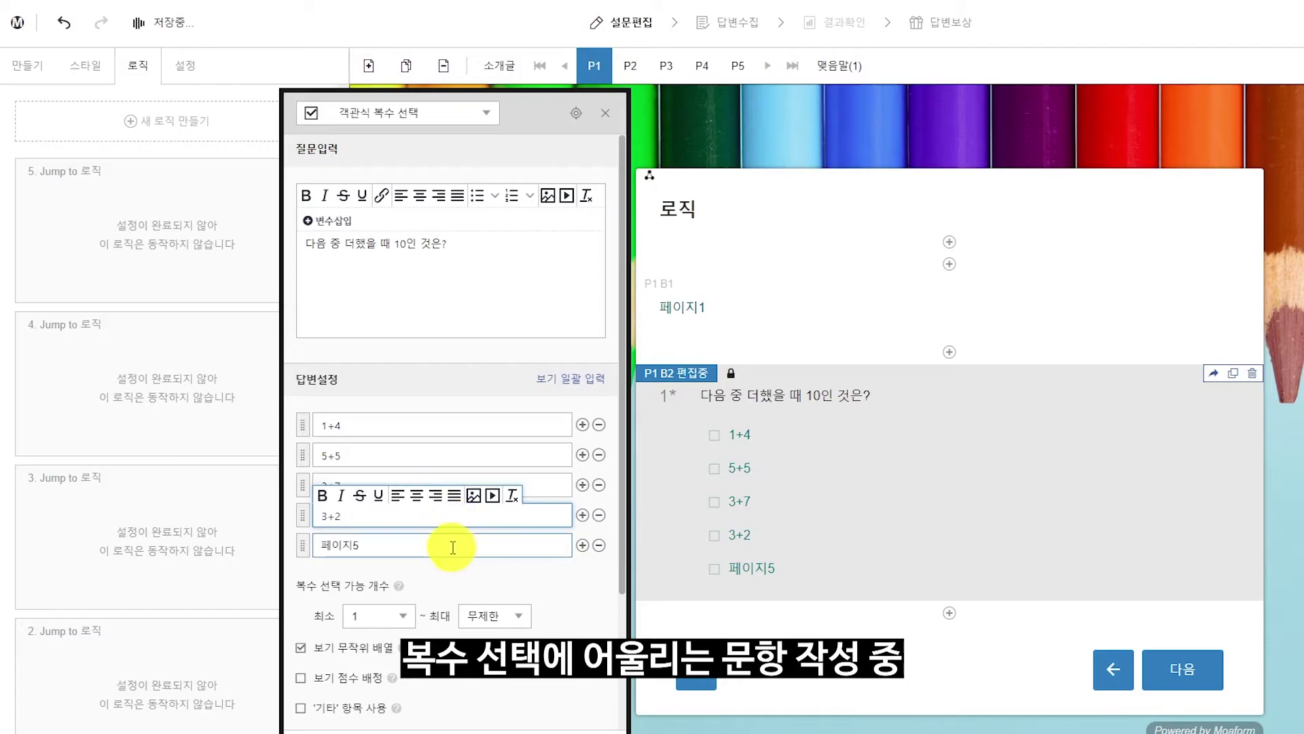
# - Change the fifth answer choice to 9+2 and close the question editor
pyautogui.click(452, 546)
pyautogui.press('BackSpace')
pyautogui.press('BackSpace')
pyautogui.press('BackSpace')
pyautogui.press('BackSpace')
pyautogui.write('9+2')
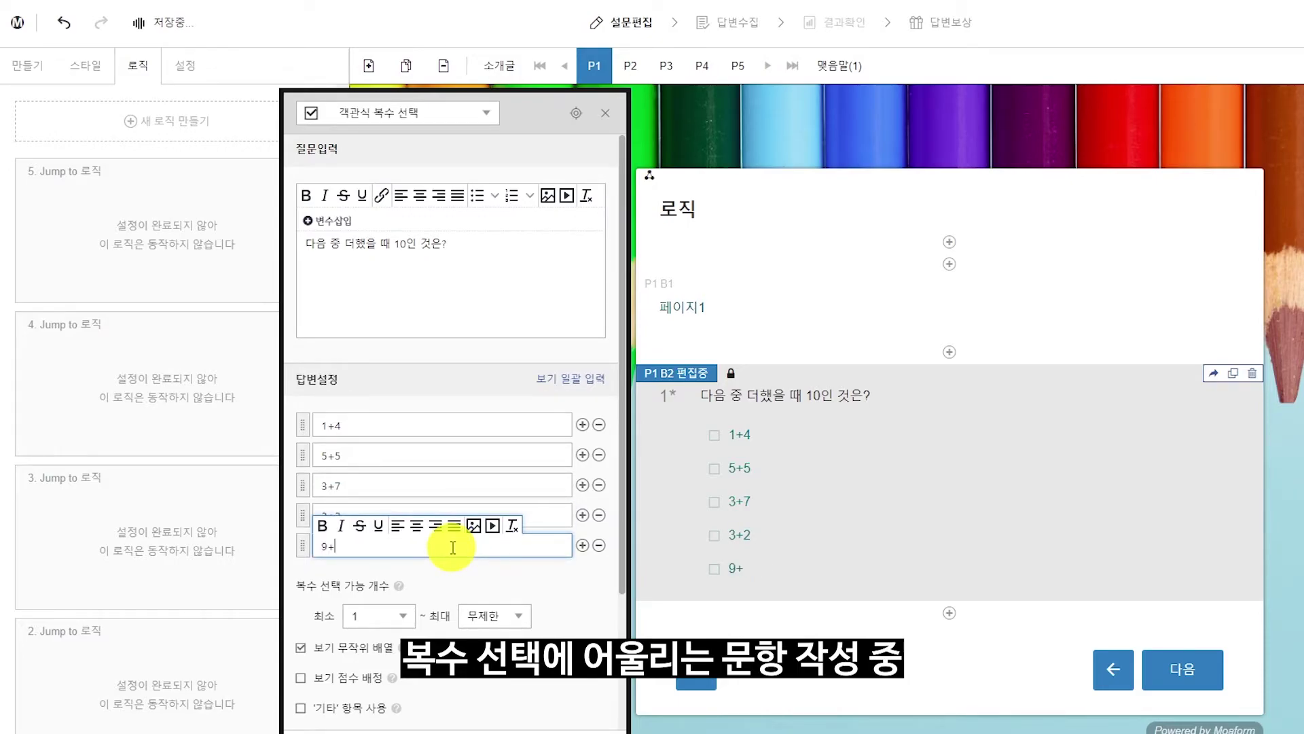
pyautogui.click(575, 634)
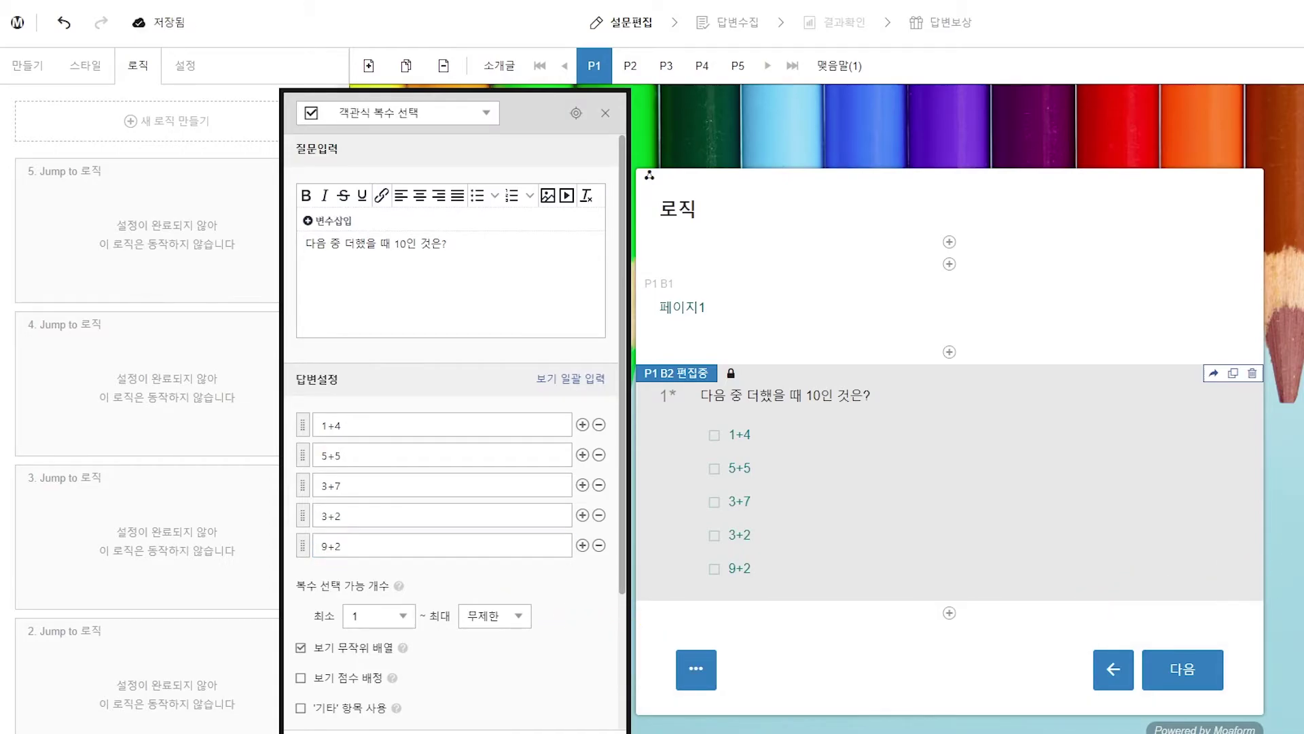
pyautogui.press('Escape')
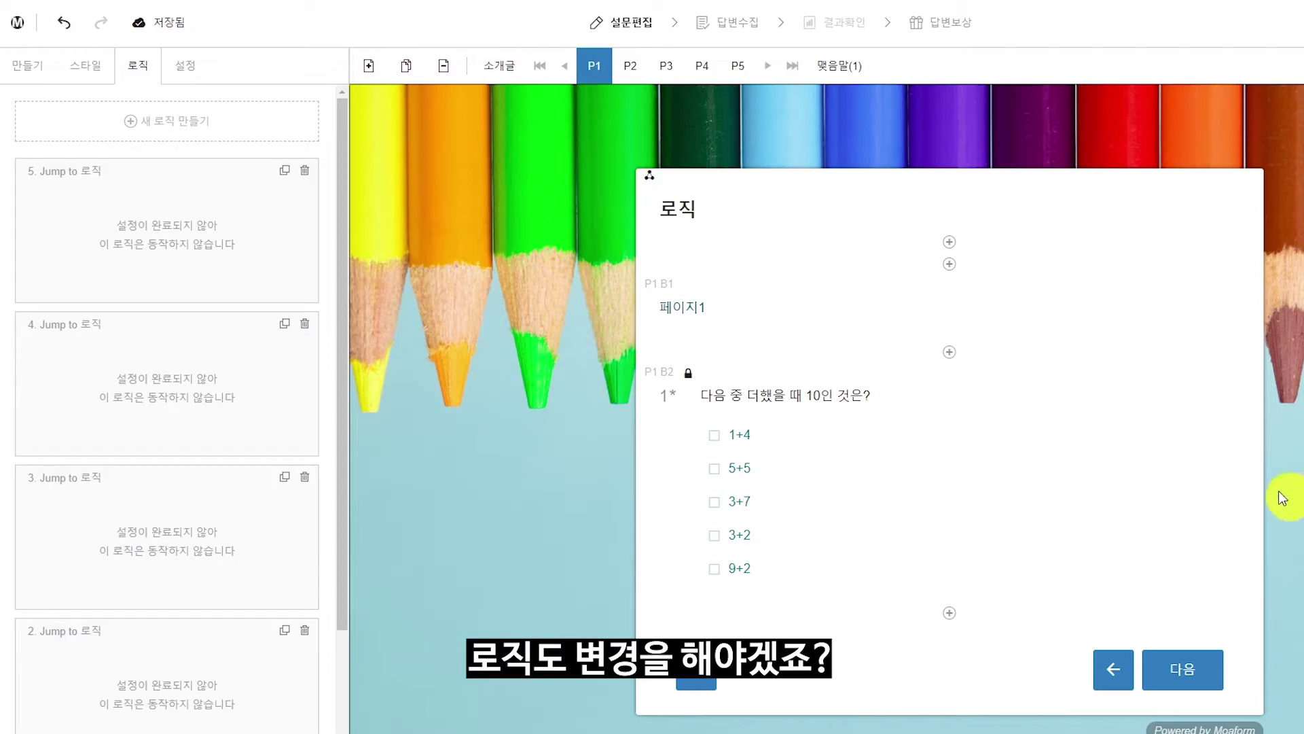
# - Delete all five existing Jump to 로직 rules, which no longer fit the question
pyautogui.scroll(-3, 280, 513)
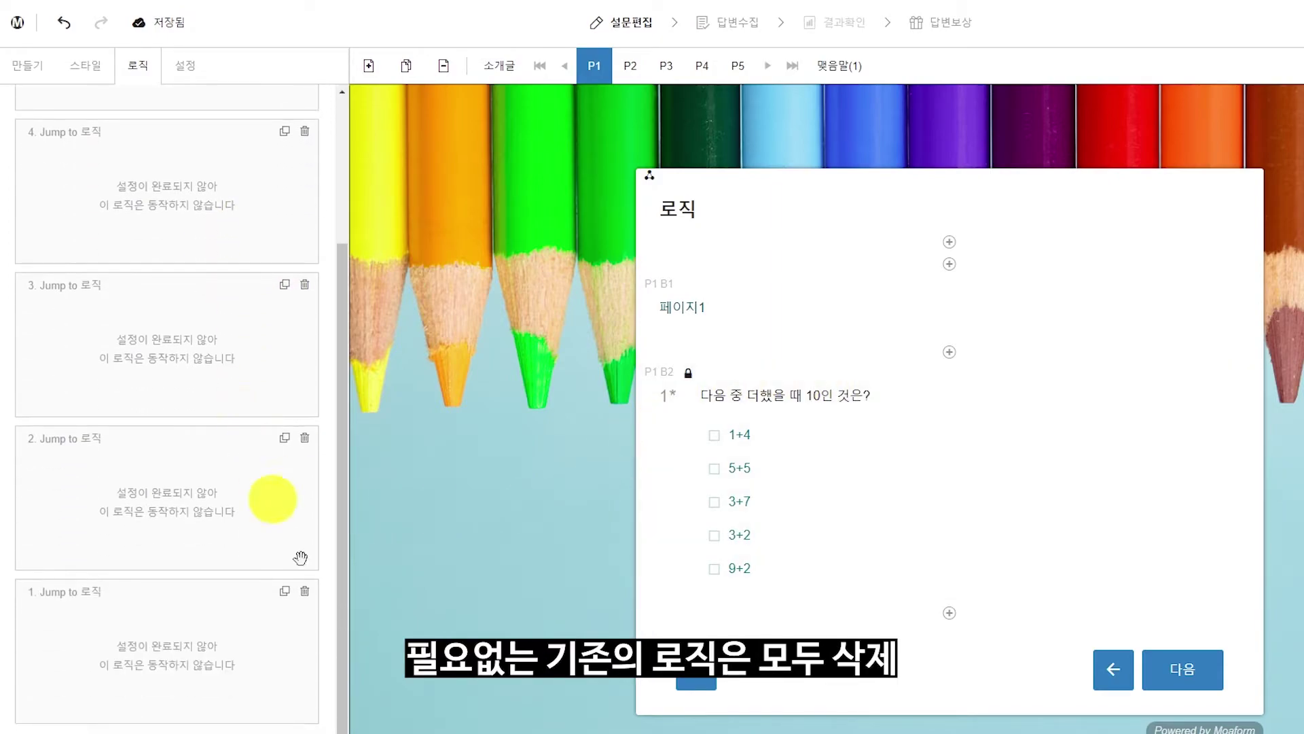
pyautogui.click(304, 438)
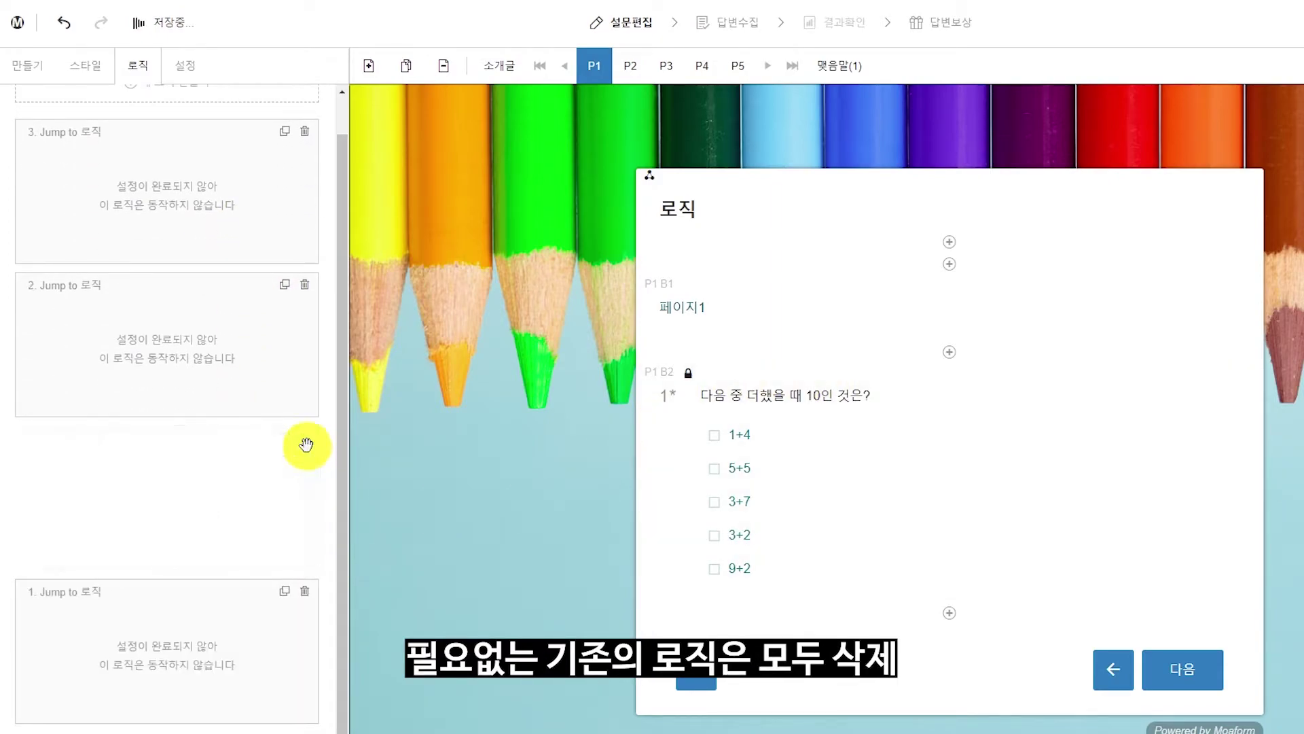
pyautogui.click(304, 477)
pyautogui.click(304, 325)
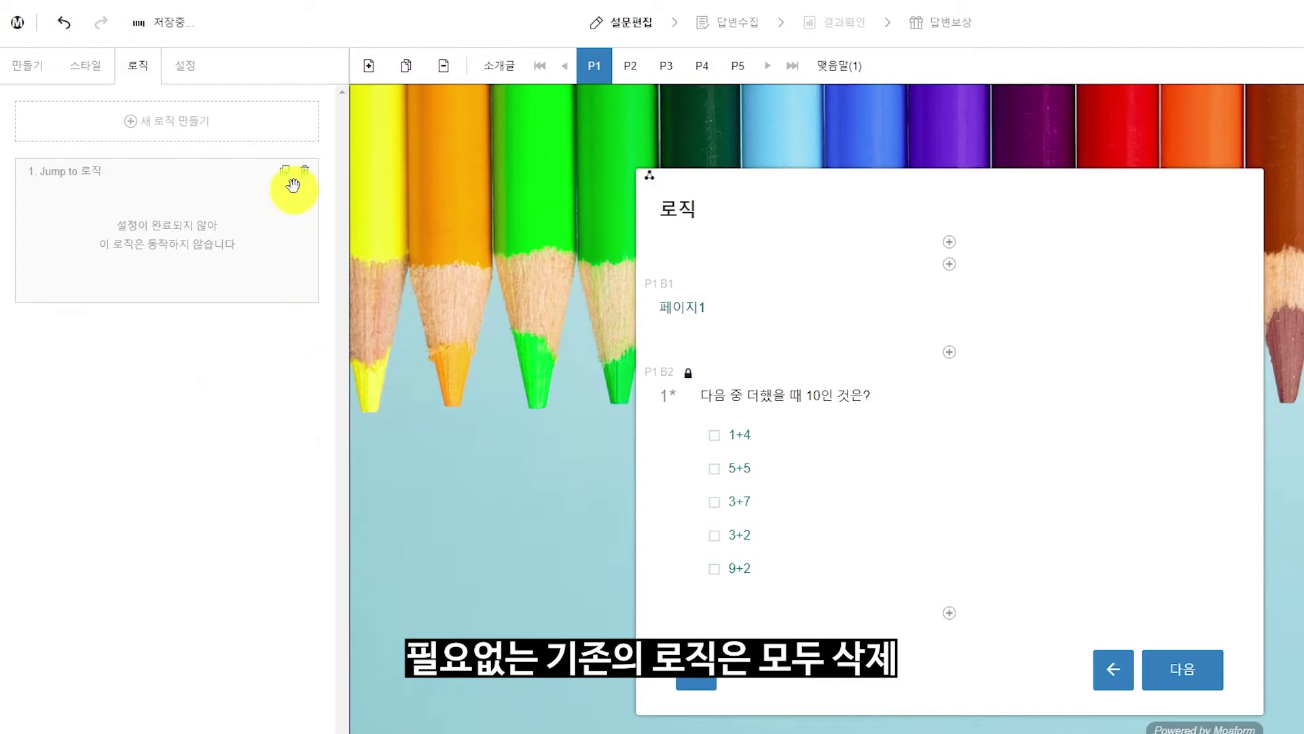
pyautogui.click(305, 170)
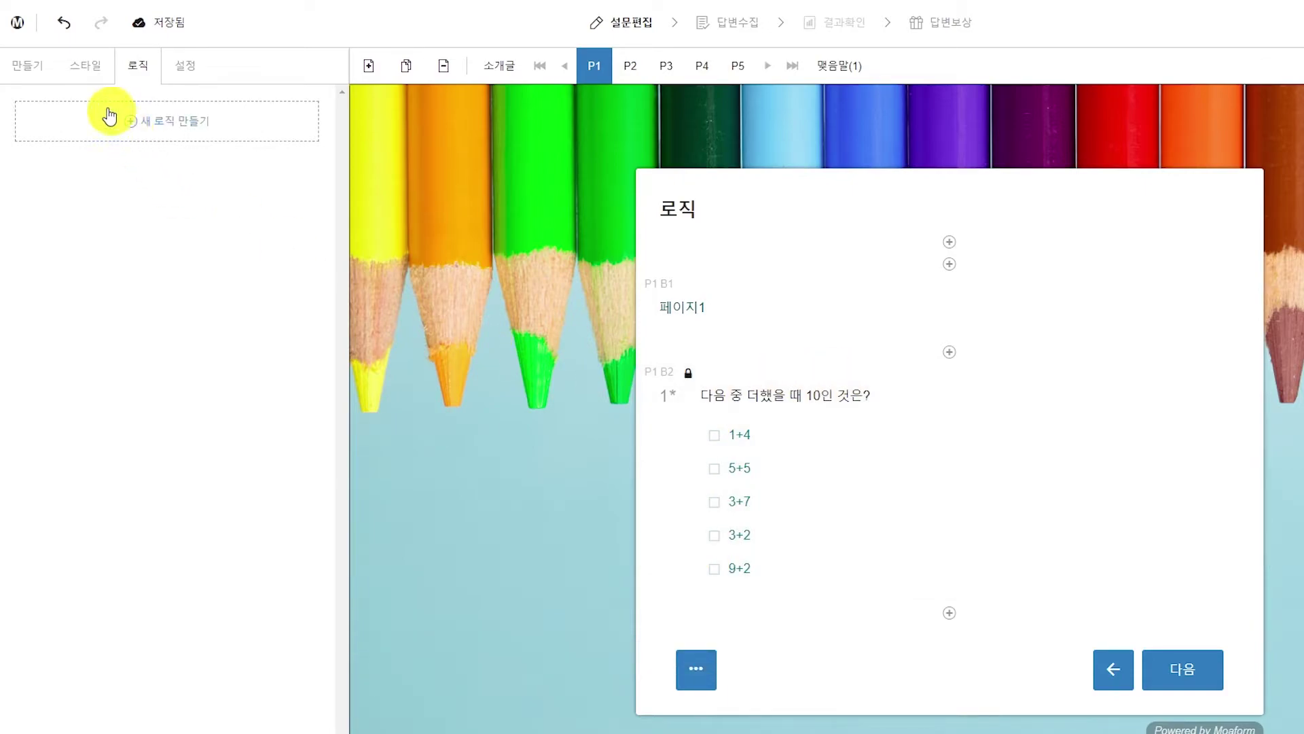
# - Create a Jump to 로직 rule with the condition that question [P1 B2] is 1+4
pyautogui.click(107, 129)
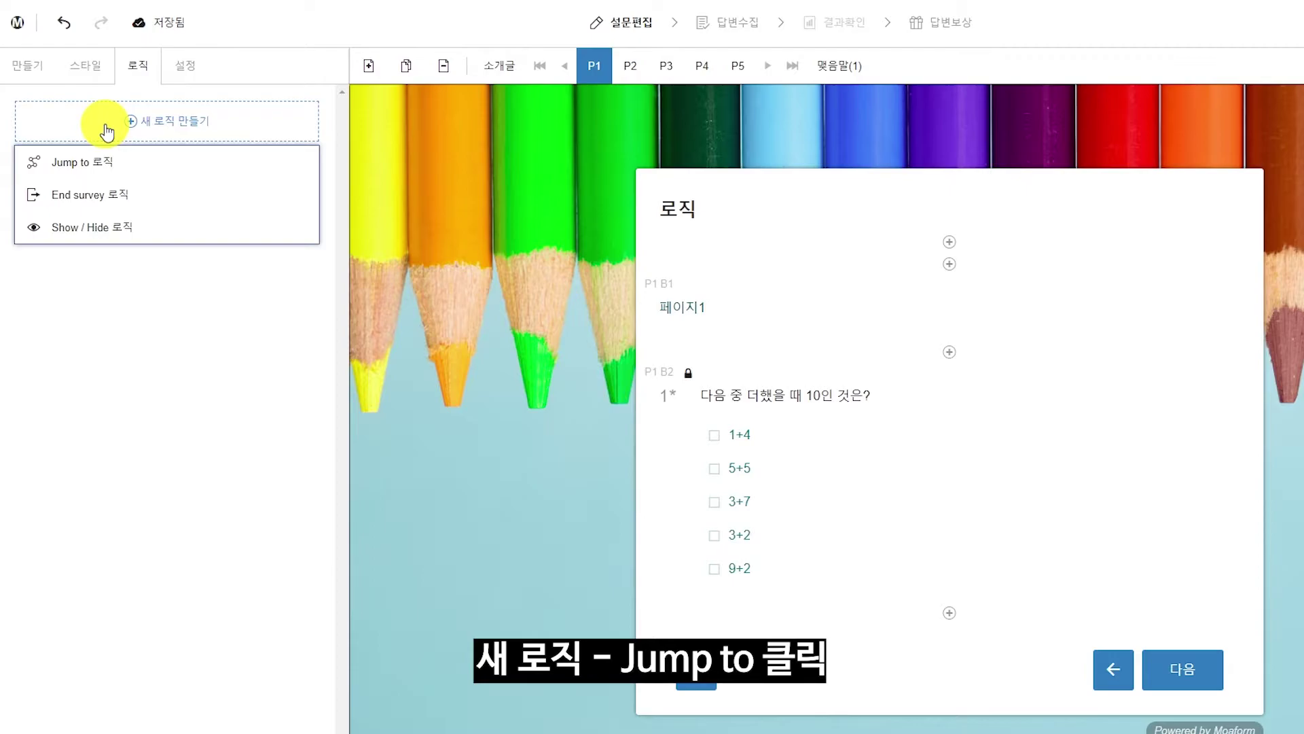
pyautogui.click(93, 164)
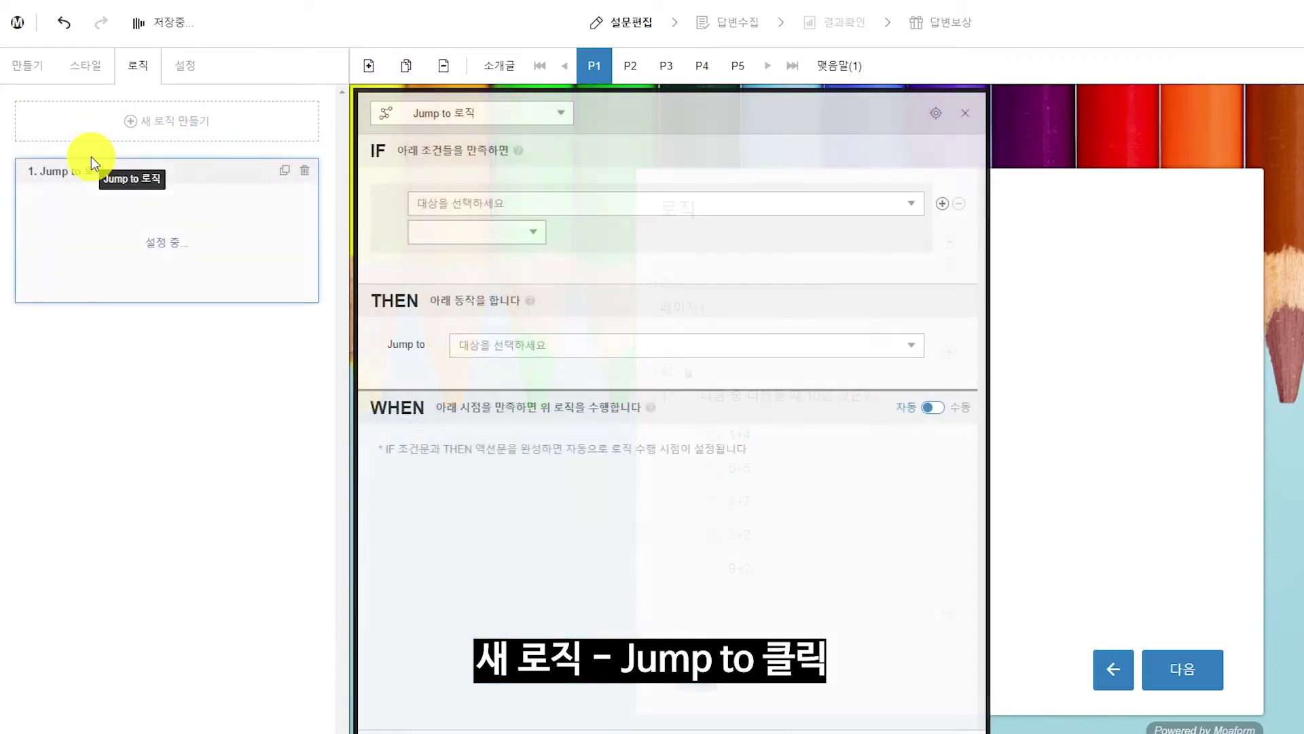
pyautogui.click(582, 215)
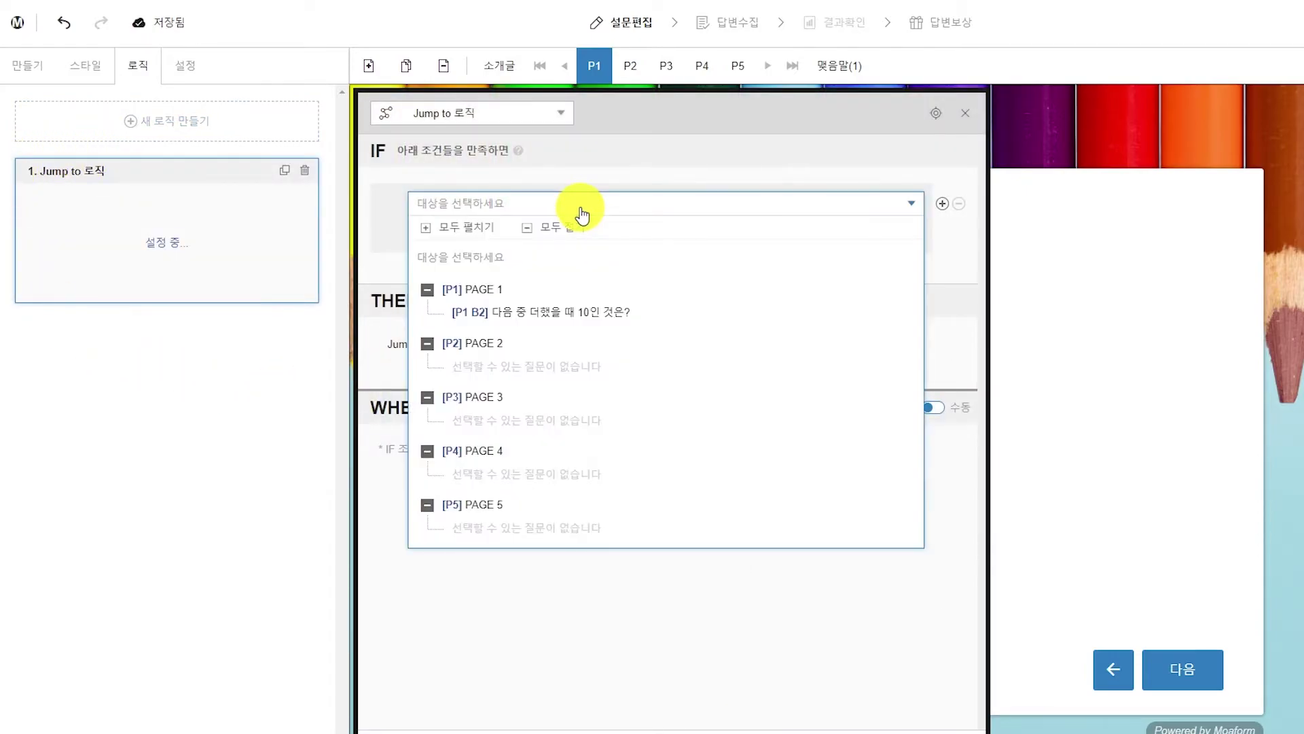
pyautogui.click(595, 315)
pyautogui.click(519, 232)
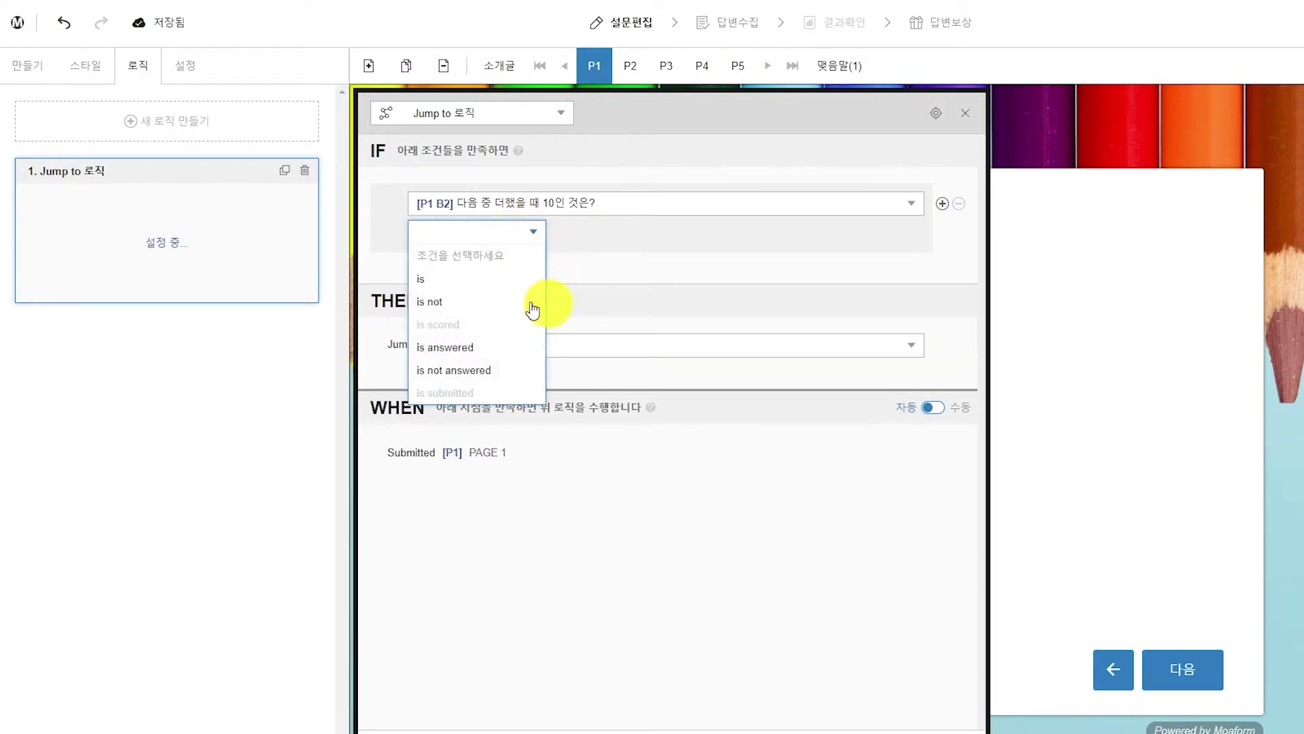
pyautogui.click(475, 280)
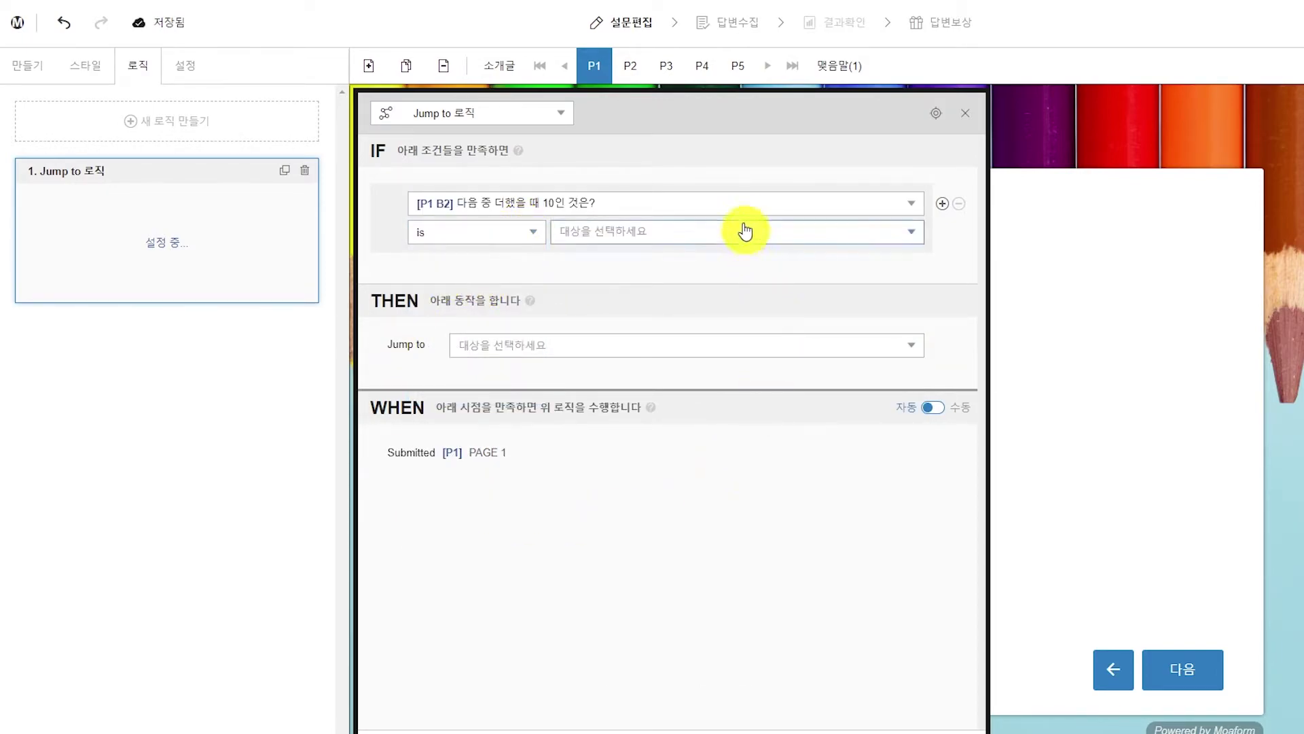
pyautogui.click(712, 248)
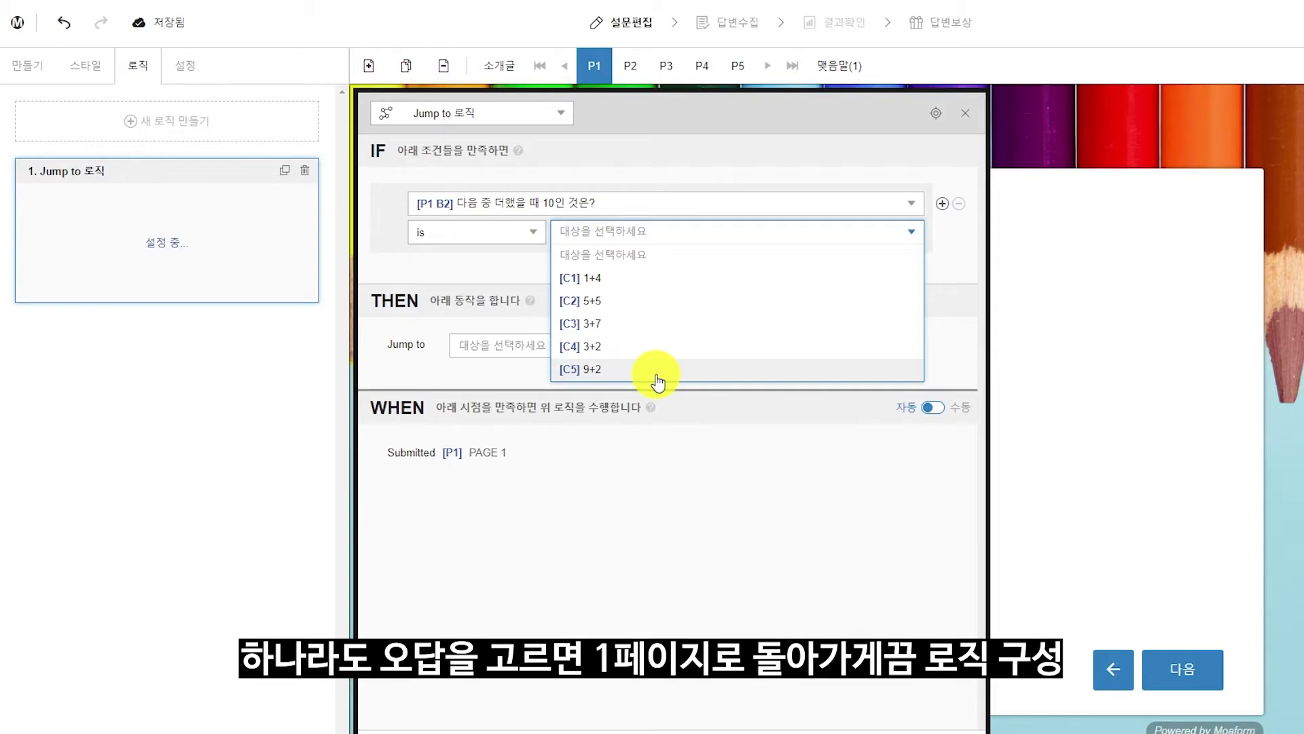
pyautogui.click(656, 292)
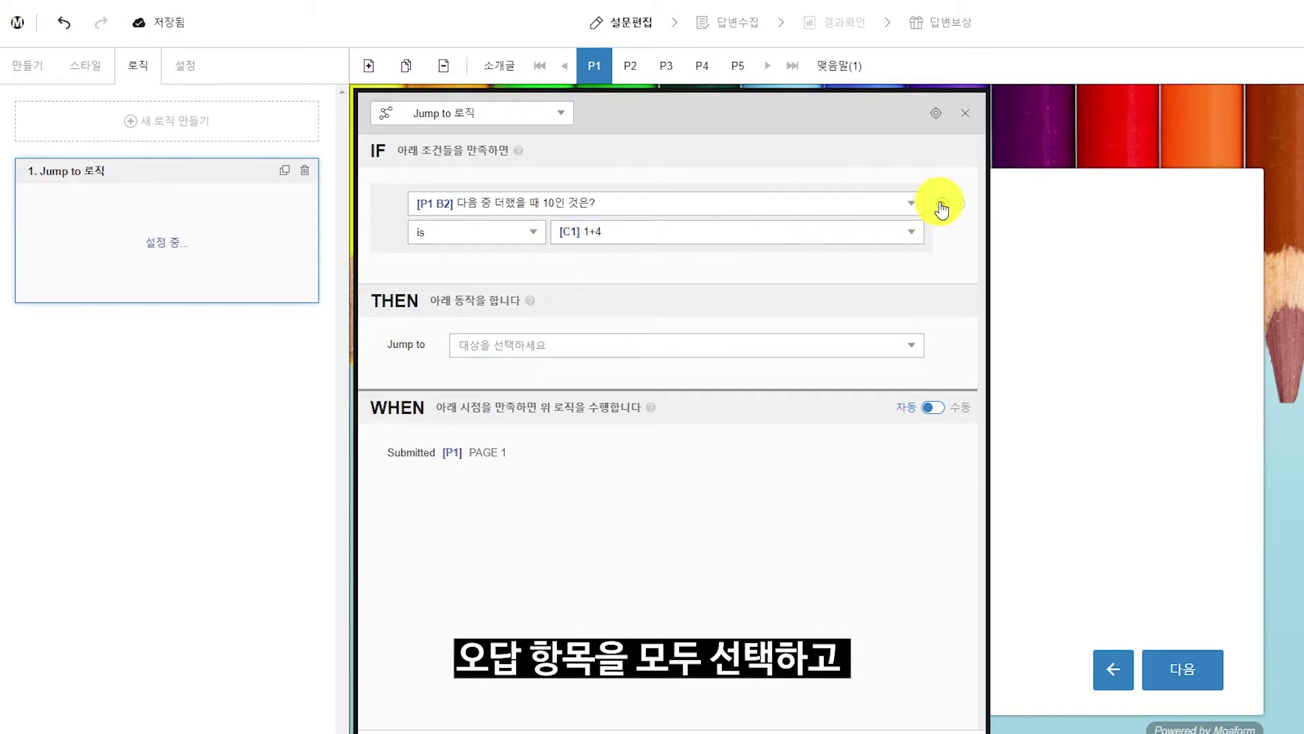
# - Add a second condition to the rule: question [P1 B2] is 3+2
pyautogui.click(942, 204)
pyautogui.click(603, 284)
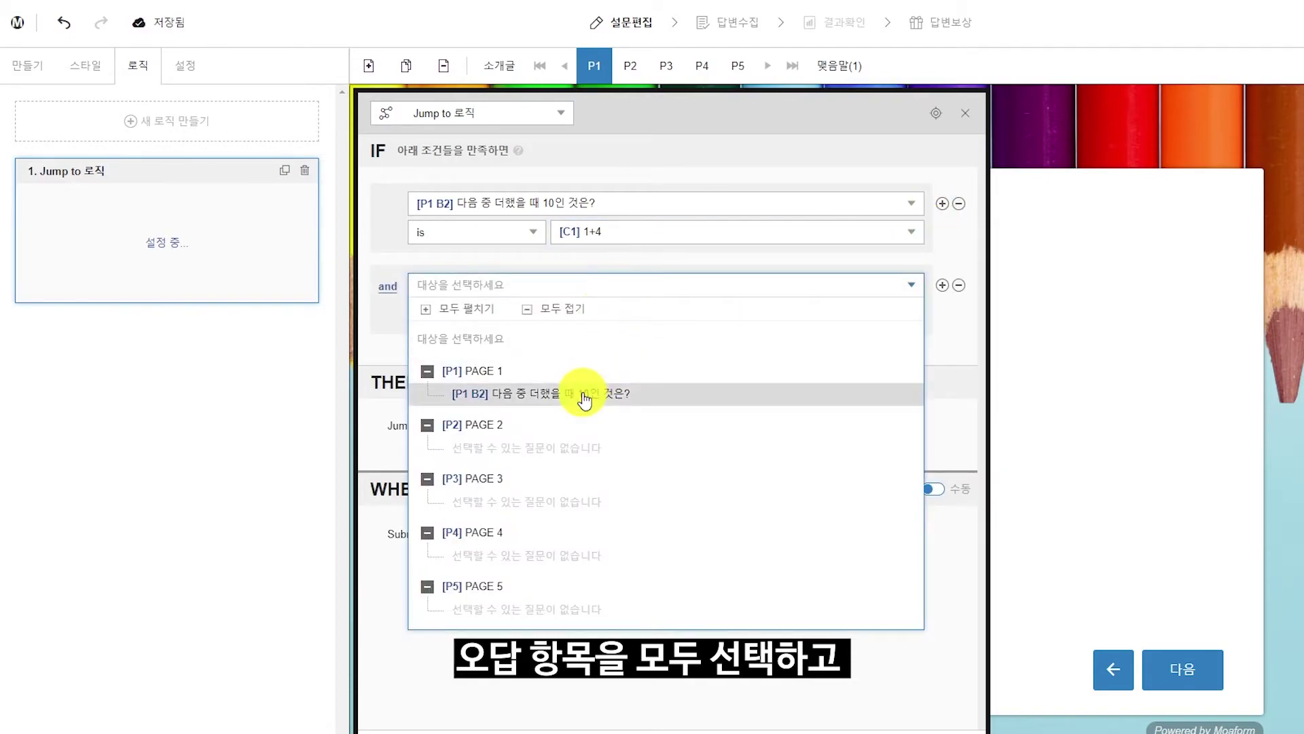
pyautogui.click(582, 393)
pyautogui.click(495, 319)
pyautogui.click(489, 362)
pyautogui.click(597, 316)
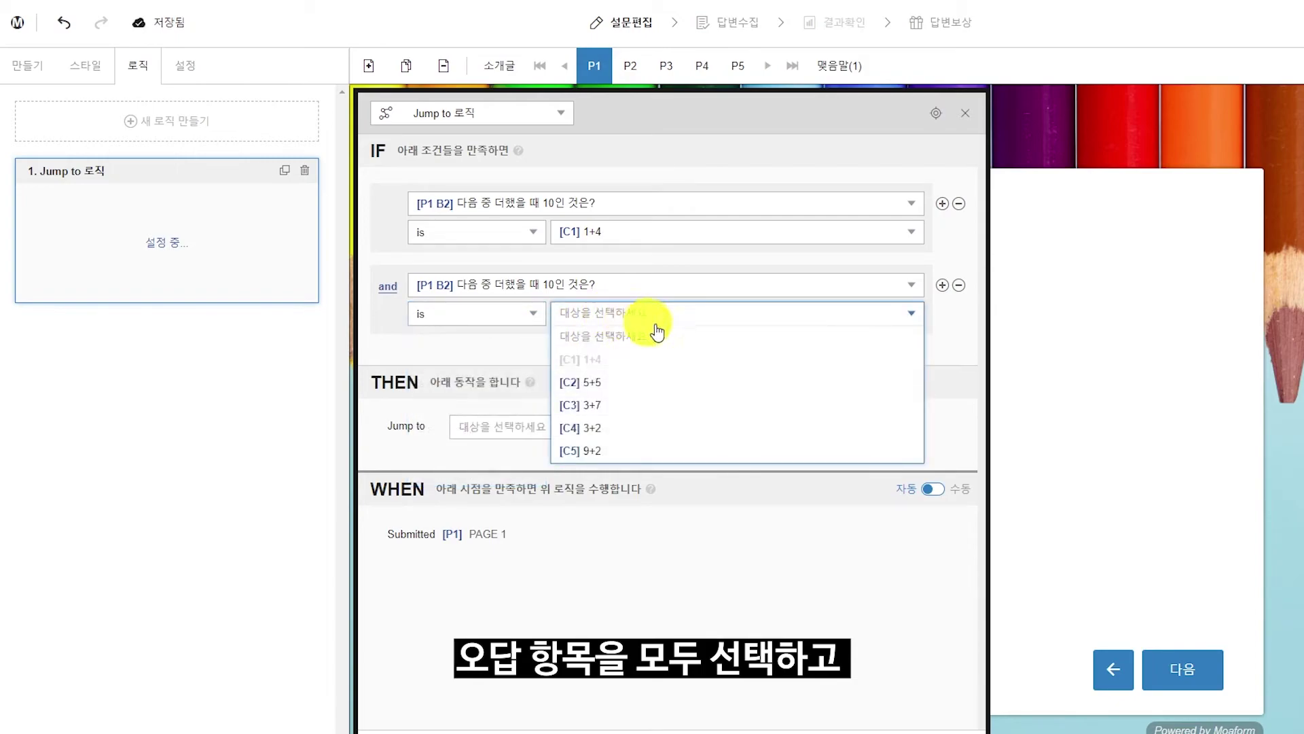
pyautogui.click(671, 430)
# - Add a third condition to the rule: question [P1 B2] is 9+2
pyautogui.click(942, 285)
pyautogui.click(533, 367)
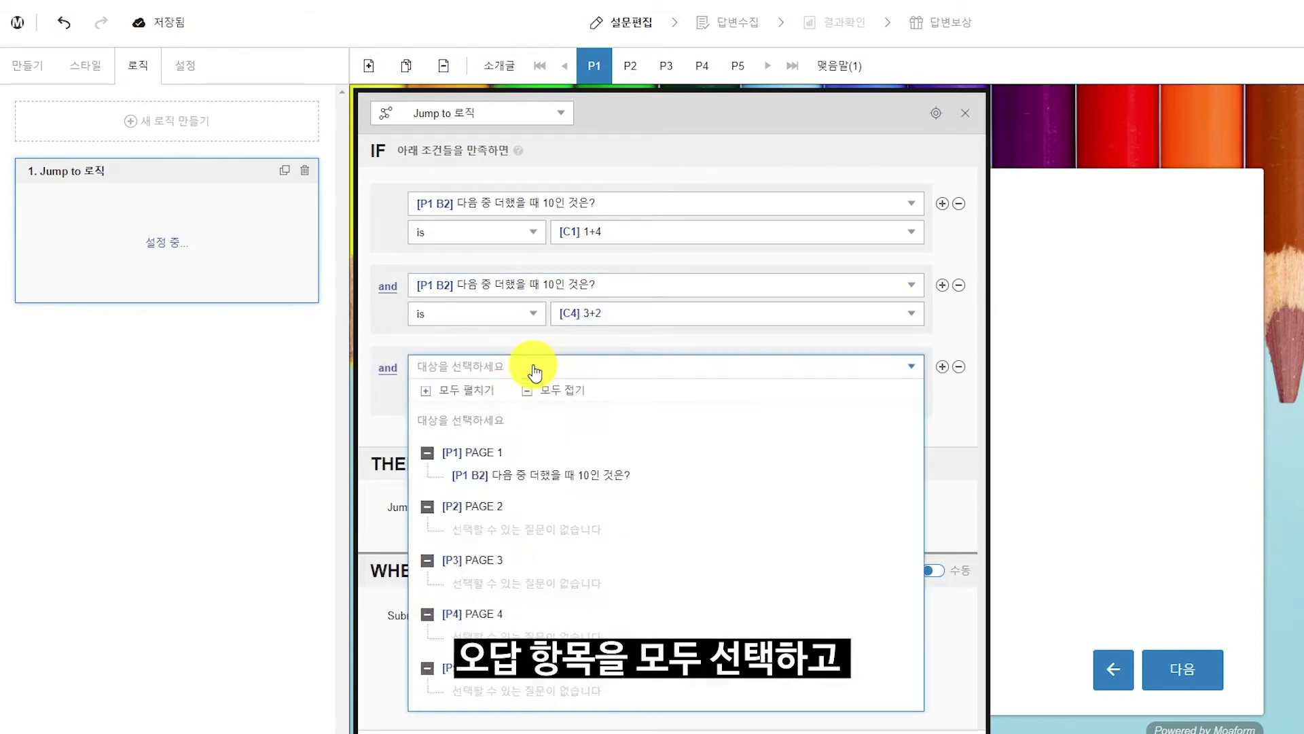
pyautogui.click(540, 474)
pyautogui.click(495, 396)
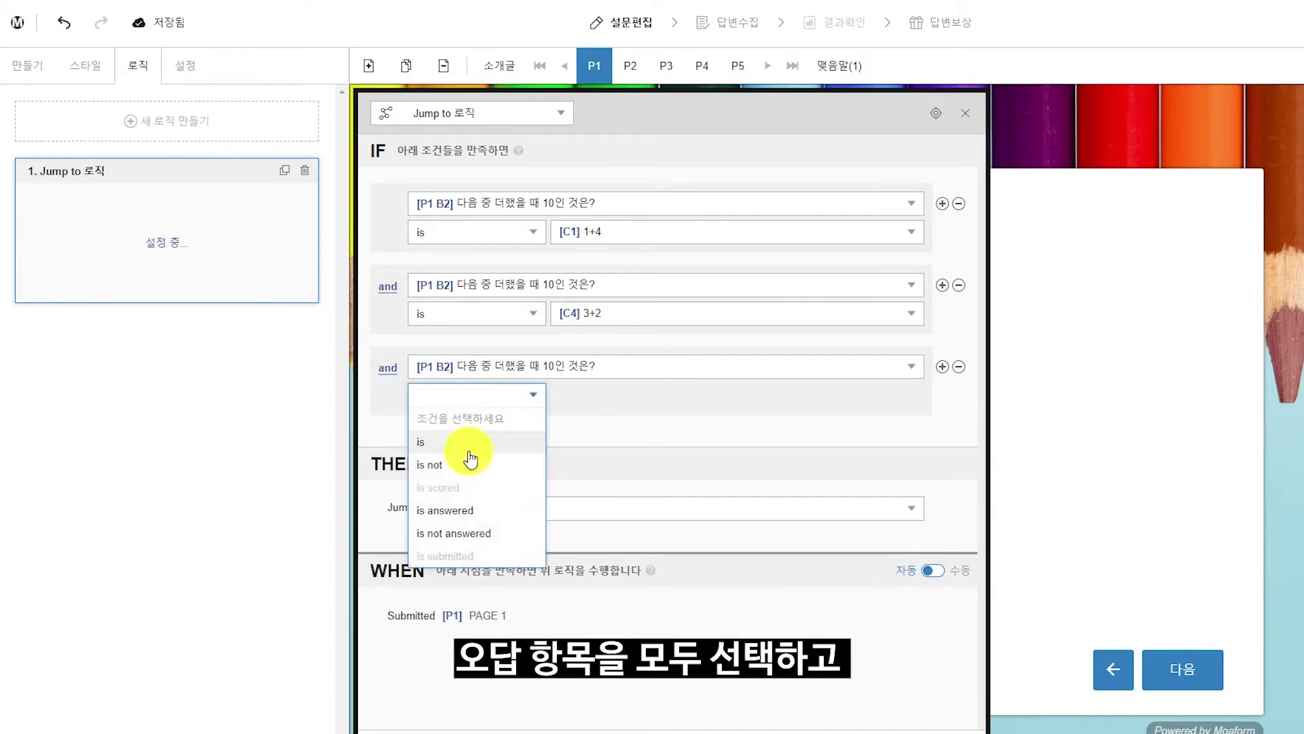
pyautogui.click(468, 441)
pyautogui.click(601, 414)
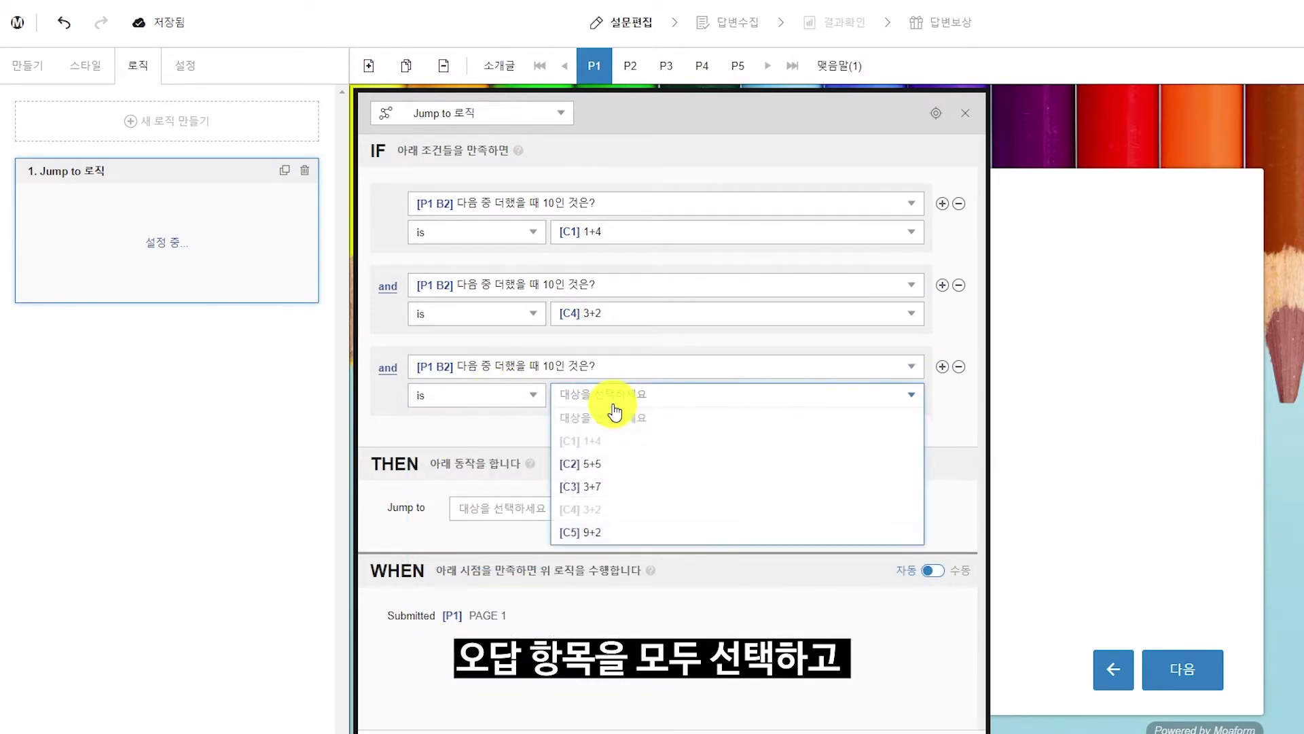
pyautogui.click(661, 539)
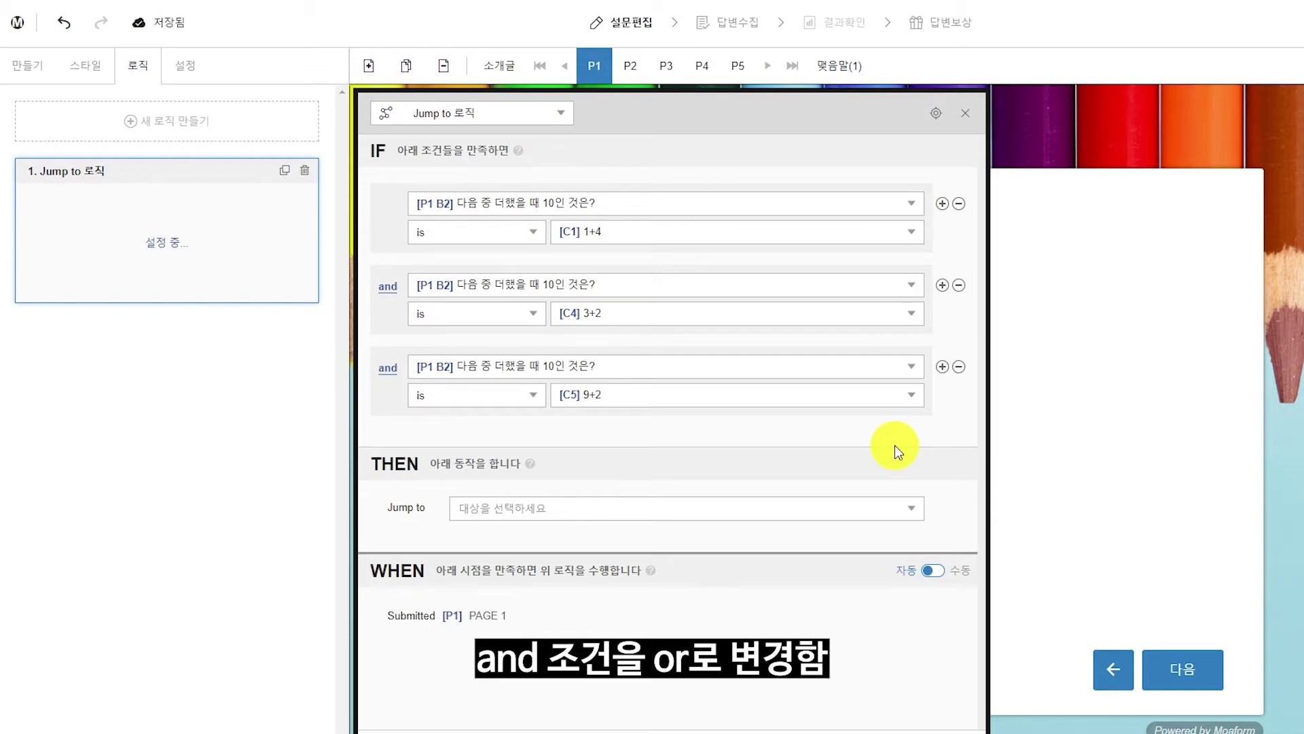
# - Join the three conditions with or, set the rule to jump to PAGE 1, and close the rule editor
pyautogui.click(388, 288)
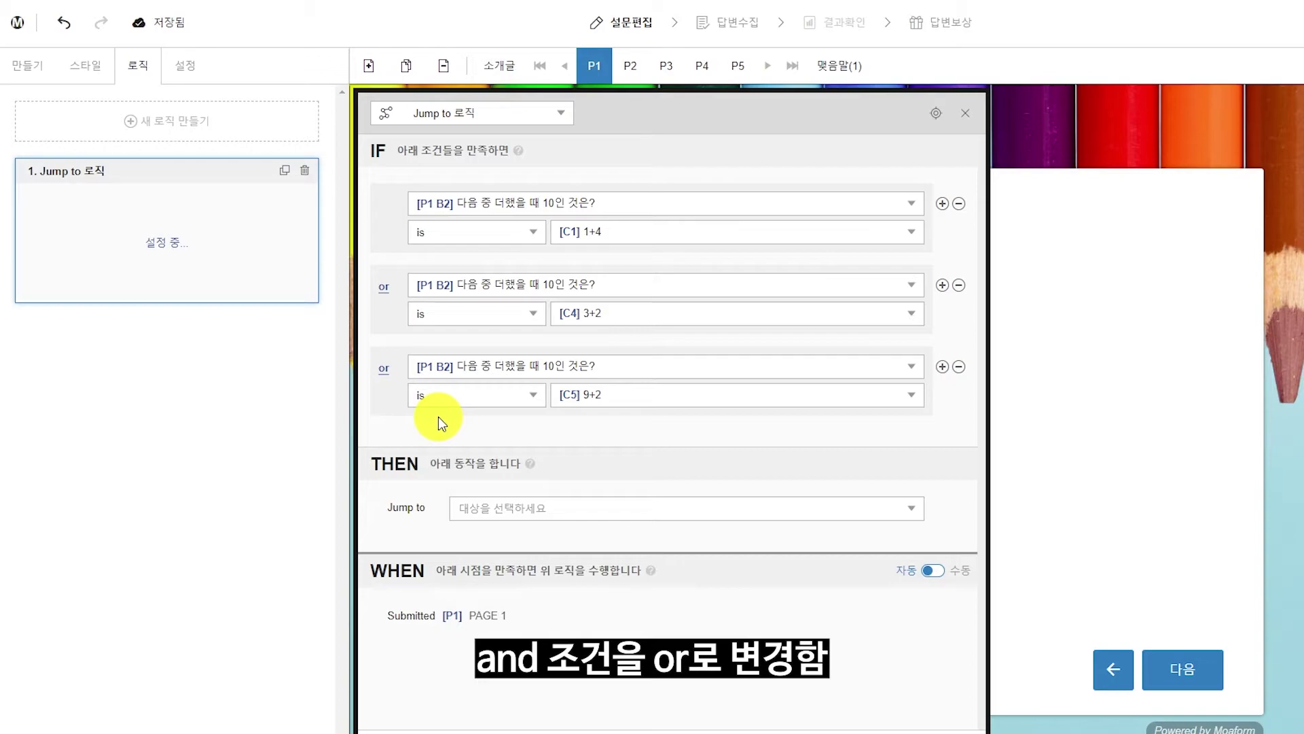
pyautogui.click(382, 290)
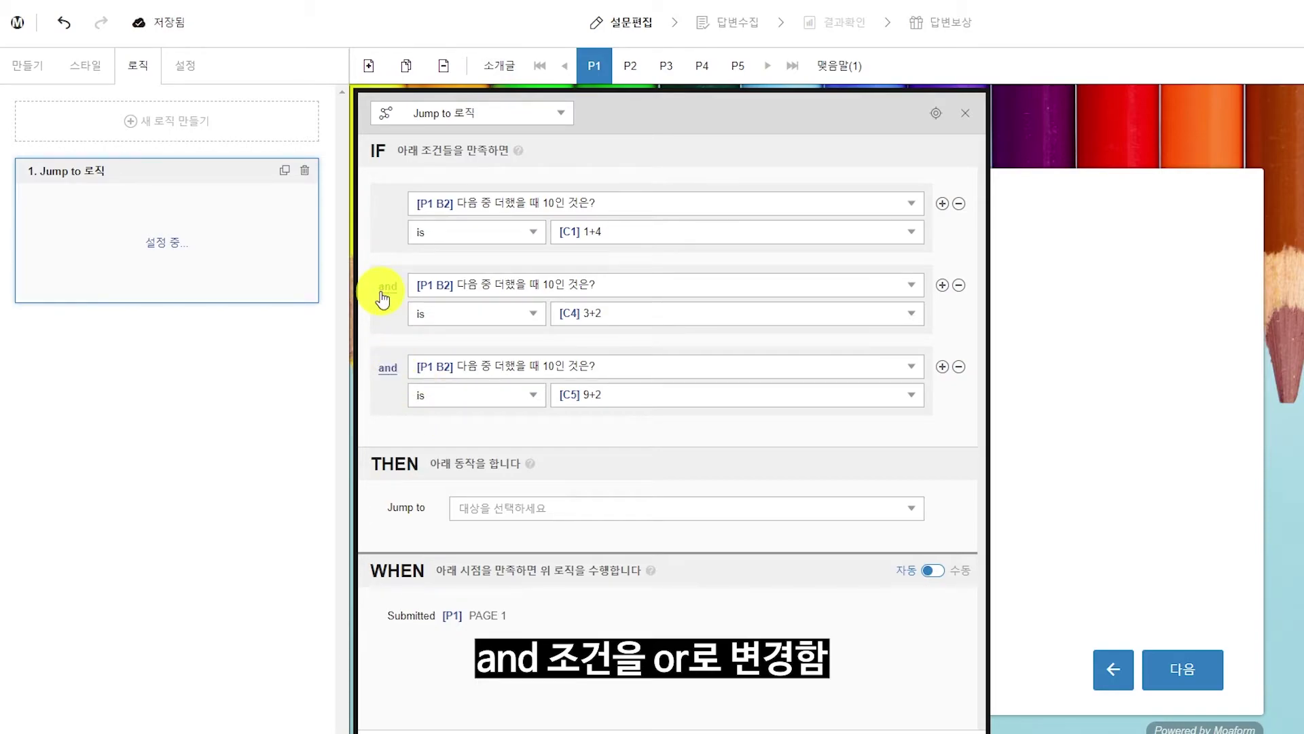
pyautogui.click(385, 294)
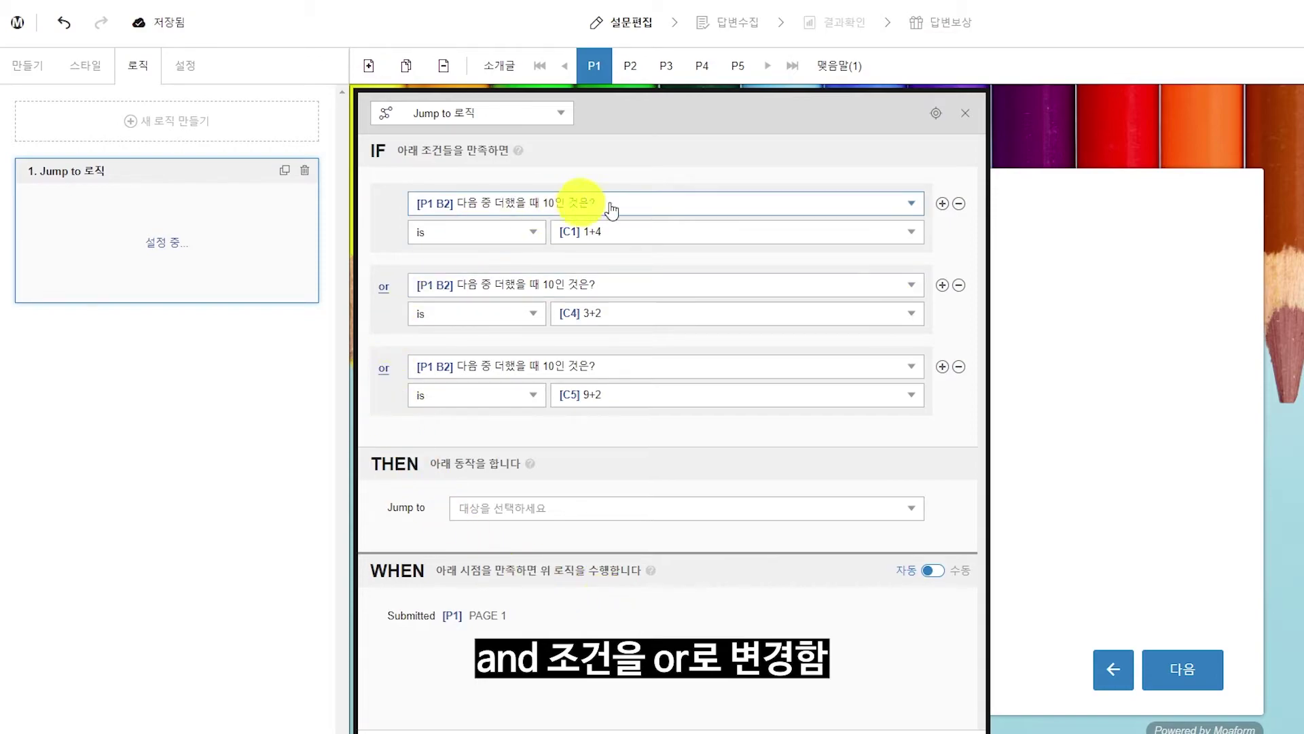
pyautogui.click(711, 522)
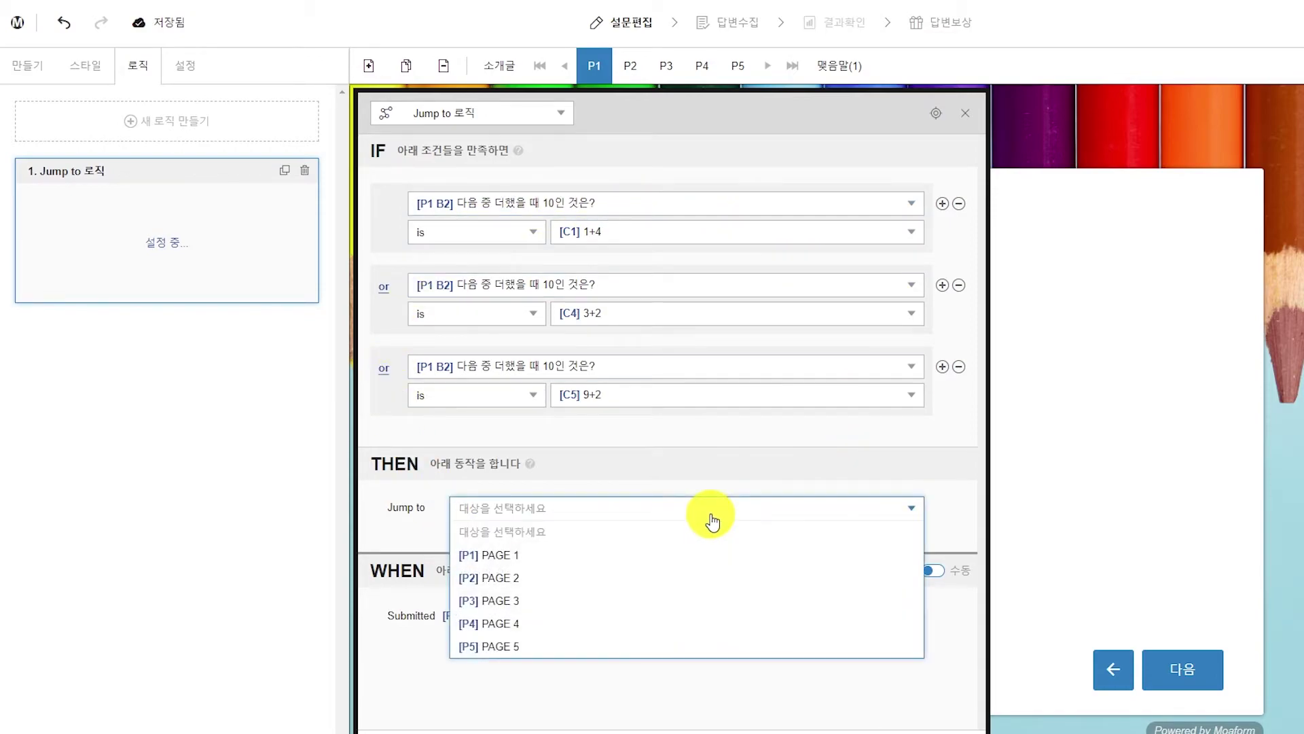
pyautogui.click(629, 552)
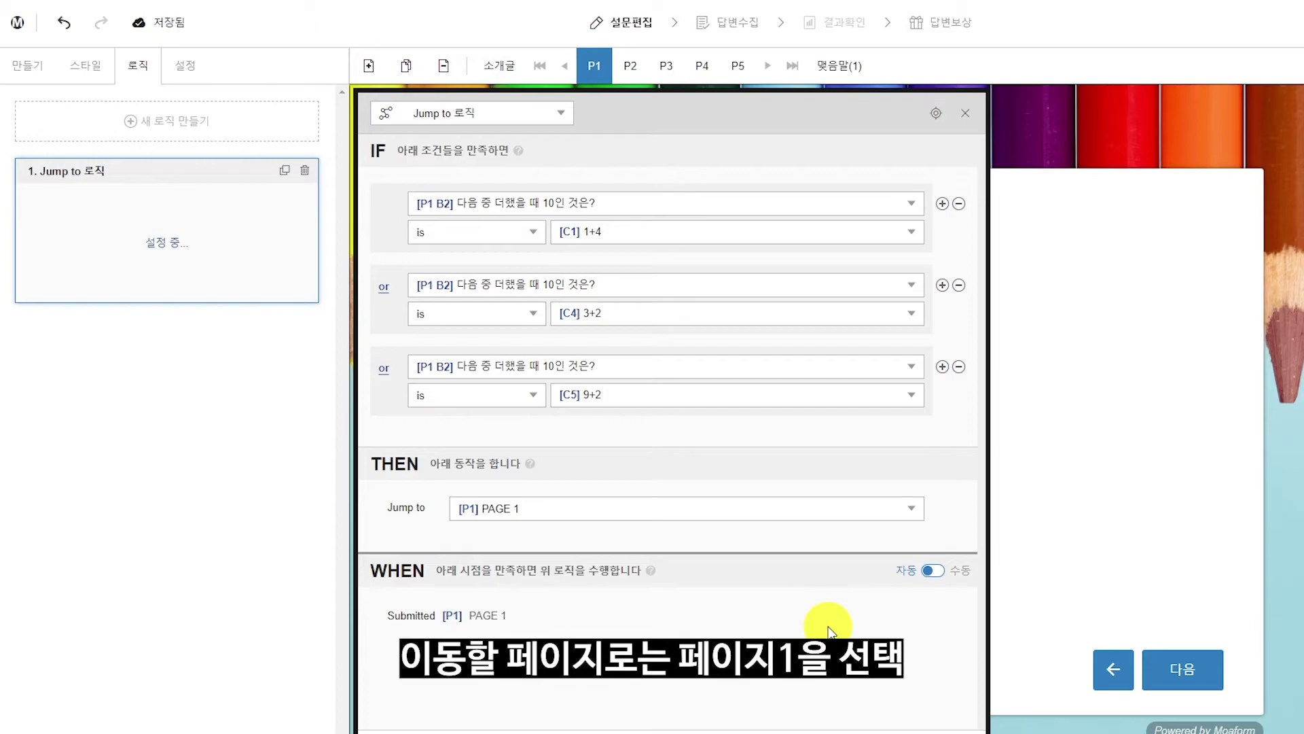
pyautogui.click(1281, 539)
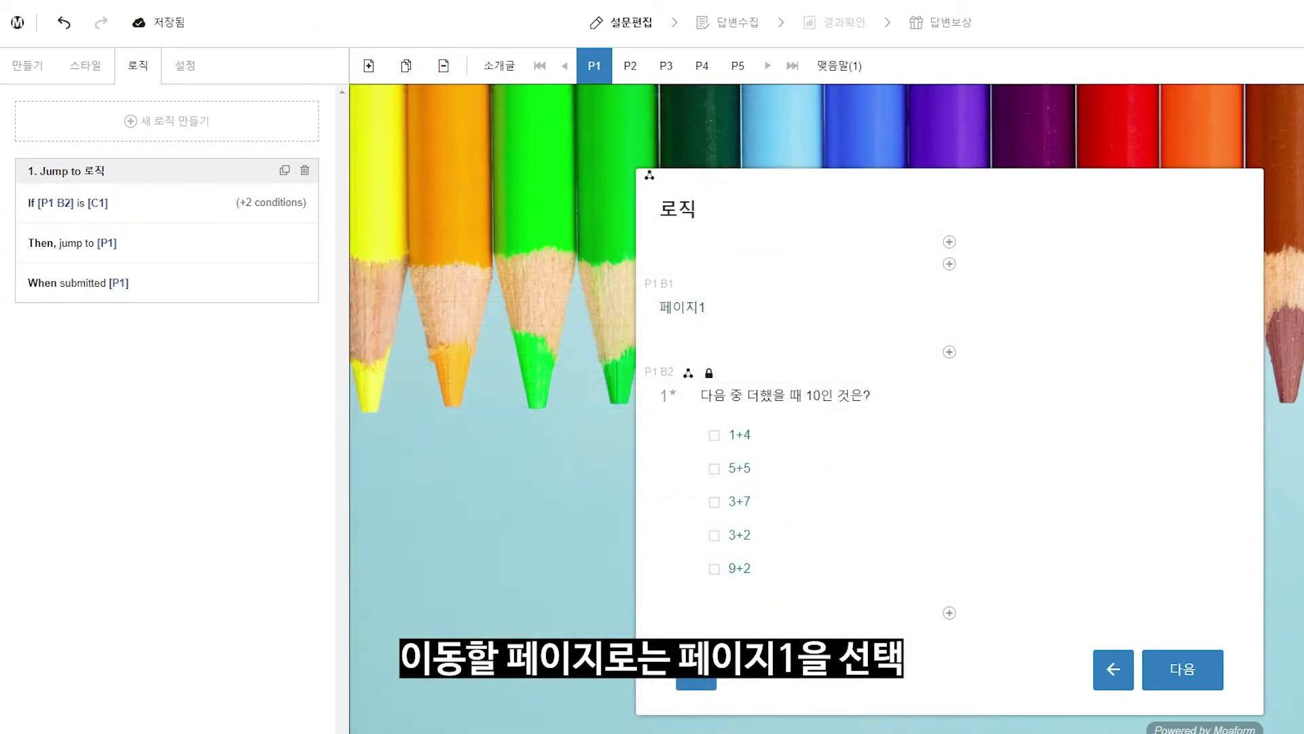
# - Create another Jump to 로직 rule with the condition that question [P1 B2] is 5+5
pyautogui.click(216, 129)
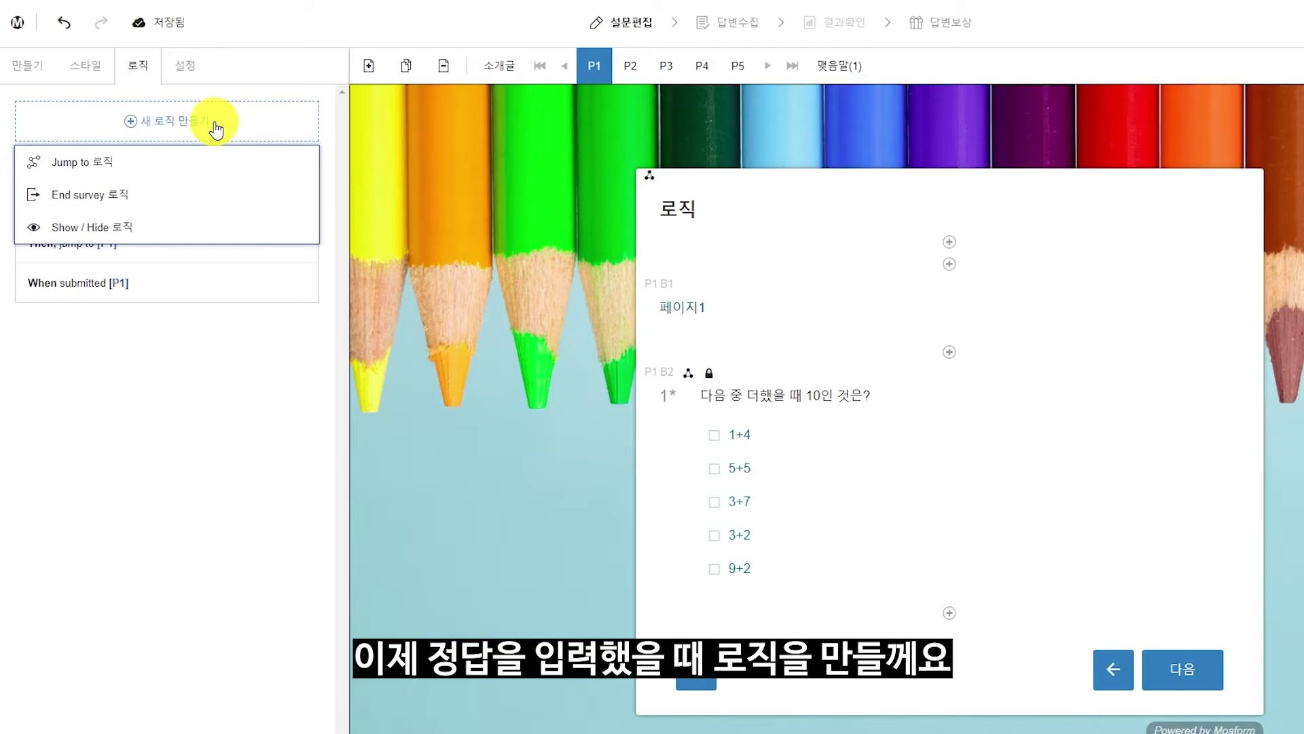
pyautogui.click(163, 178)
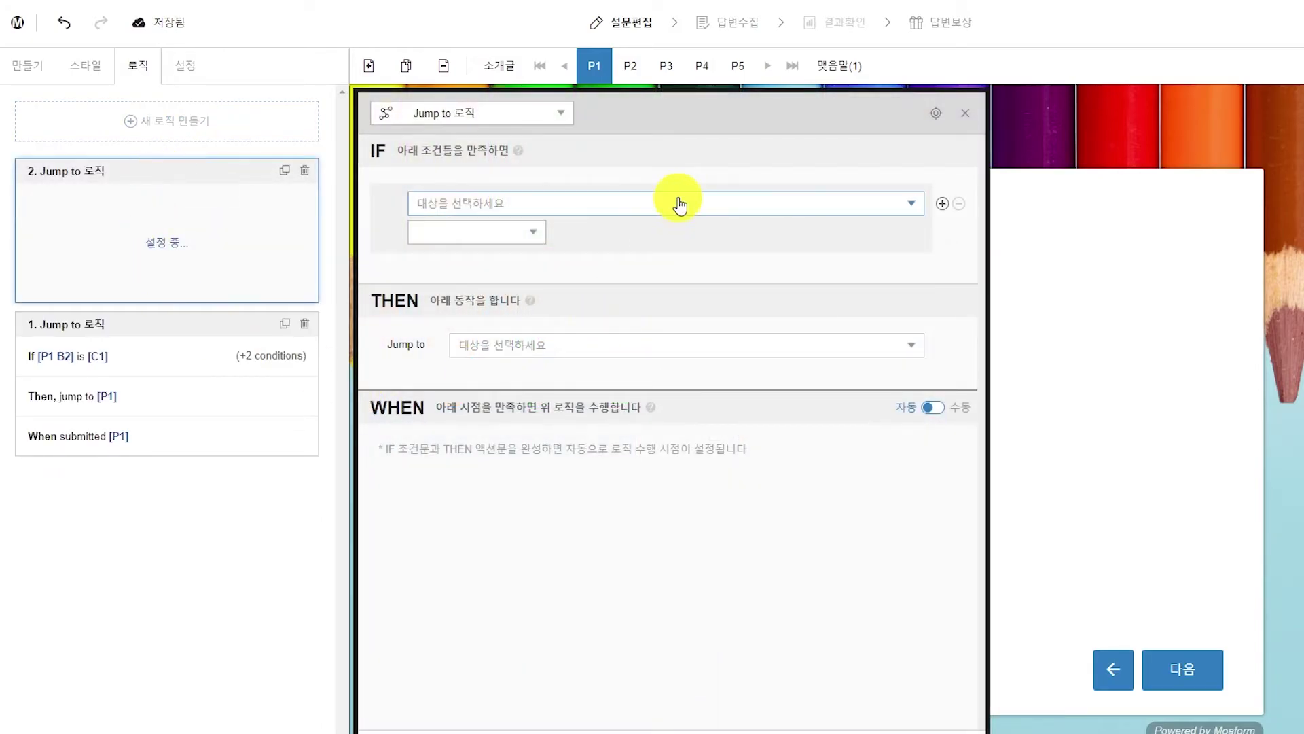
pyautogui.click(679, 204)
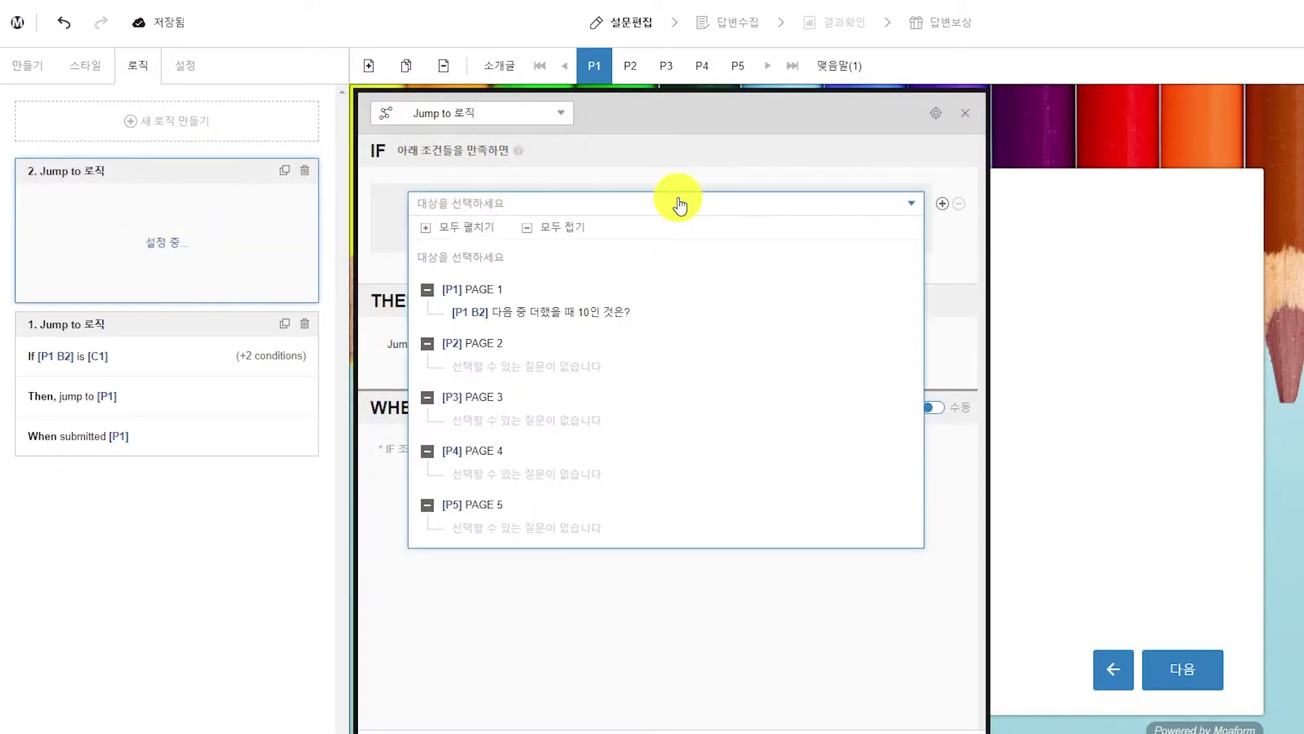
pyautogui.click(618, 310)
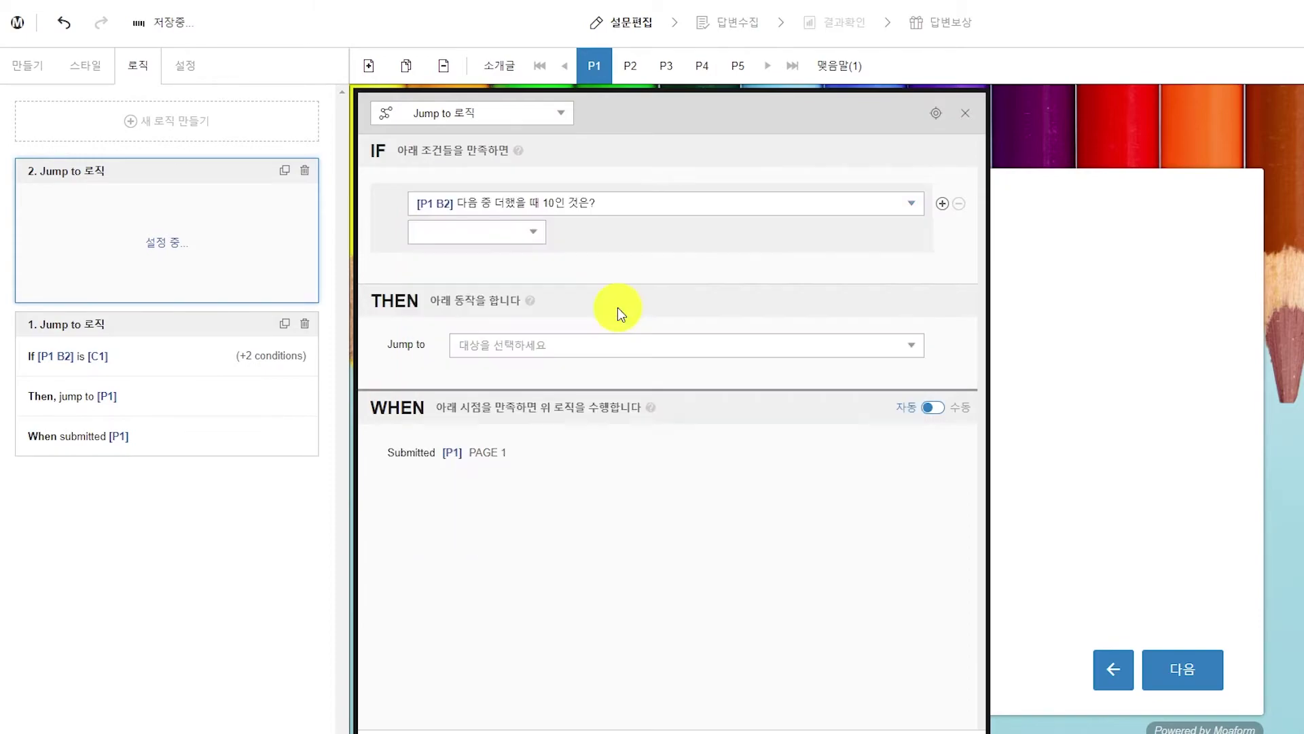
pyautogui.click(541, 233)
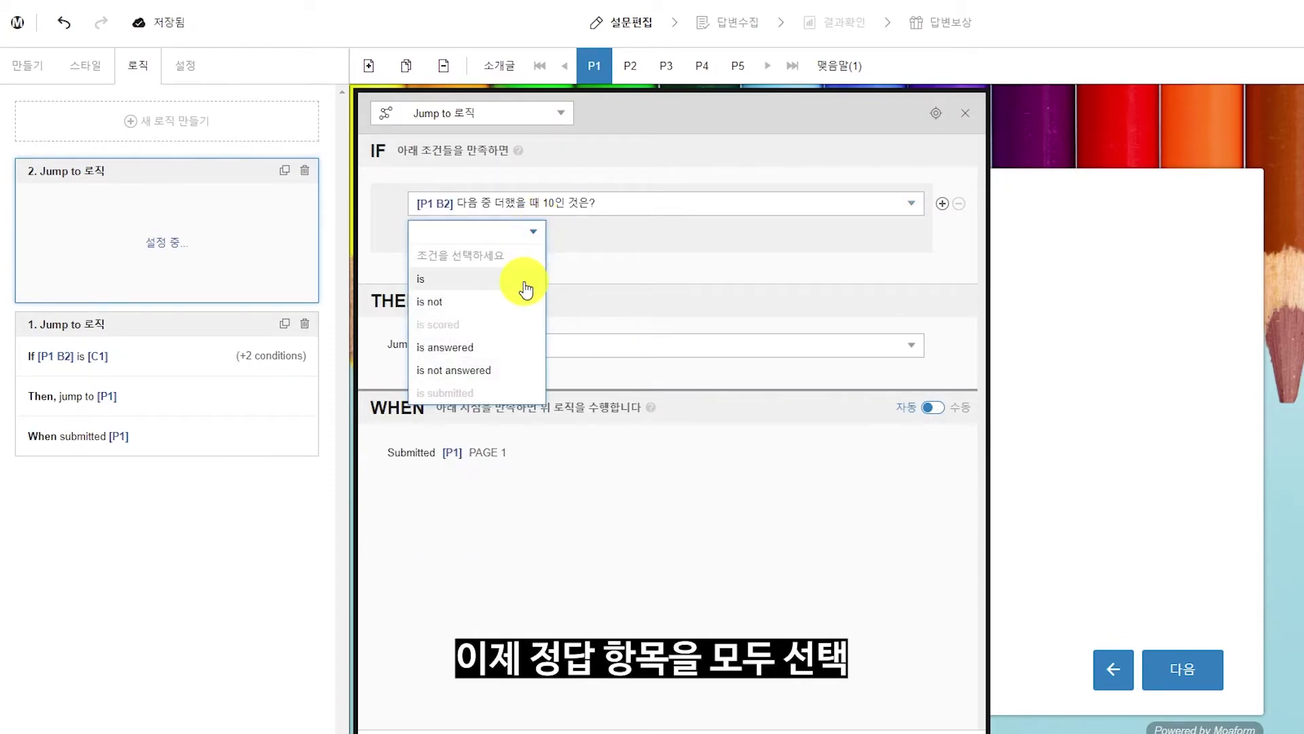
pyautogui.click(523, 279)
pyautogui.click(645, 231)
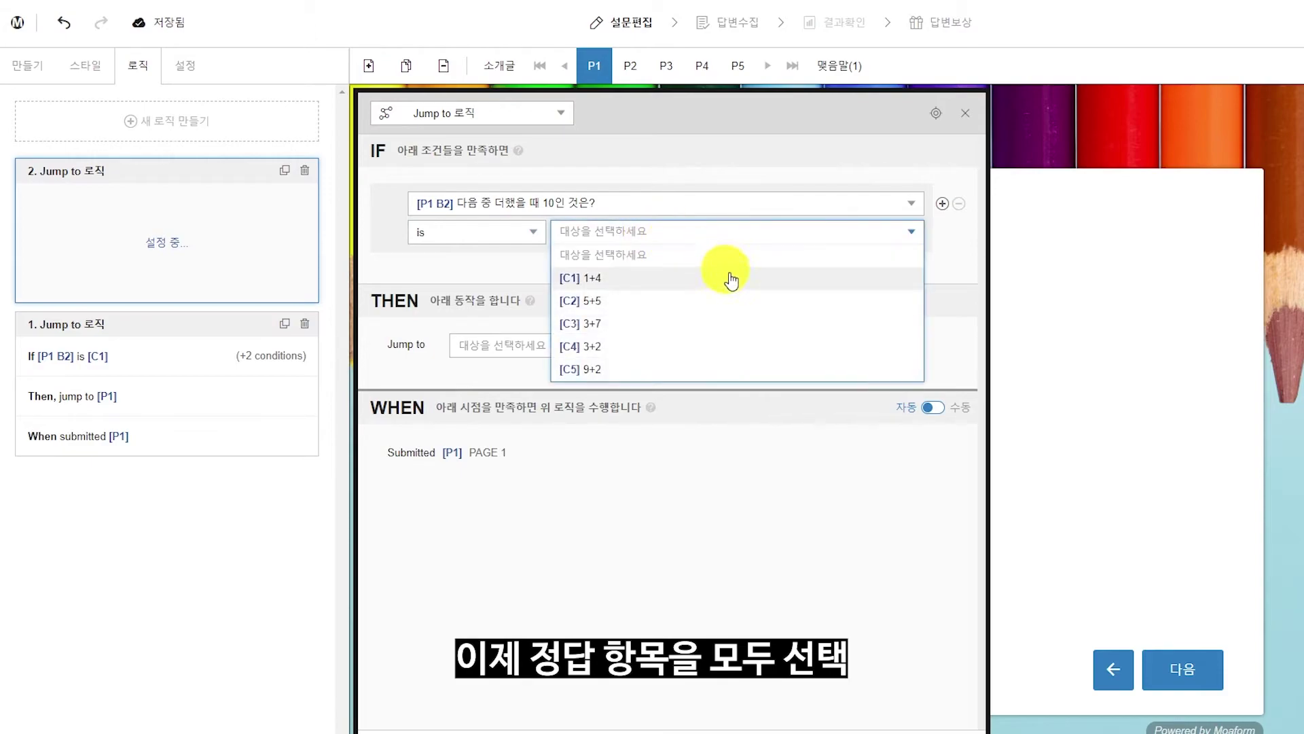
pyautogui.click(719, 305)
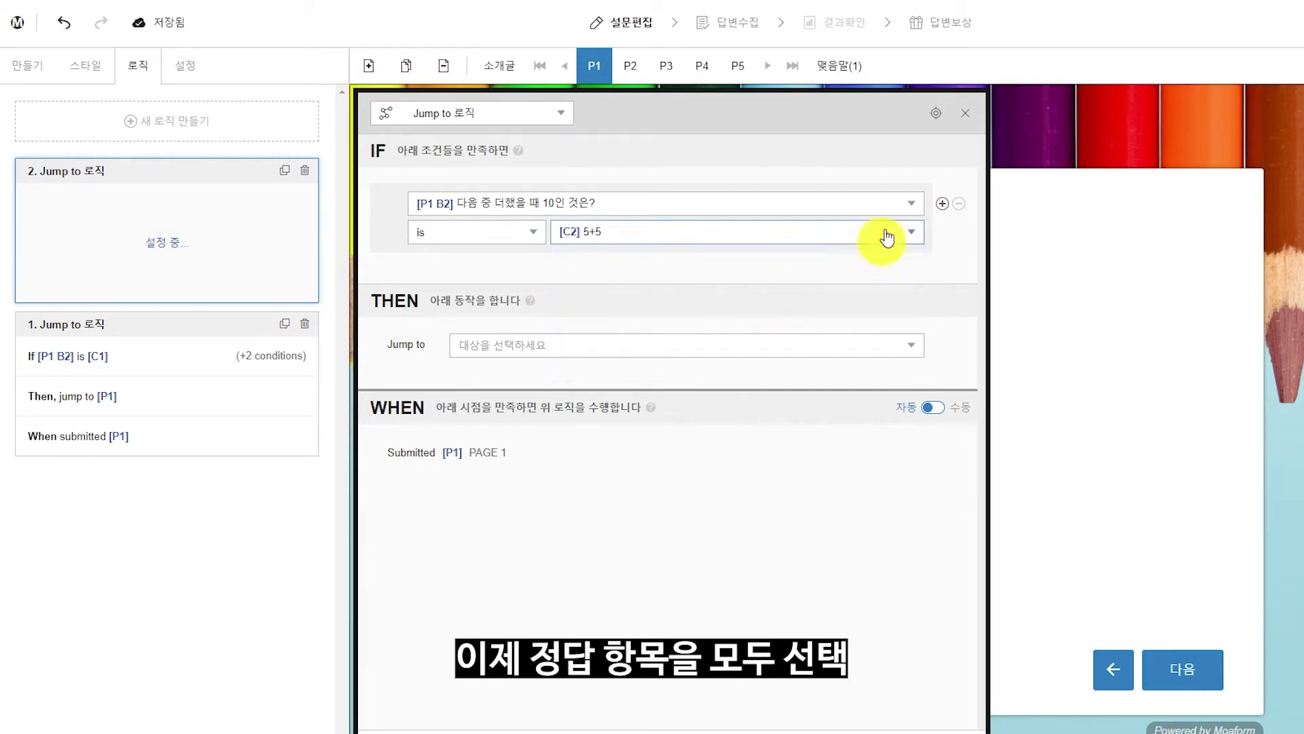
# - Add an and condition to the second rule: question [P1 B2] is 3+7
pyautogui.click(942, 203)
pyautogui.click(503, 285)
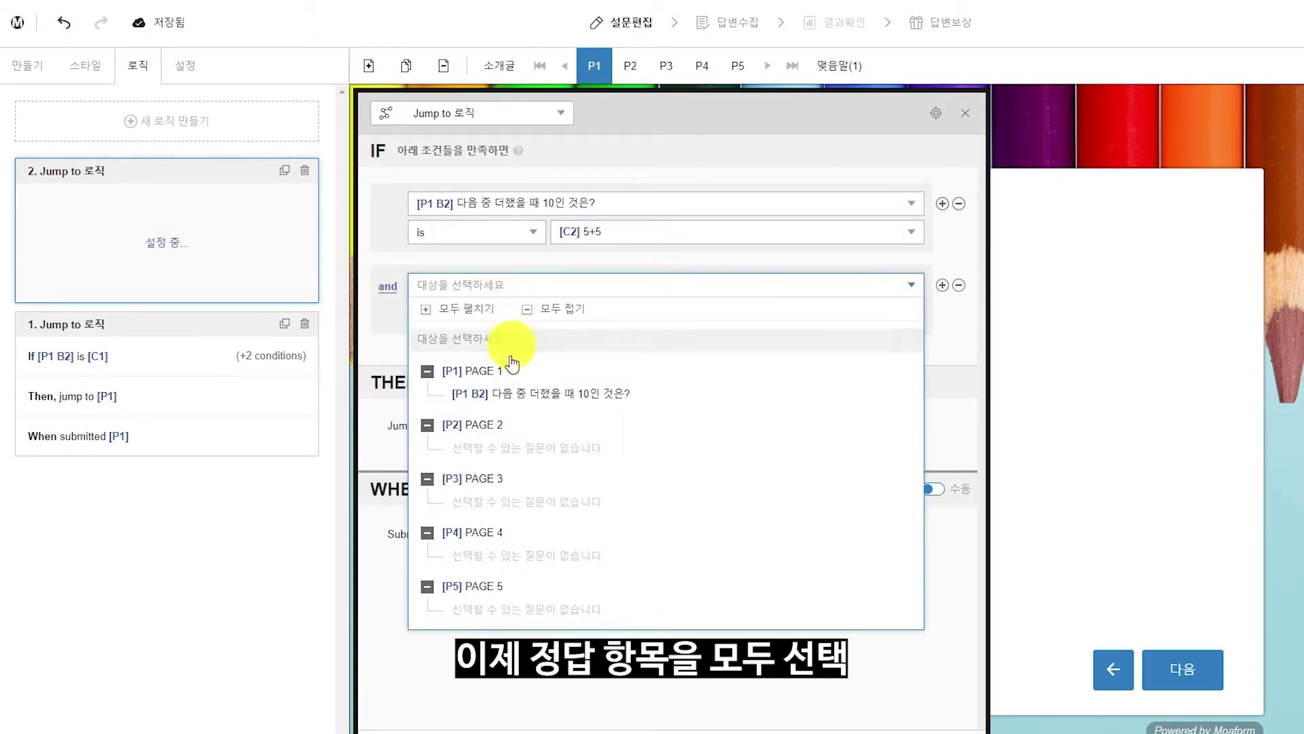
pyautogui.click(501, 392)
pyautogui.click(484, 314)
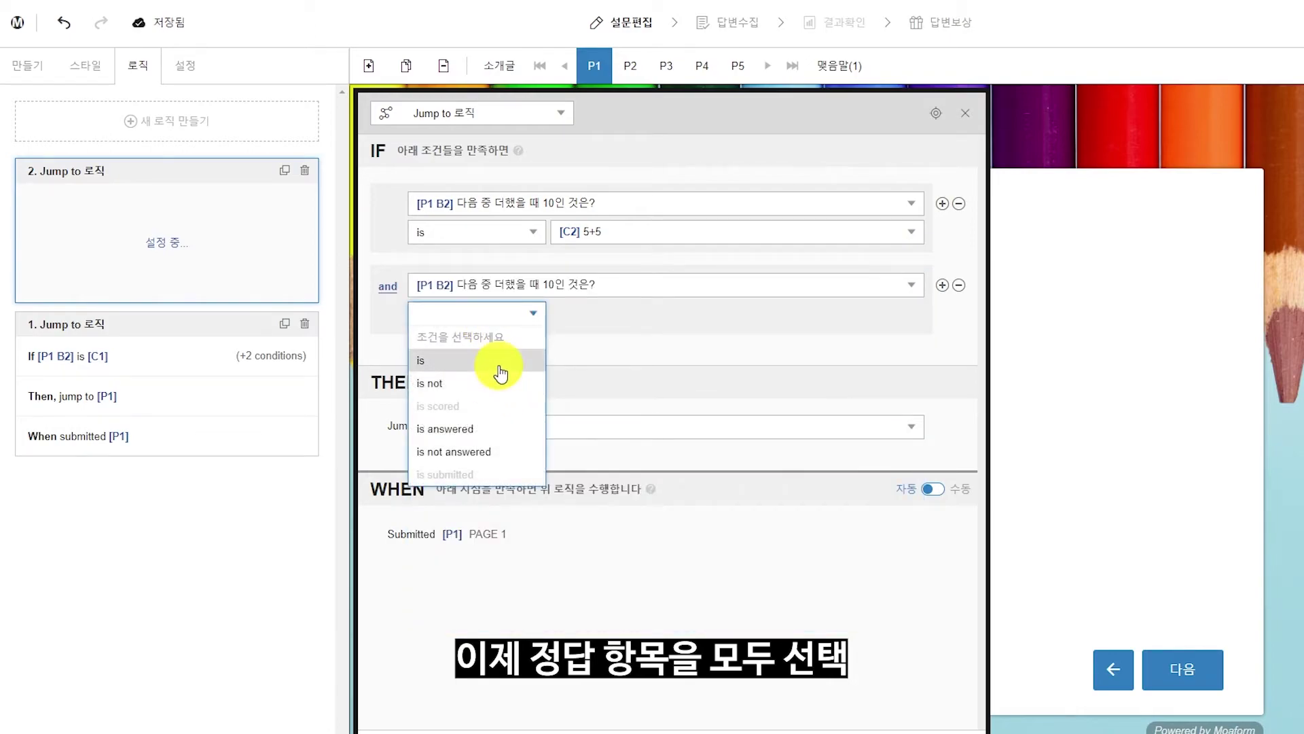
pyautogui.click(499, 359)
pyautogui.click(662, 318)
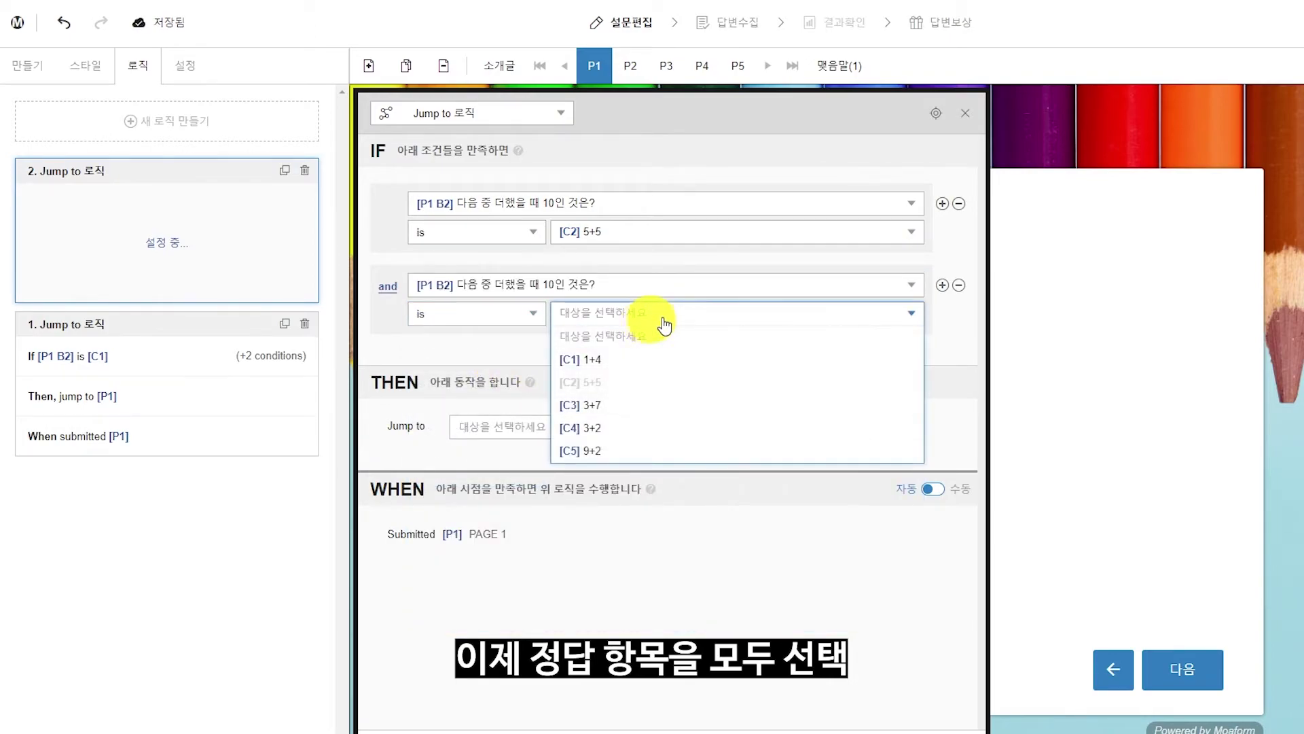
pyautogui.click(690, 407)
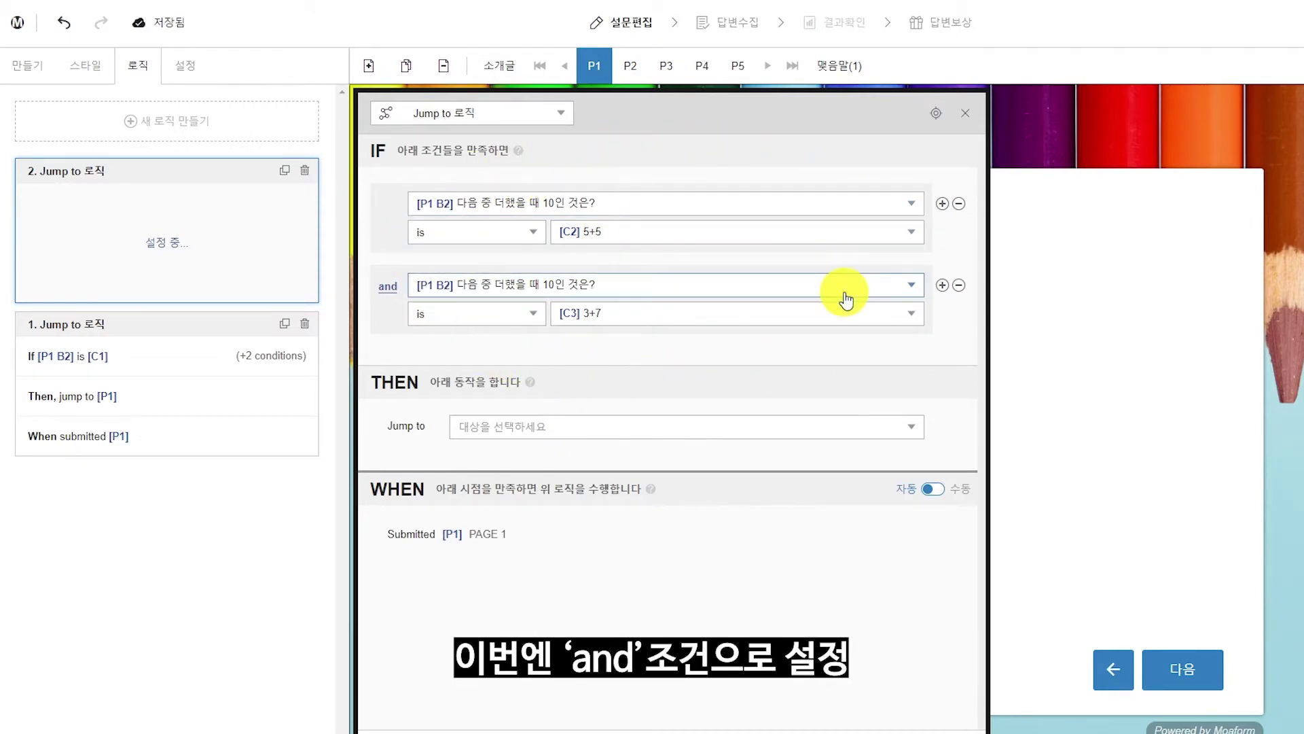
# - Set the second rule to jump to PAGE 2 and close the rule editor
pyautogui.click(578, 429)
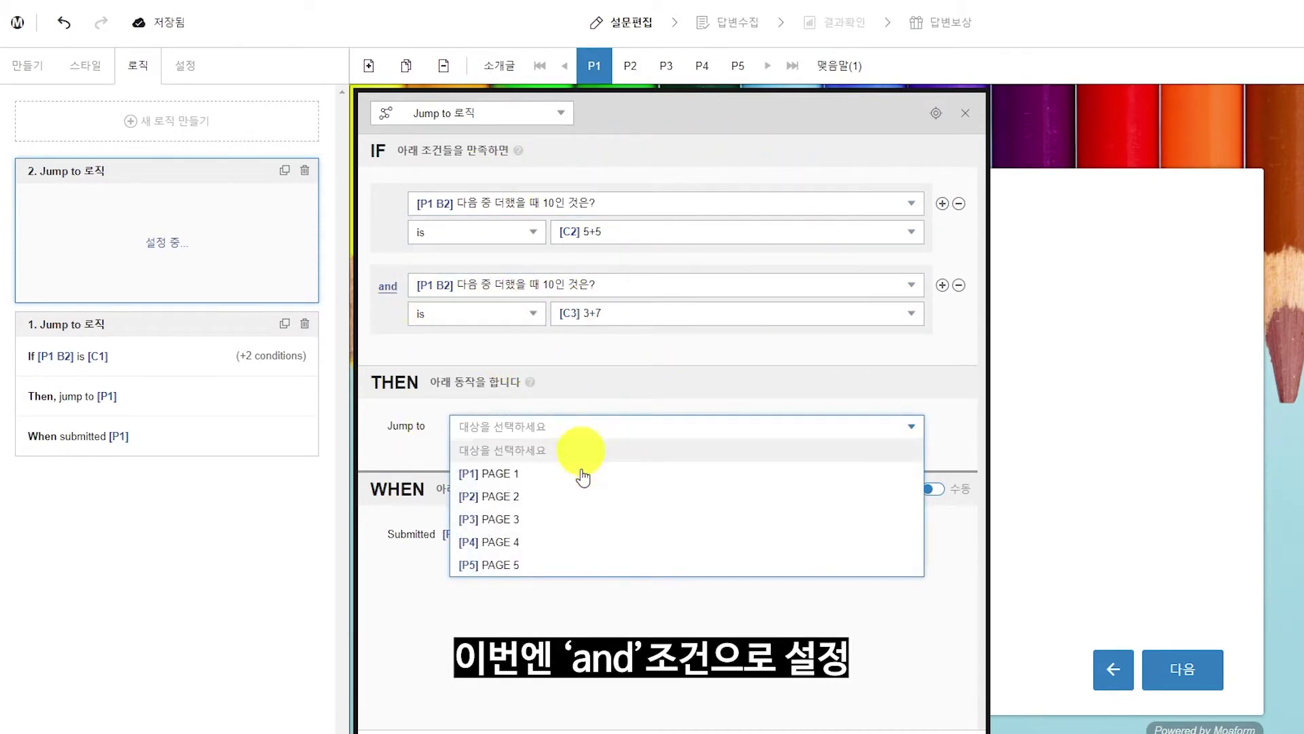
pyautogui.click(579, 502)
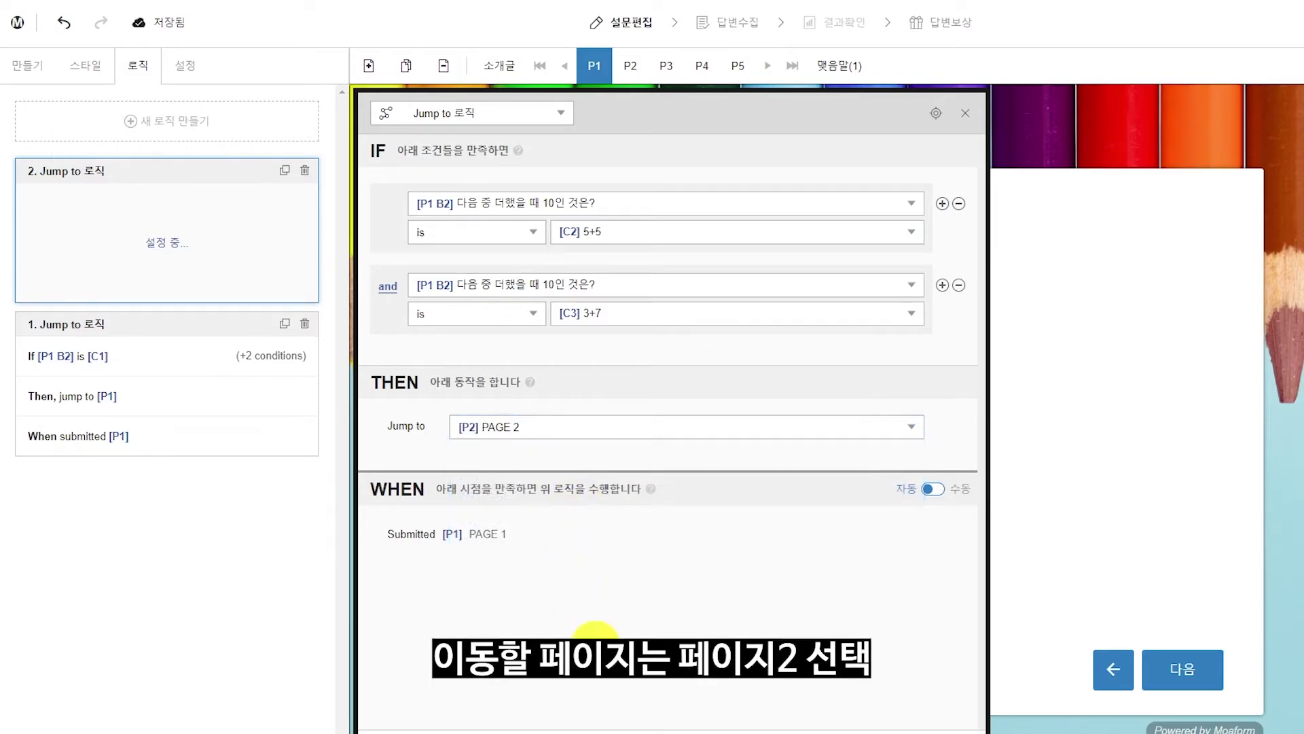
pyautogui.click(983, 717)
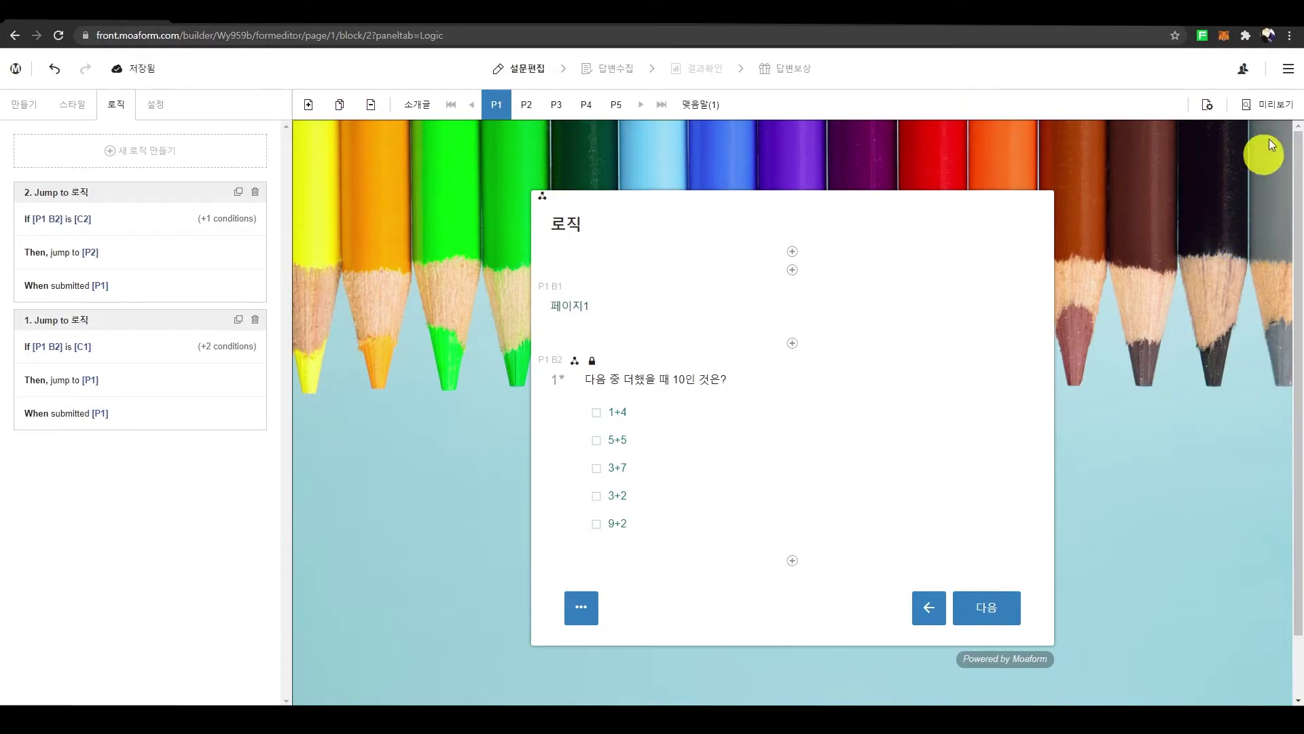
# - Preview the survey and submit page 1 with the answers 9+2 and 3+7 to test the jump rules
pyautogui.click(1275, 115)
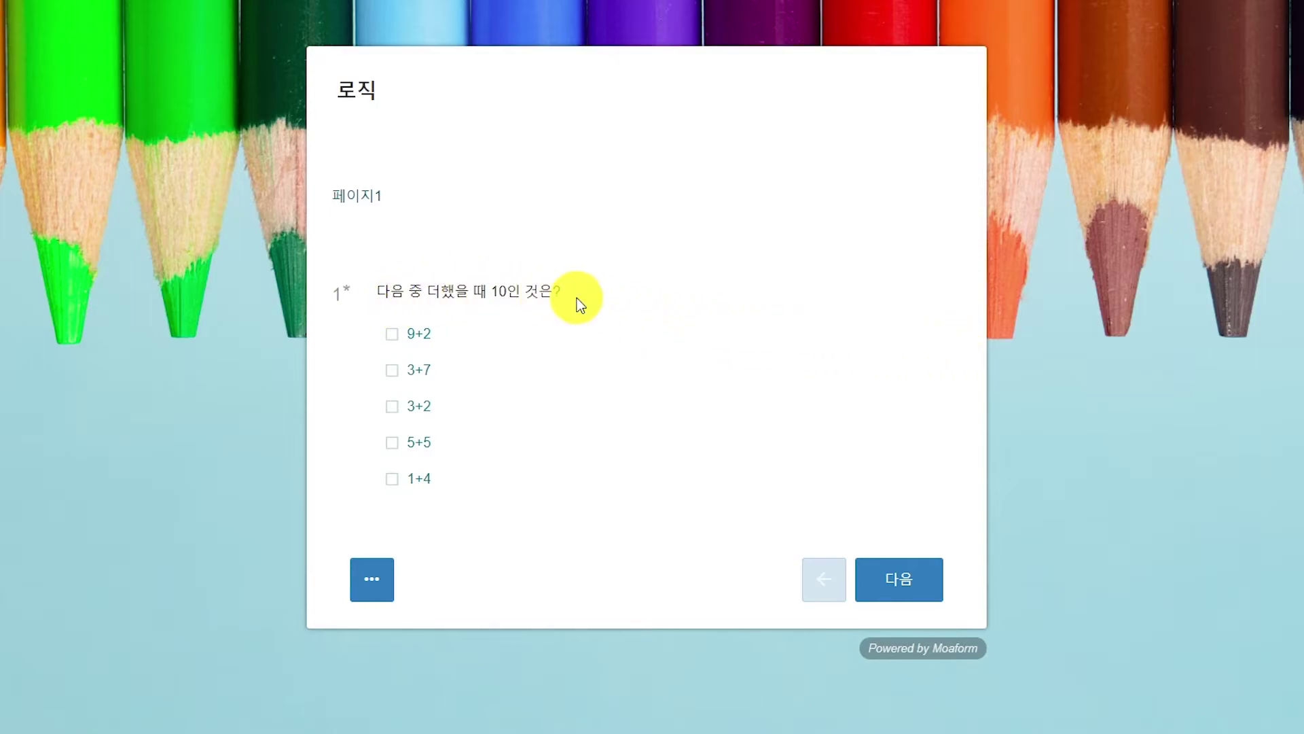
pyautogui.click(391, 340)
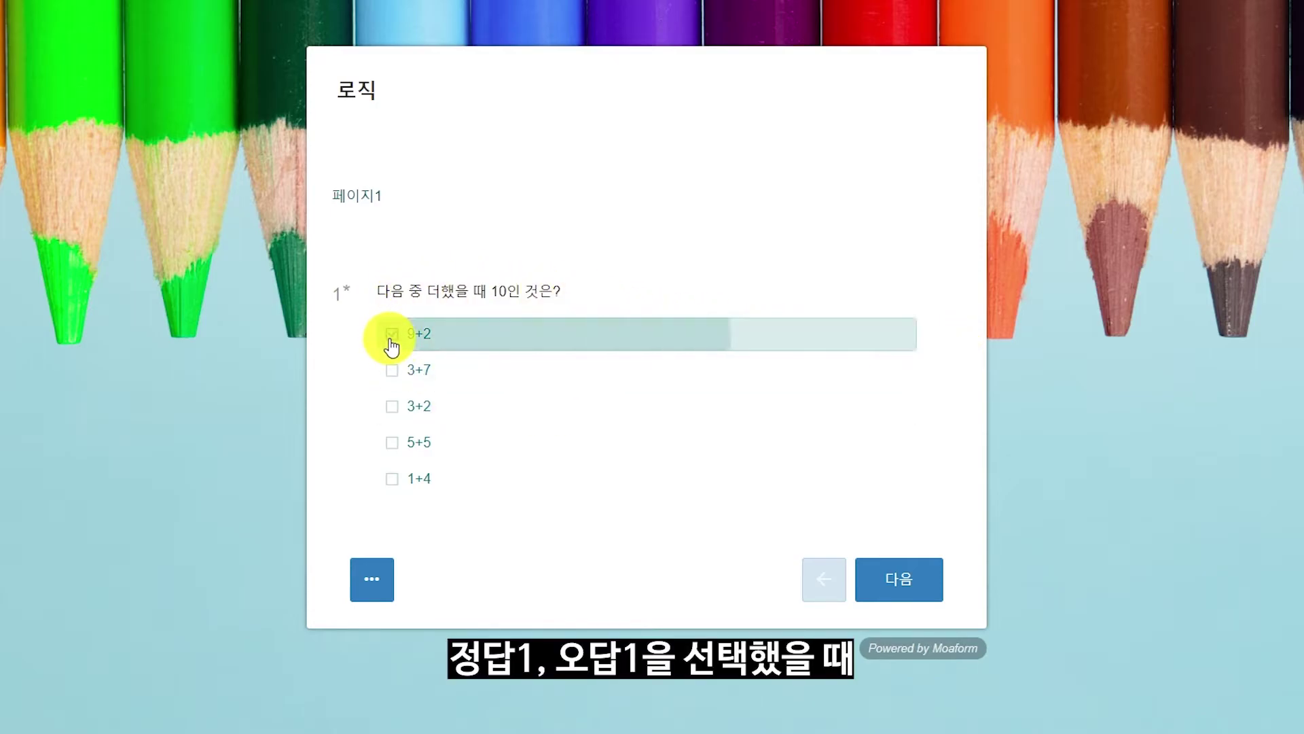
pyautogui.click(391, 373)
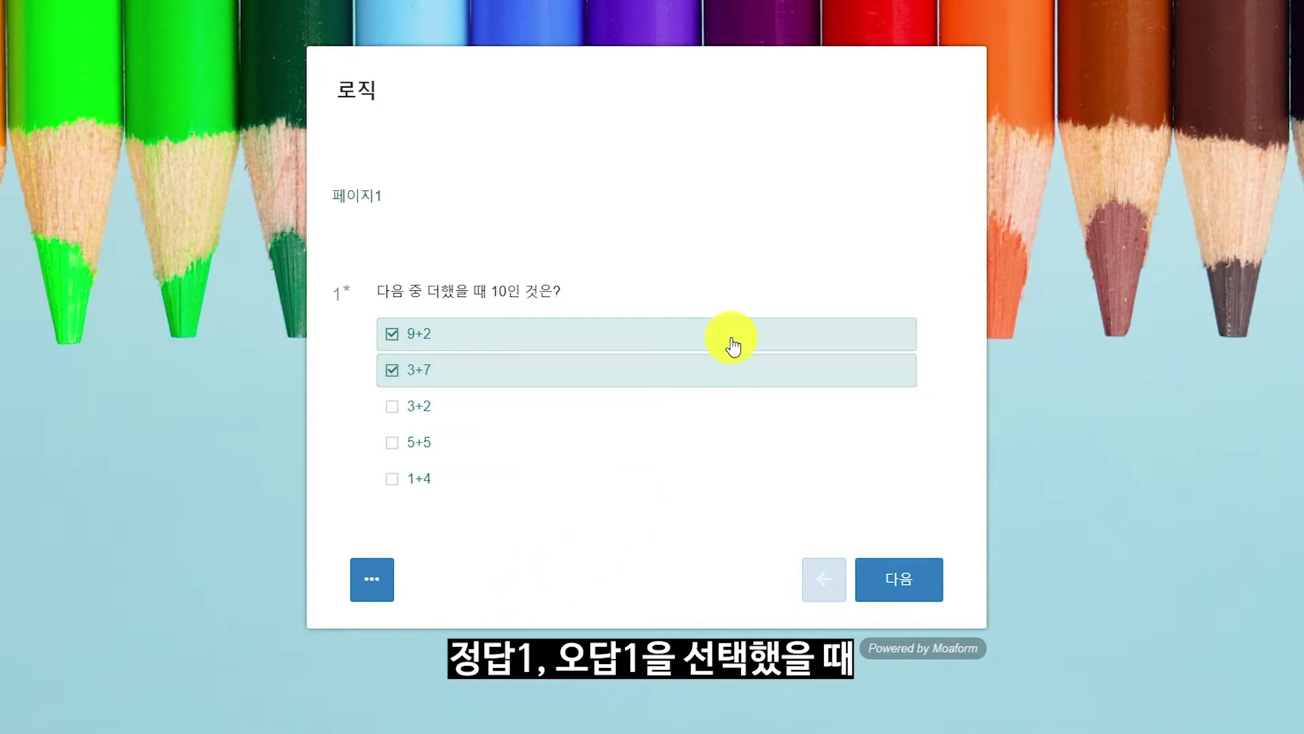
pyautogui.click(910, 596)
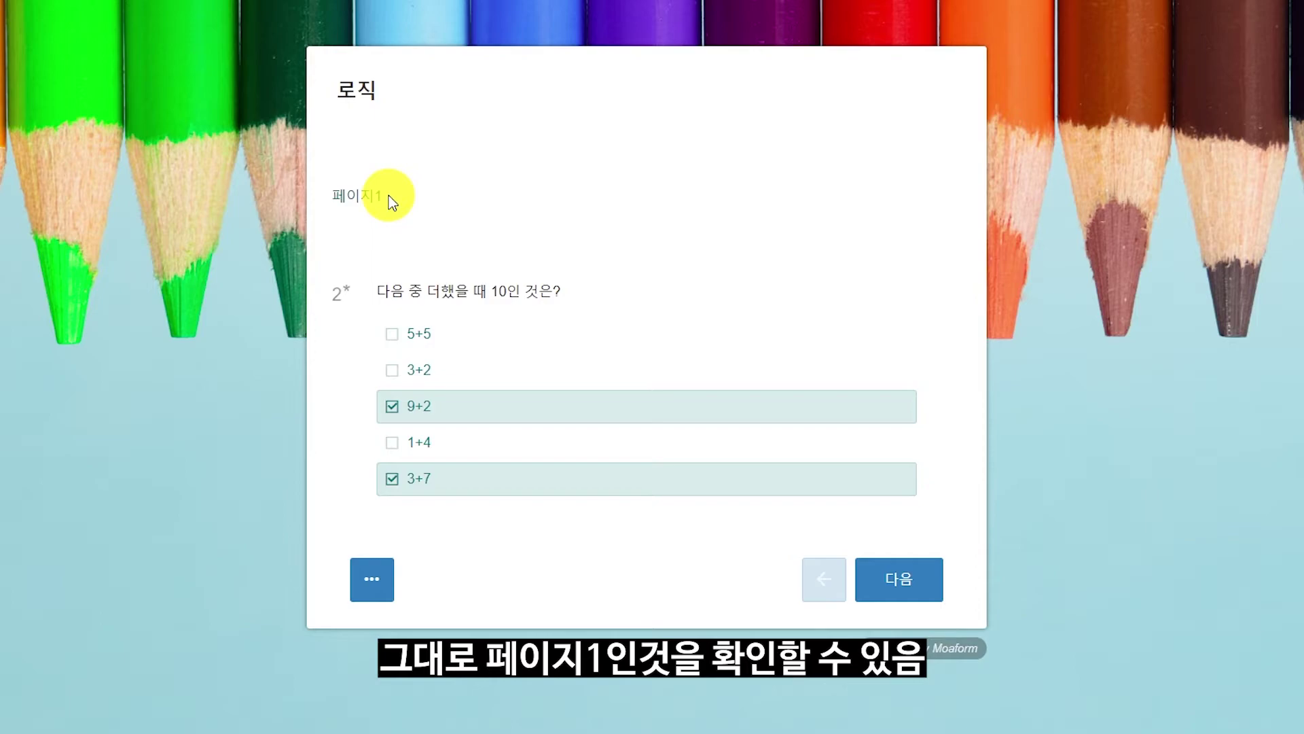
# - Clear 9+2 and 3+7 in the preview, choose only 3+2, and submit the page
pyautogui.click(392, 406)
pyautogui.click(389, 481)
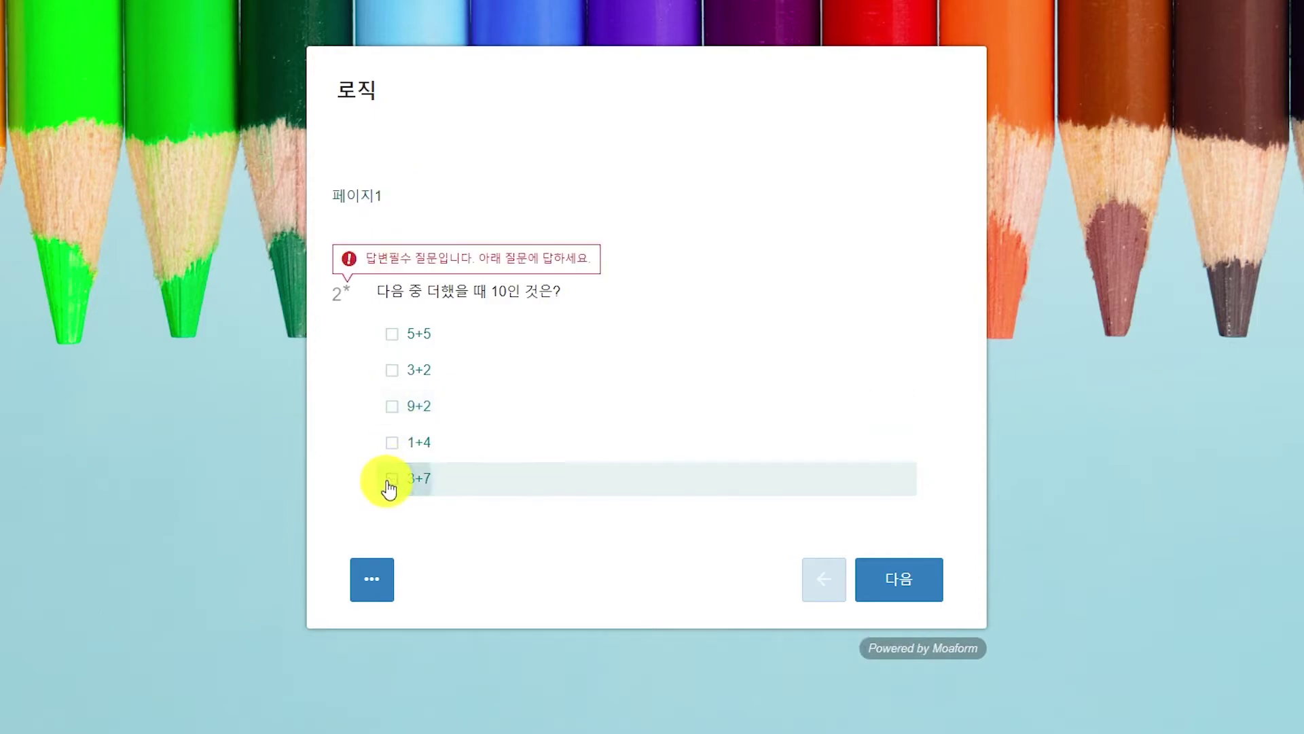
pyautogui.click(392, 371)
pyautogui.click(900, 586)
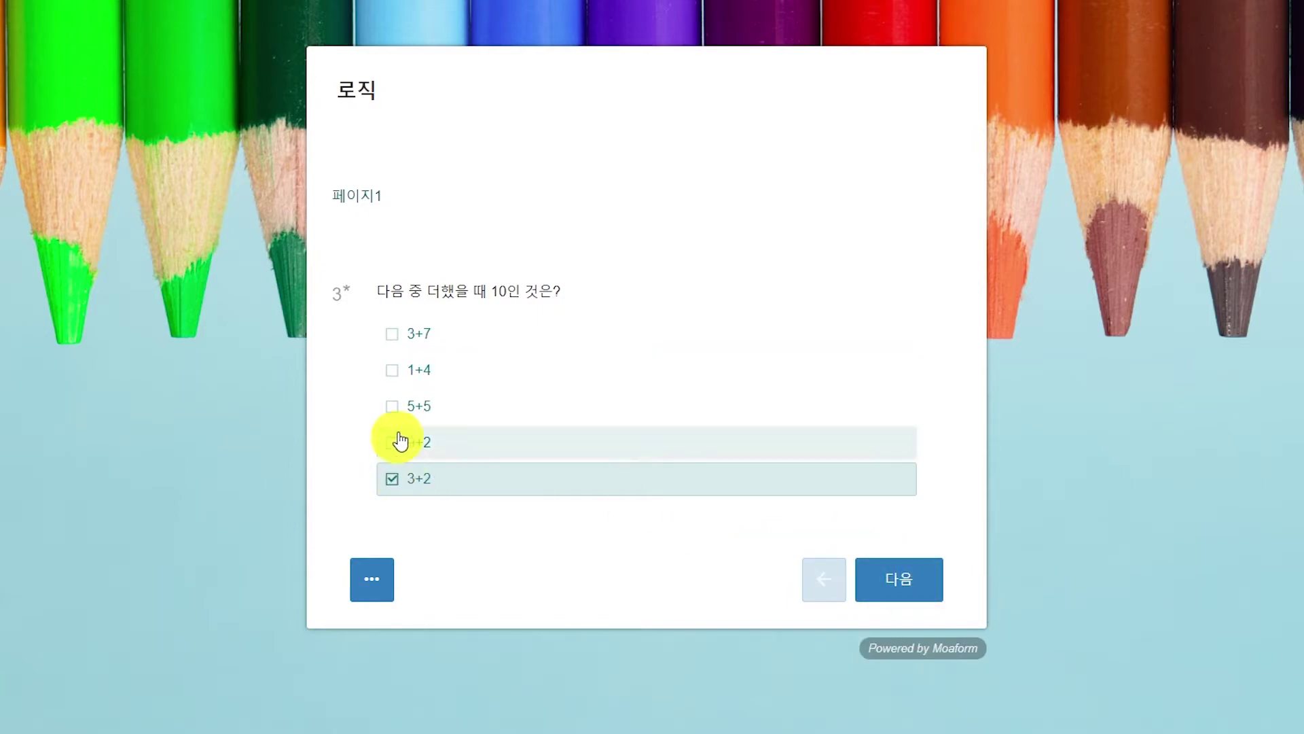
# - Change the preview answer to 3+7 and 5+5 only, and submit the page
pyautogui.click(392, 340)
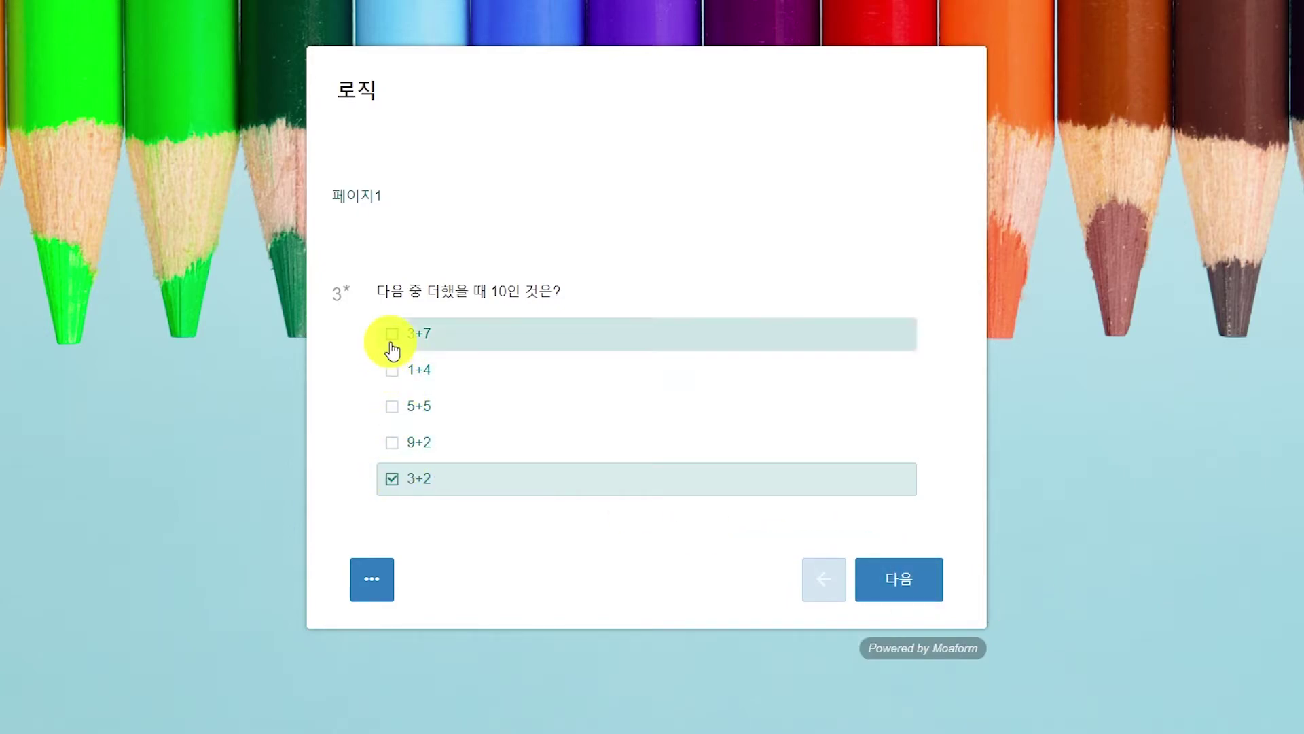
pyautogui.click(392, 408)
pyautogui.click(391, 478)
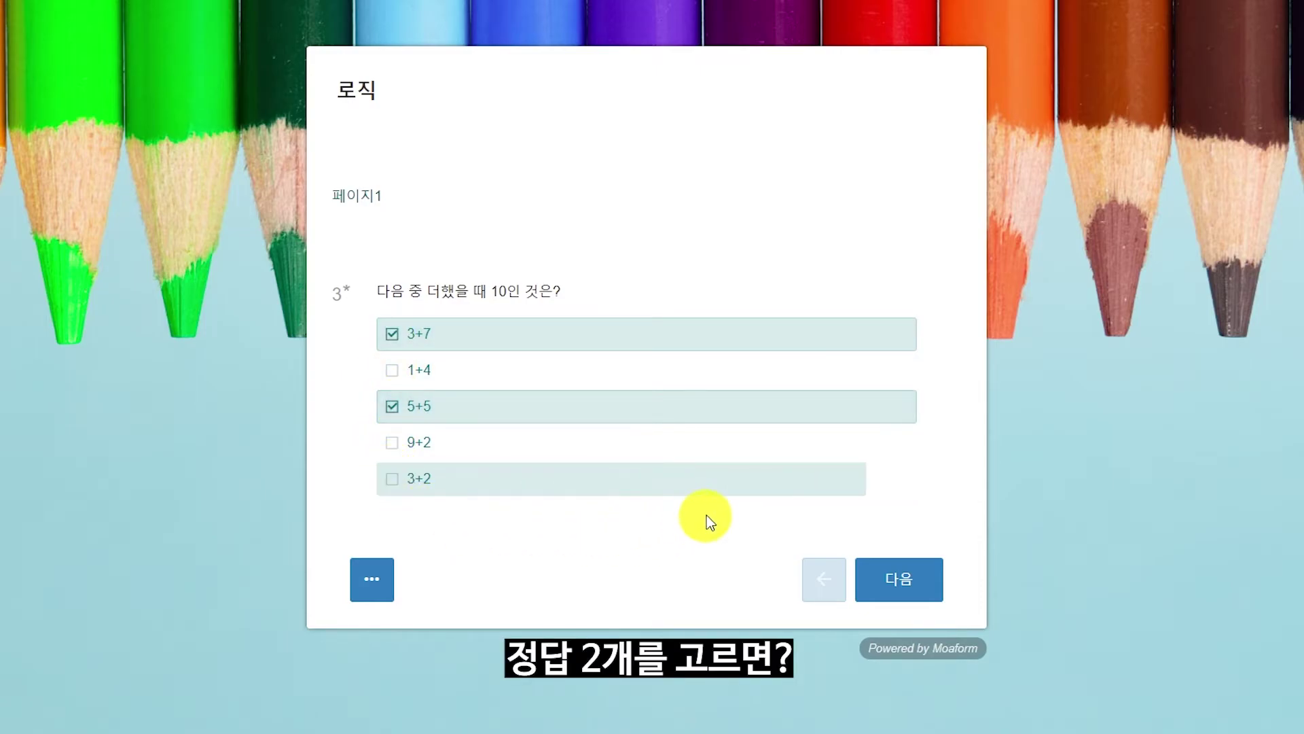
pyautogui.click(897, 579)
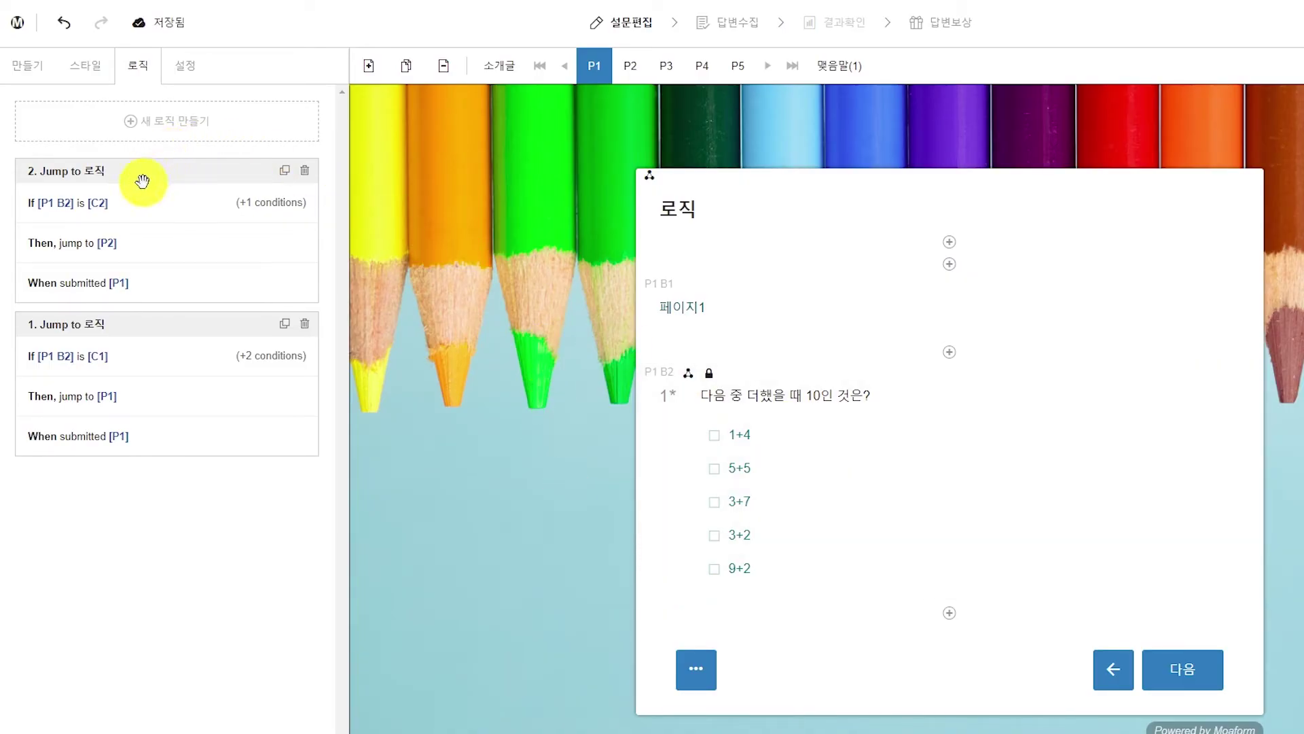
# - Review the conditions and jump target of the second Jump to 로직 rule
pyautogui.click(142, 181)
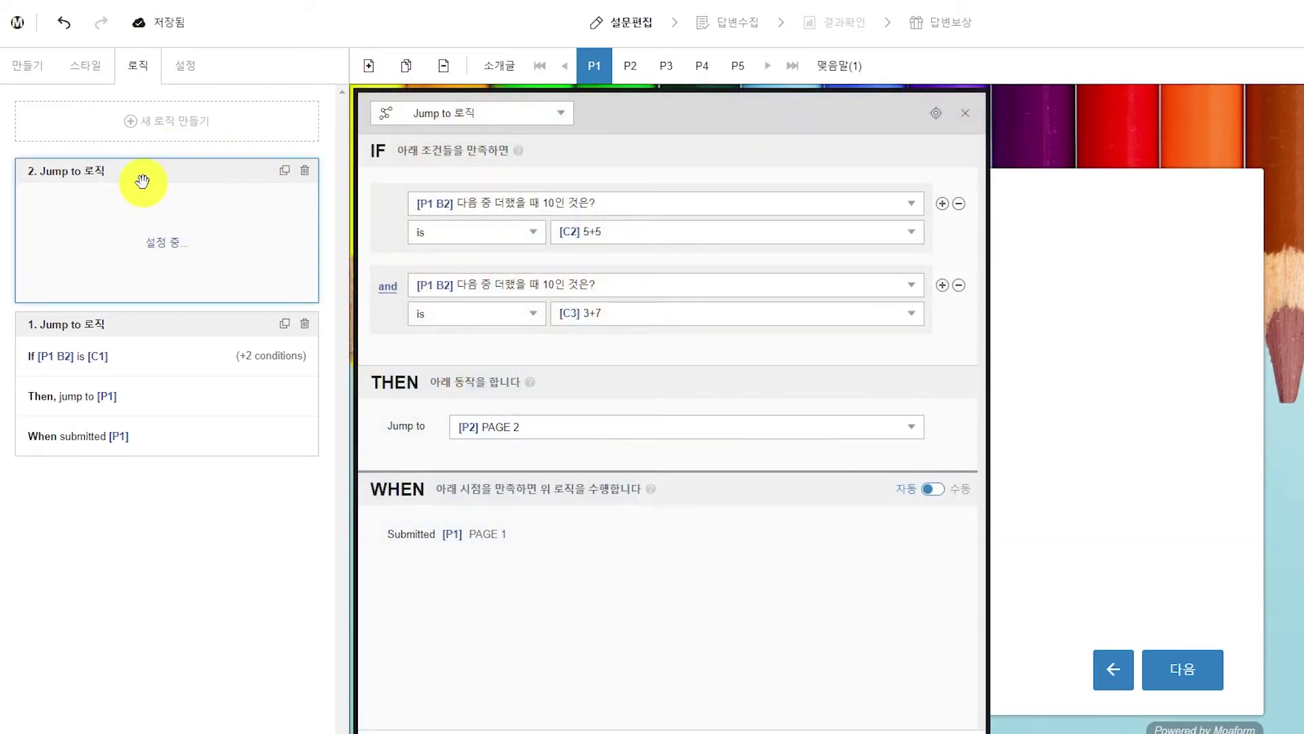
pyautogui.click(496, 316)
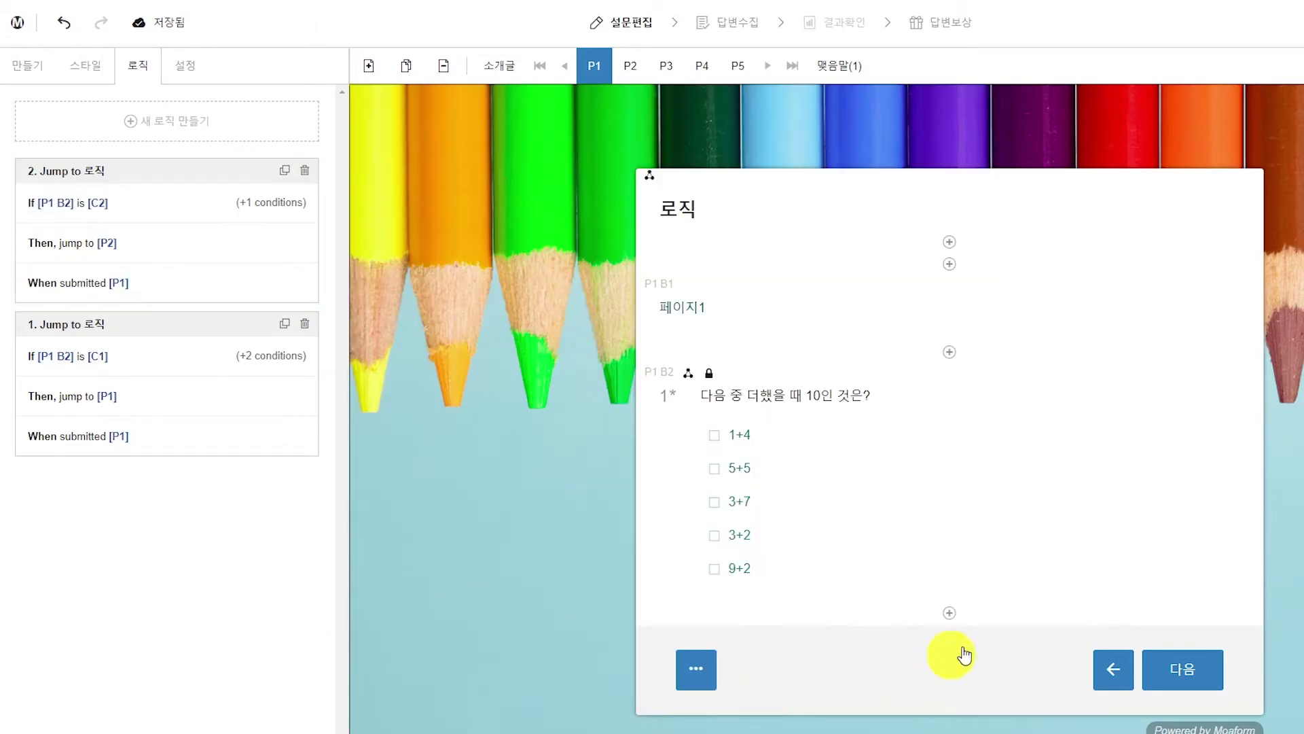
pyautogui.click(174, 141)
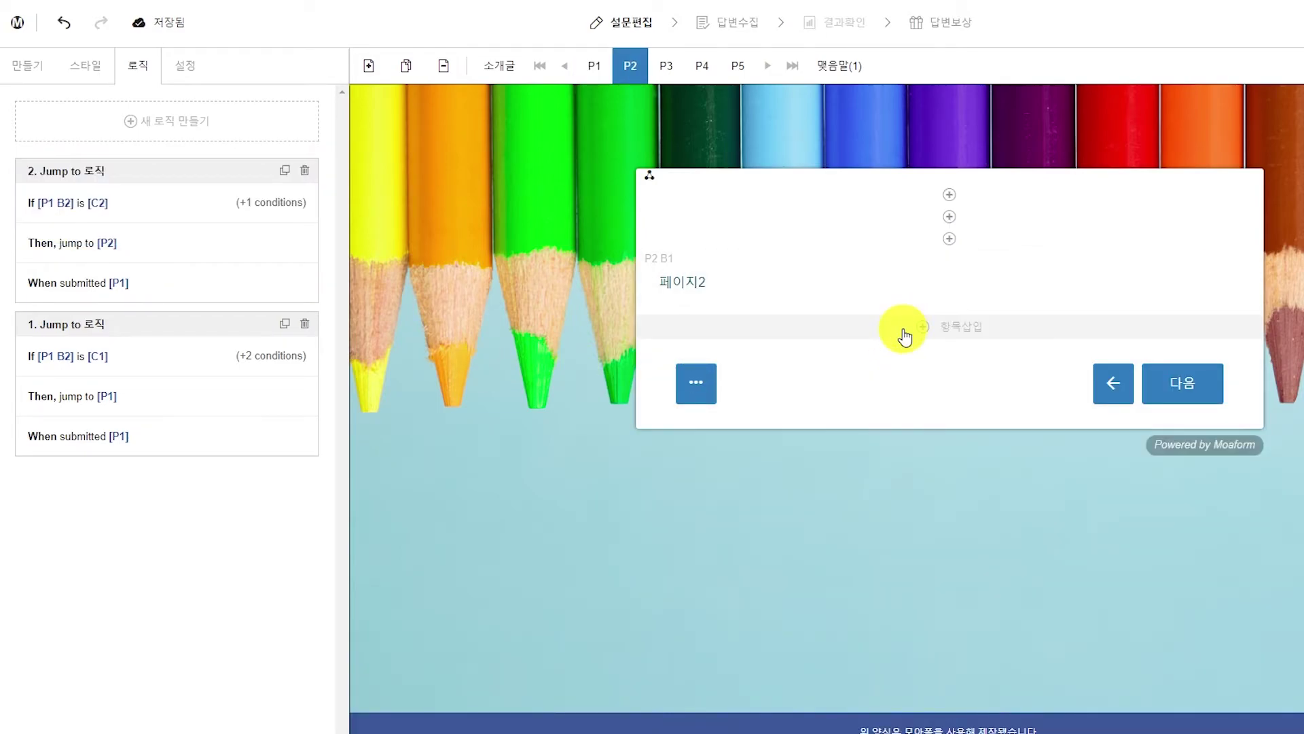
# - Insert a 주관식 짧은 답변 question below 페이지2 with the text "오... 너의 자격을 한번 시험해봐야 되겠어"
pyautogui.click(907, 328)
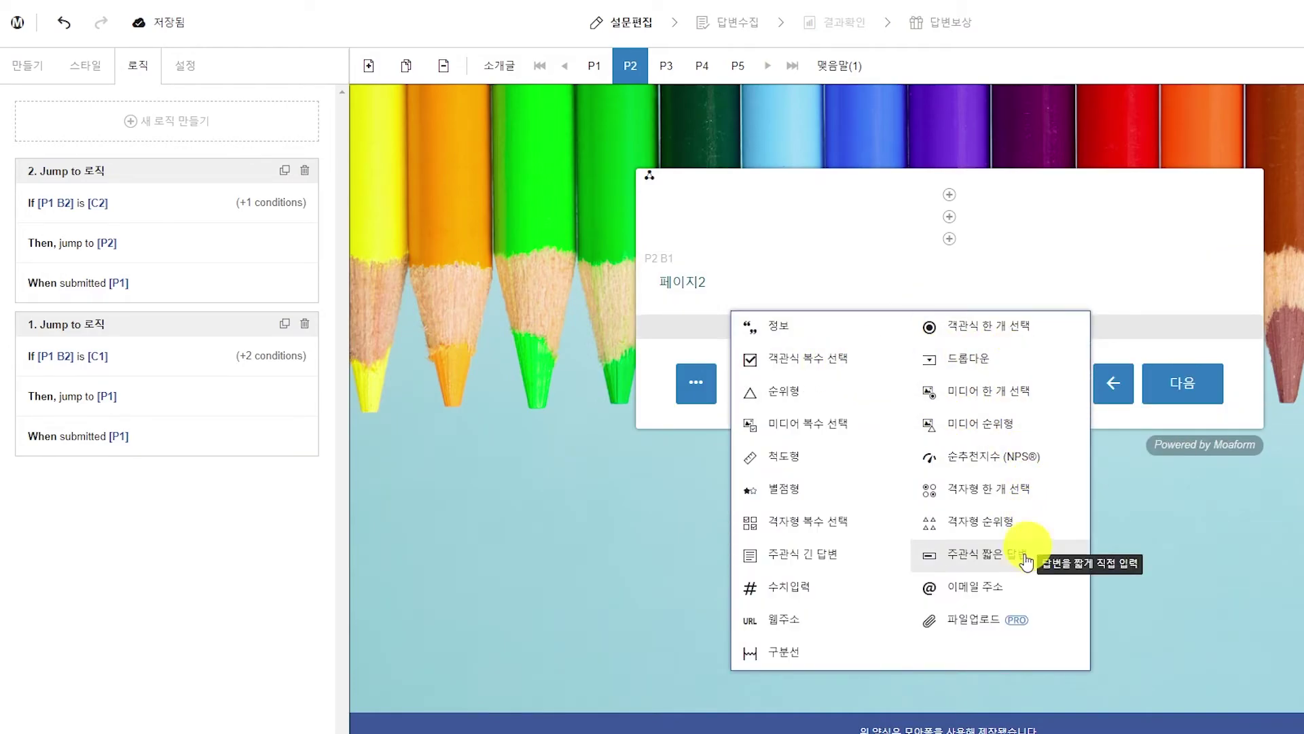
pyautogui.click(961, 559)
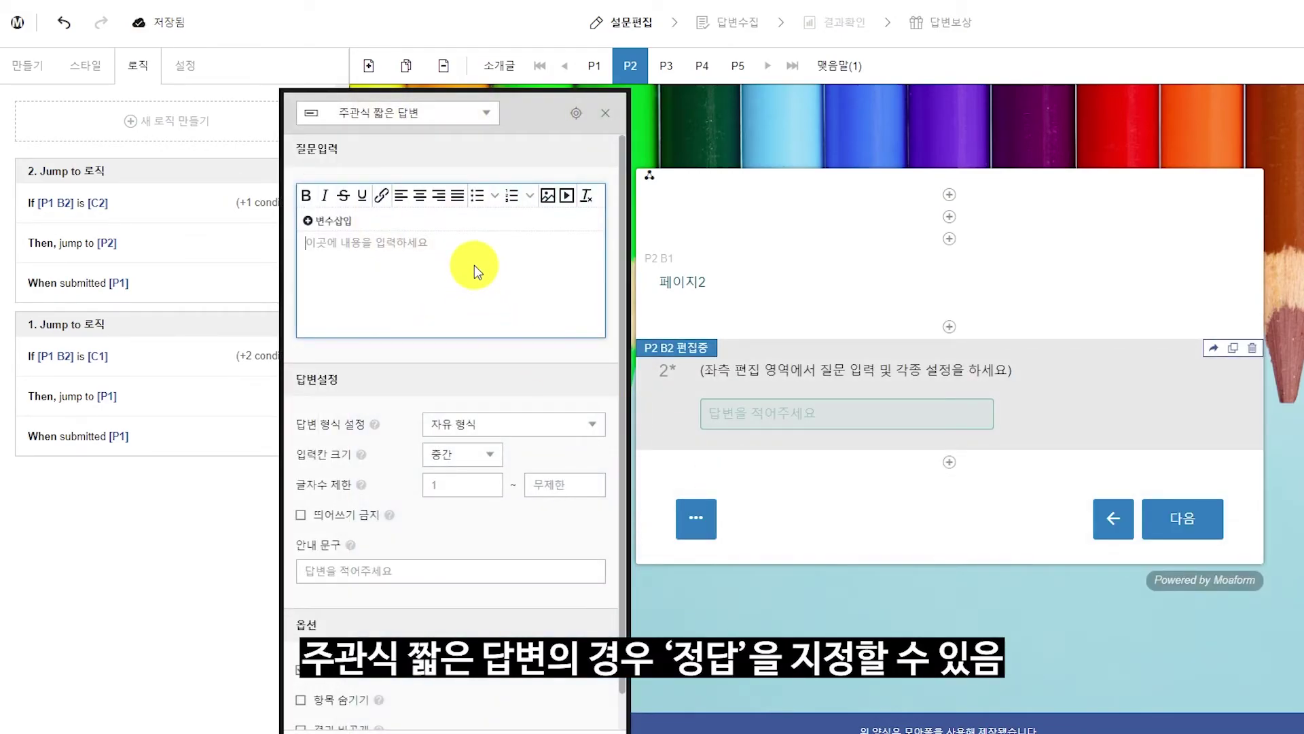
pyautogui.write('ㅇ오...')
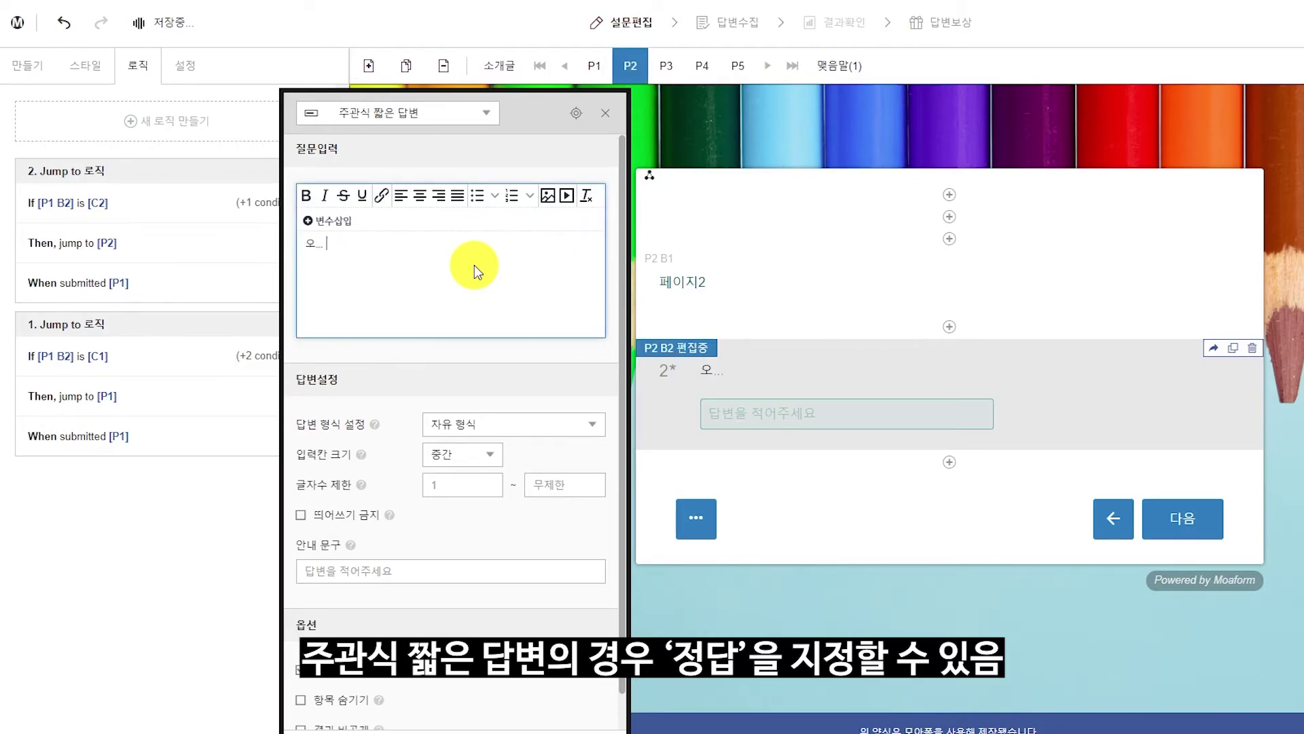
pyautogui.write(' 너의 자격을 하넌 시')
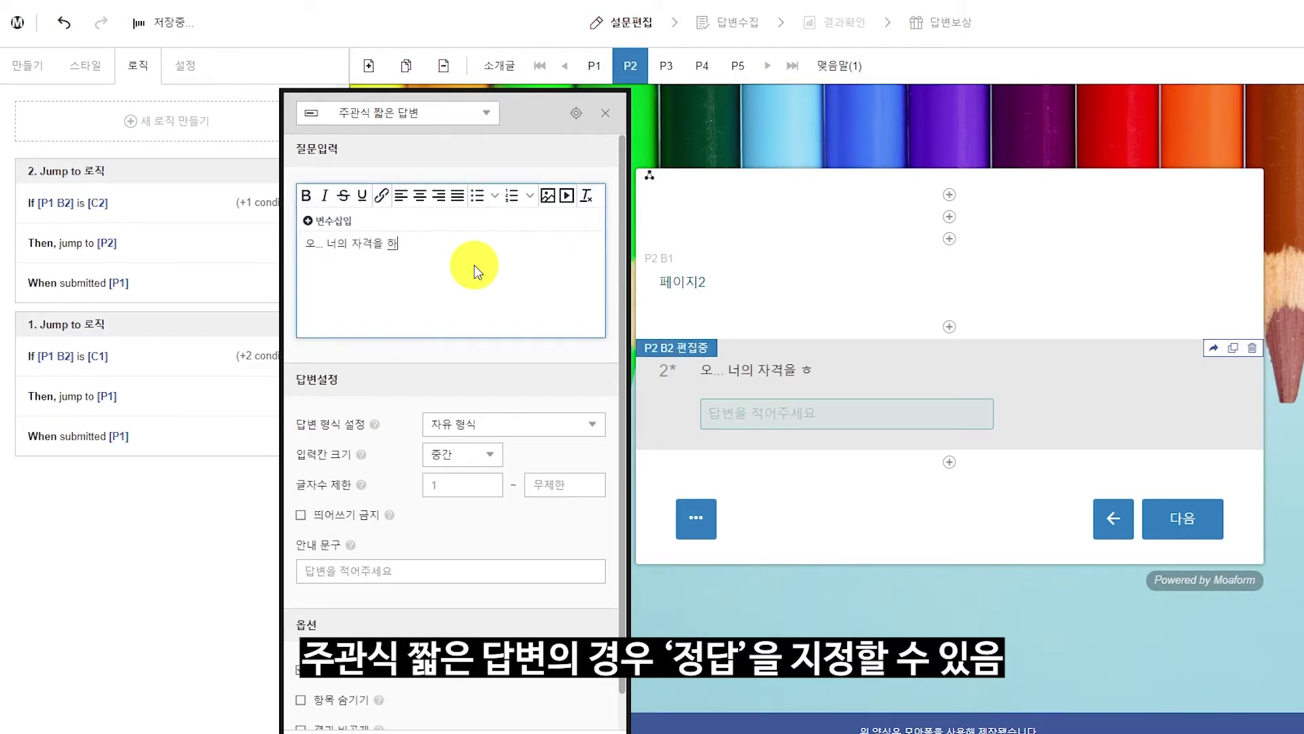
pyautogui.press('BackSpace')
pyautogui.press('BackSpace')
pyautogui.press('BackSpace')
pyautogui.press('BackSpace')
pyautogui.write('한번')
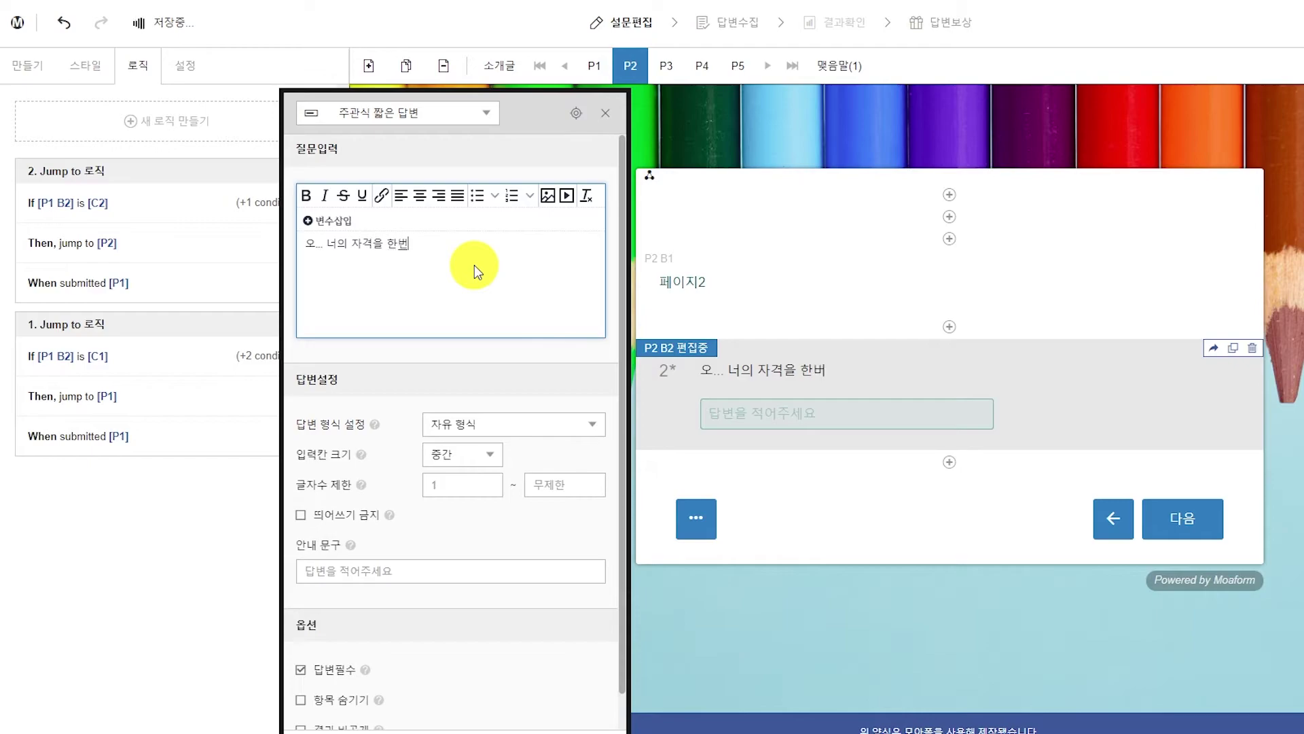
pyautogui.write(' 시헤험해봐야 되겠어')
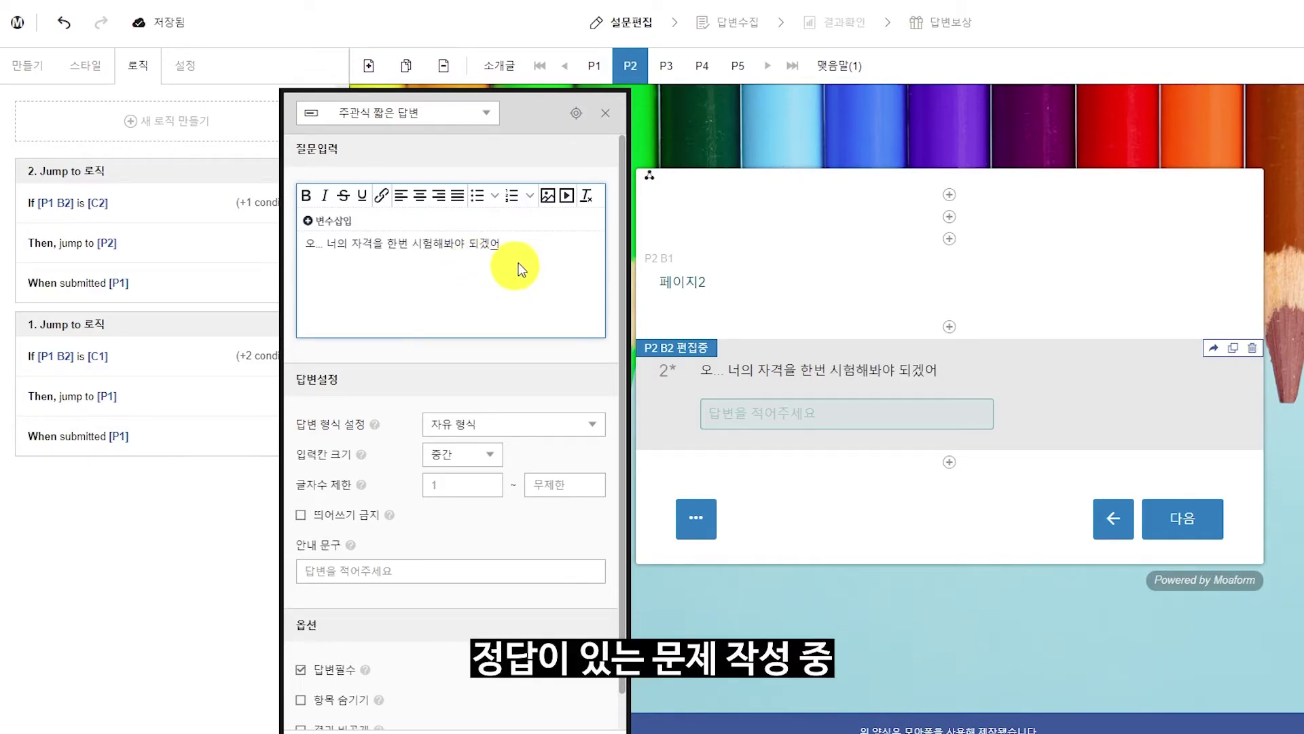
# - Add the line "15 X 2는 얼마지?" to the question text, separated by blank lines
pyautogui.press('Return')
pyautogui.press('Return')
pyautogui.press('Return')
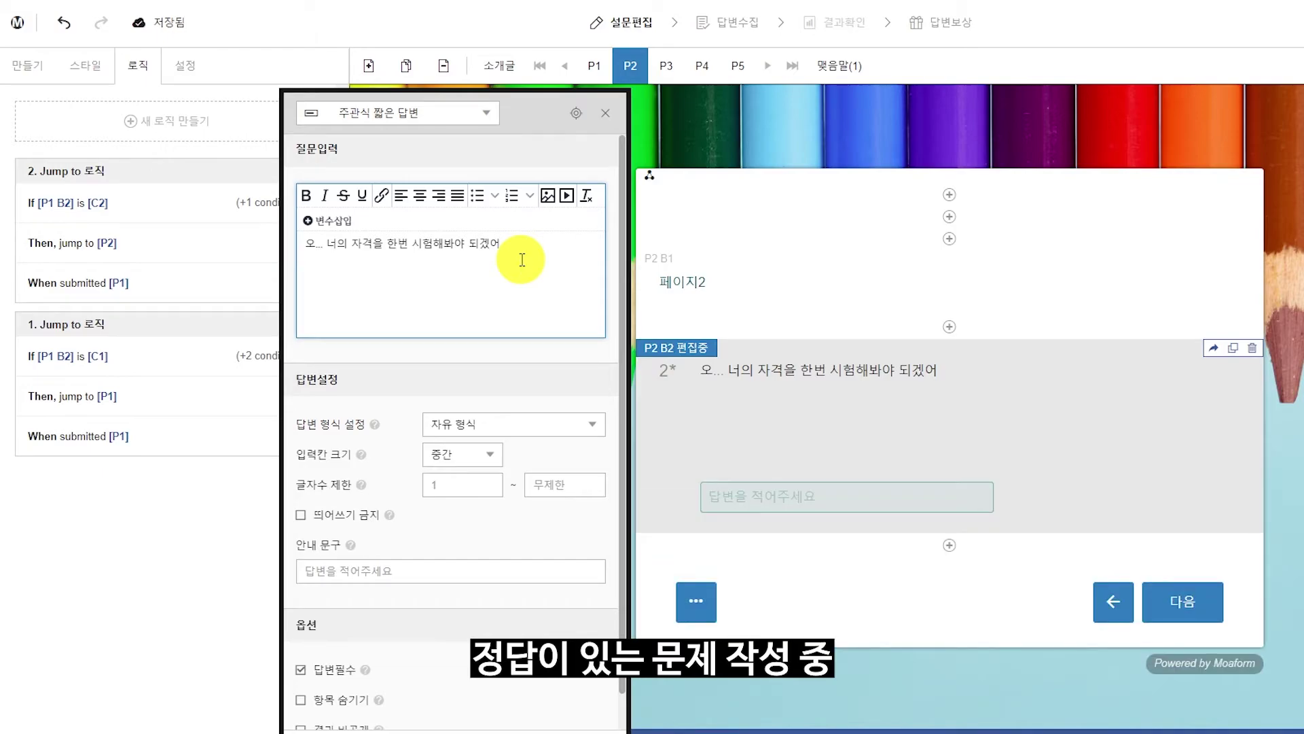
pyautogui.write('15 지2는 ')
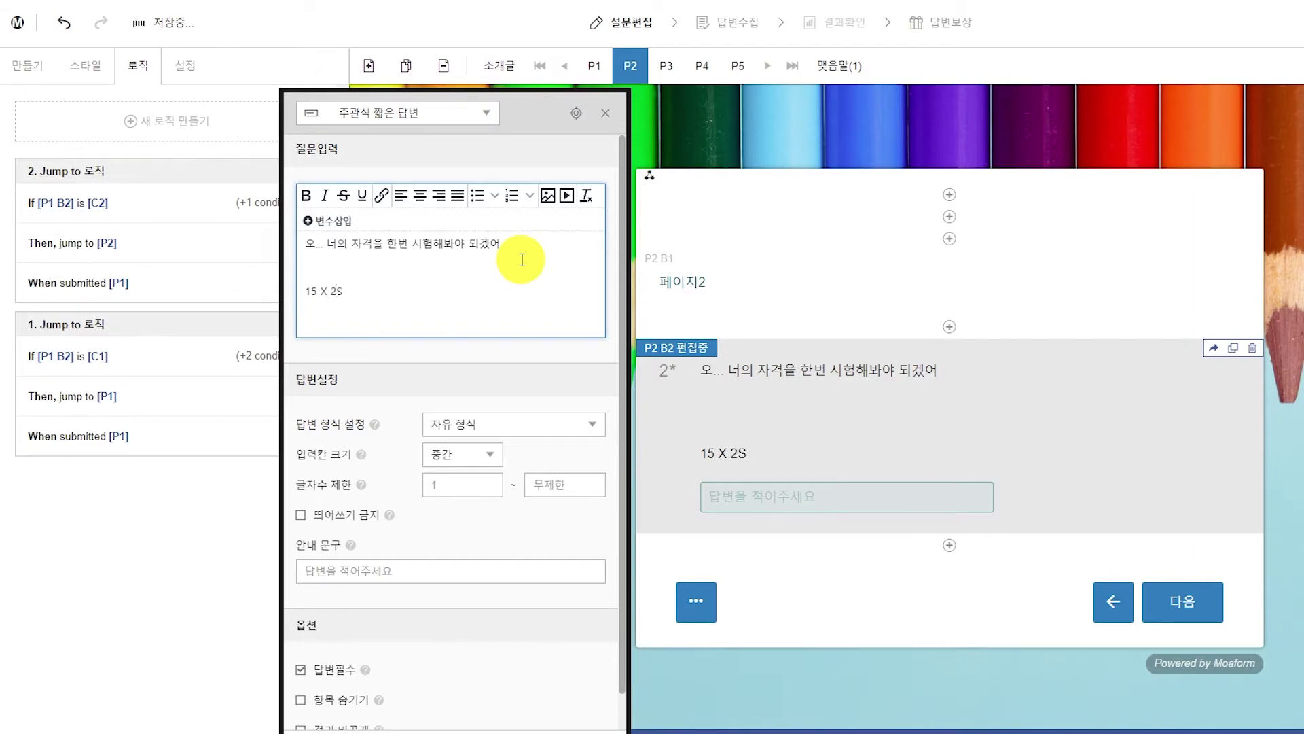
pyautogui.write('얼마지?')
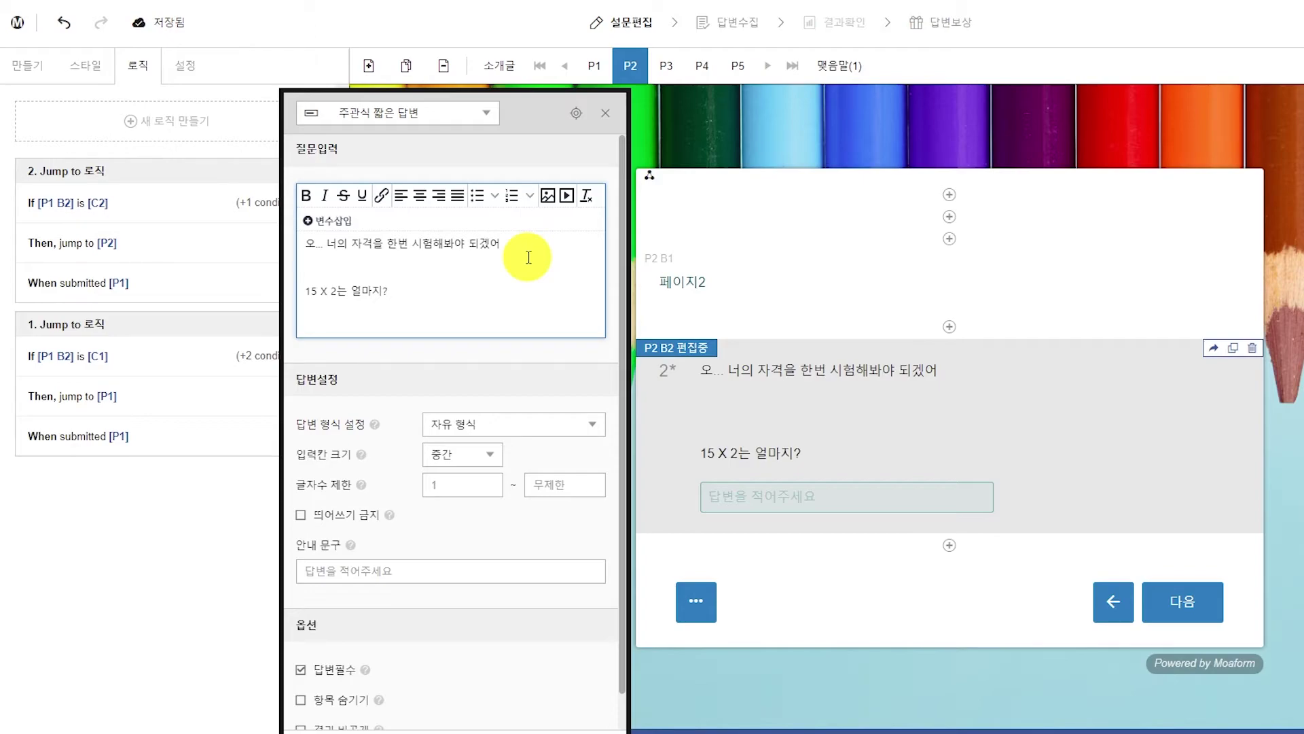
# - Set the question's answer format to 정규 표현식 and its data pattern to 30
pyautogui.click(494, 425)
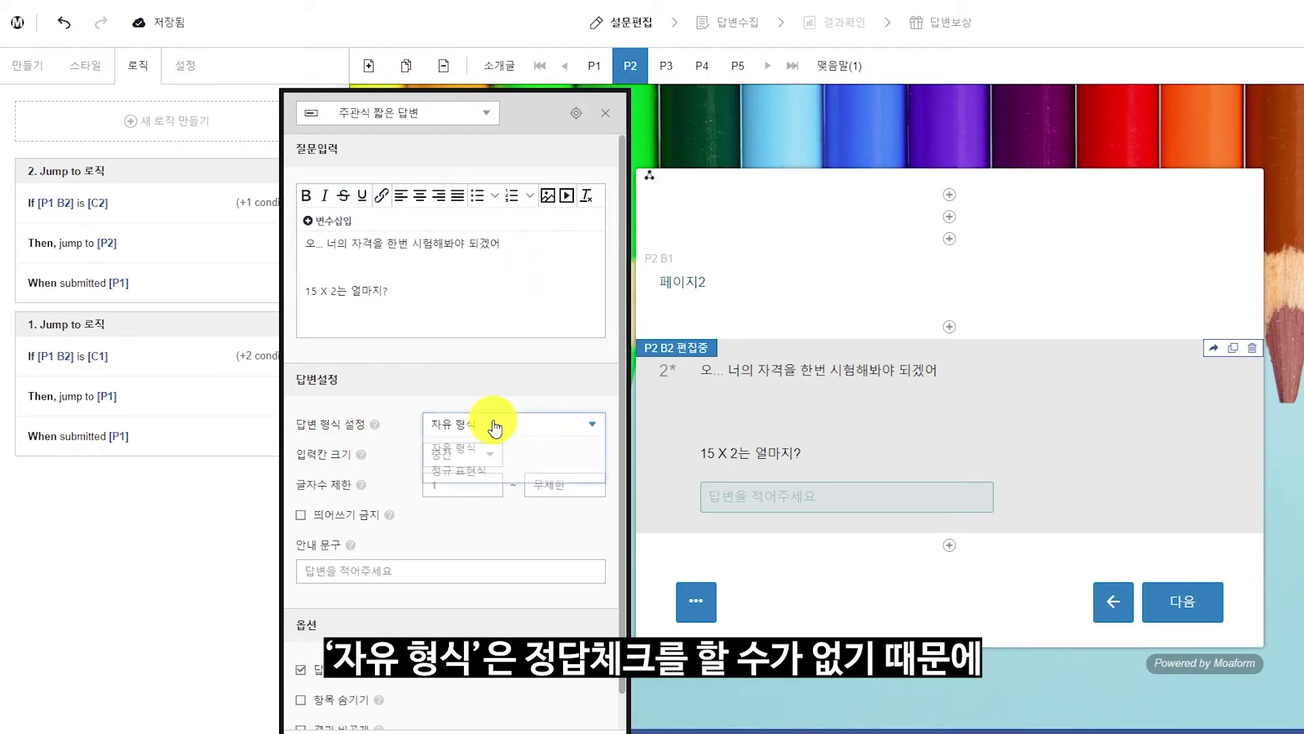
pyautogui.click(546, 479)
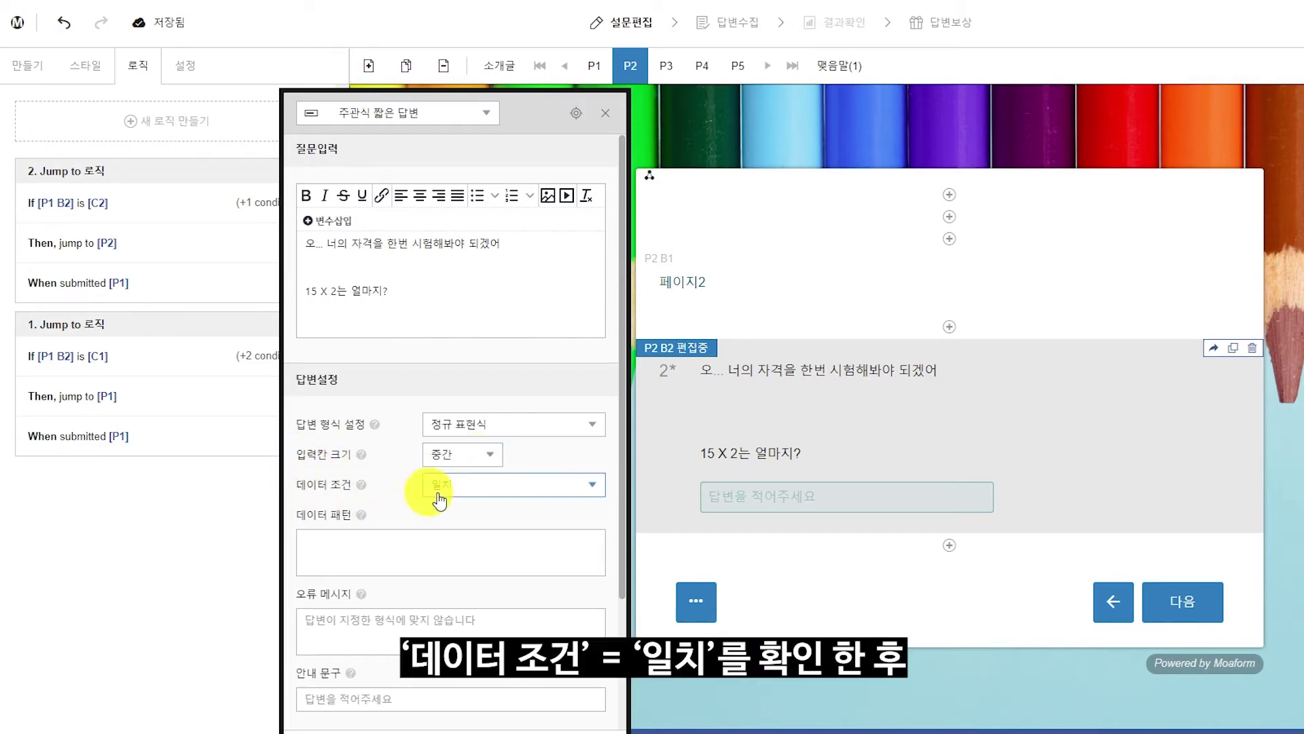
pyautogui.click(432, 553)
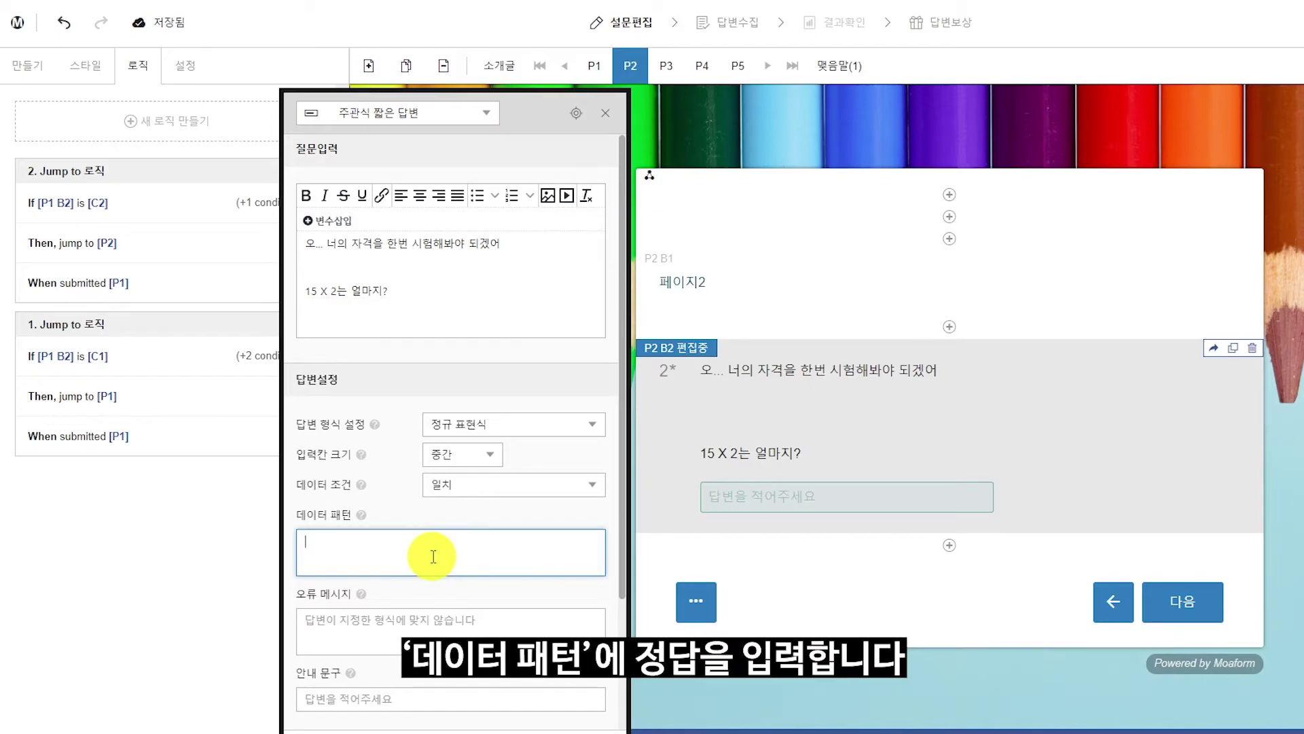
pyautogui.write('30')
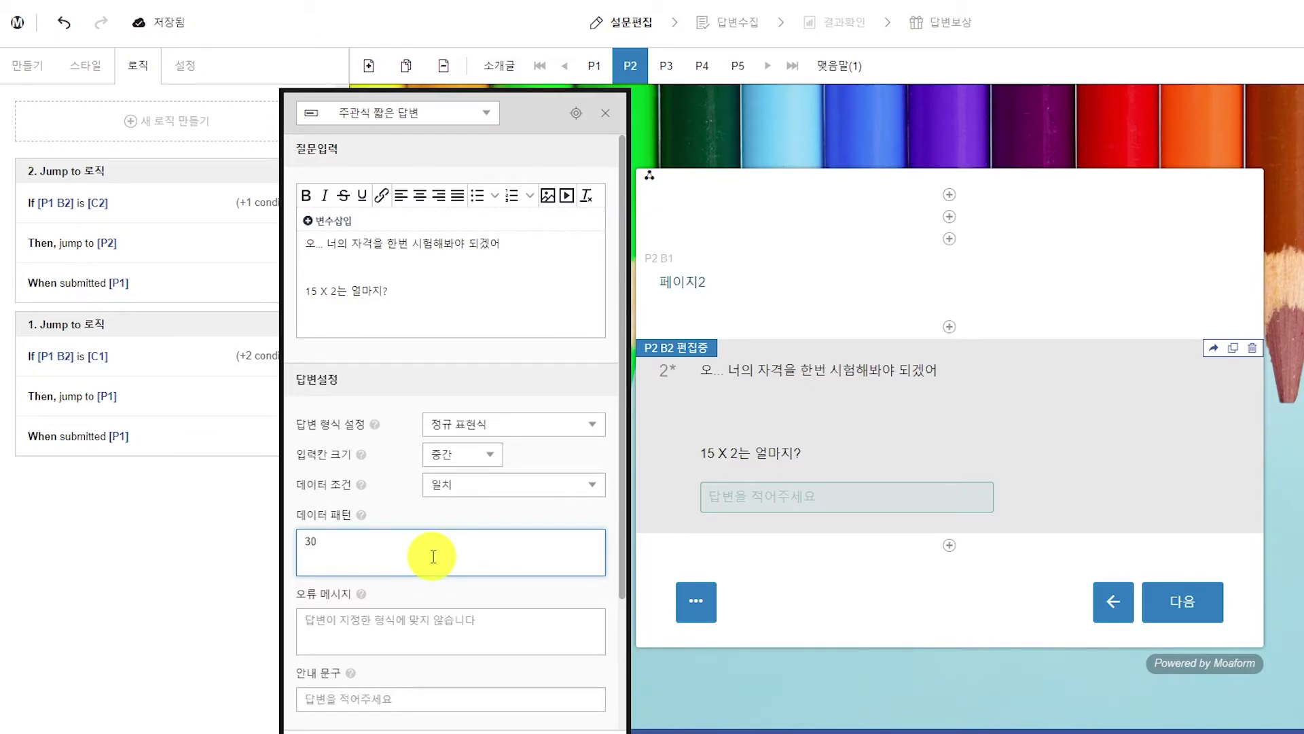
# - Set the question's error message to "오호 이것도 모르나?"
pyautogui.click(423, 633)
pyautogui.write('오호 이것도 모르내')
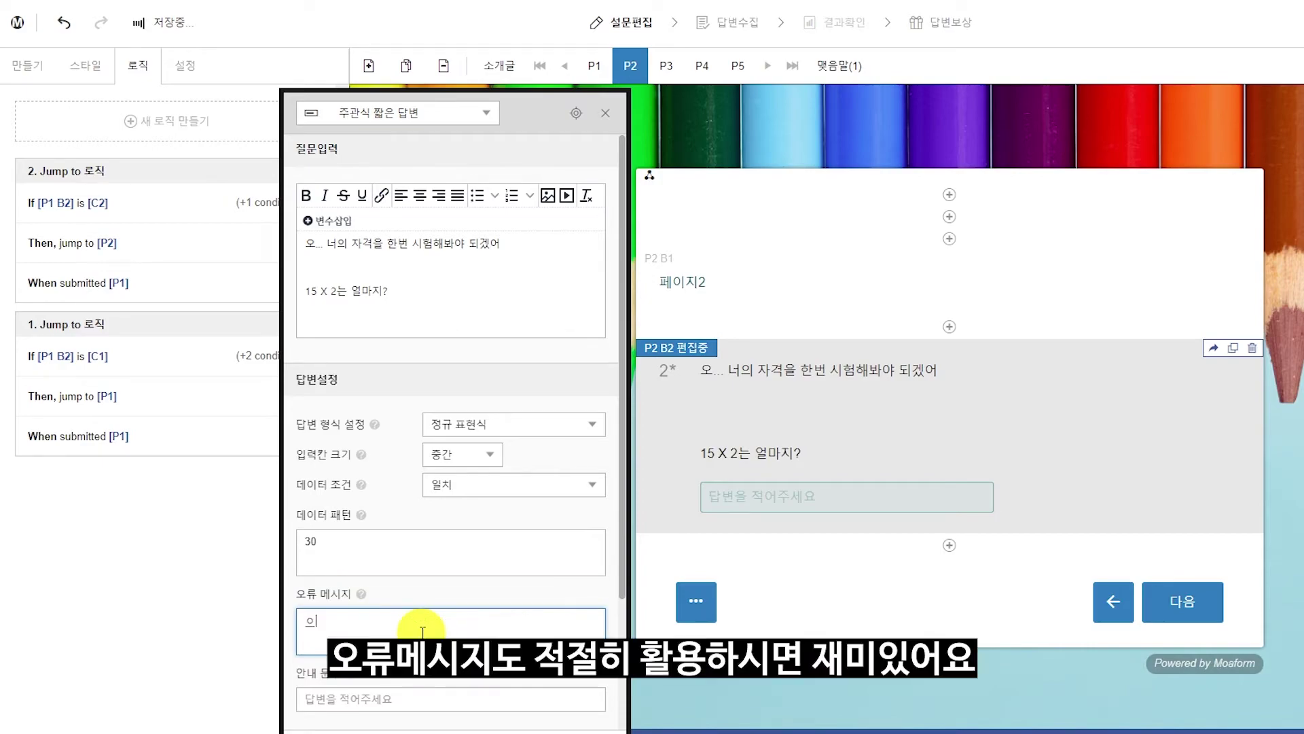
pyautogui.press('BackSpace')
pyautogui.write('나?')
# - Set the question's 안내 문구 to "난 최소한 곱셈을..." and close the question editor
pyautogui.scroll(-3, 472, 633)
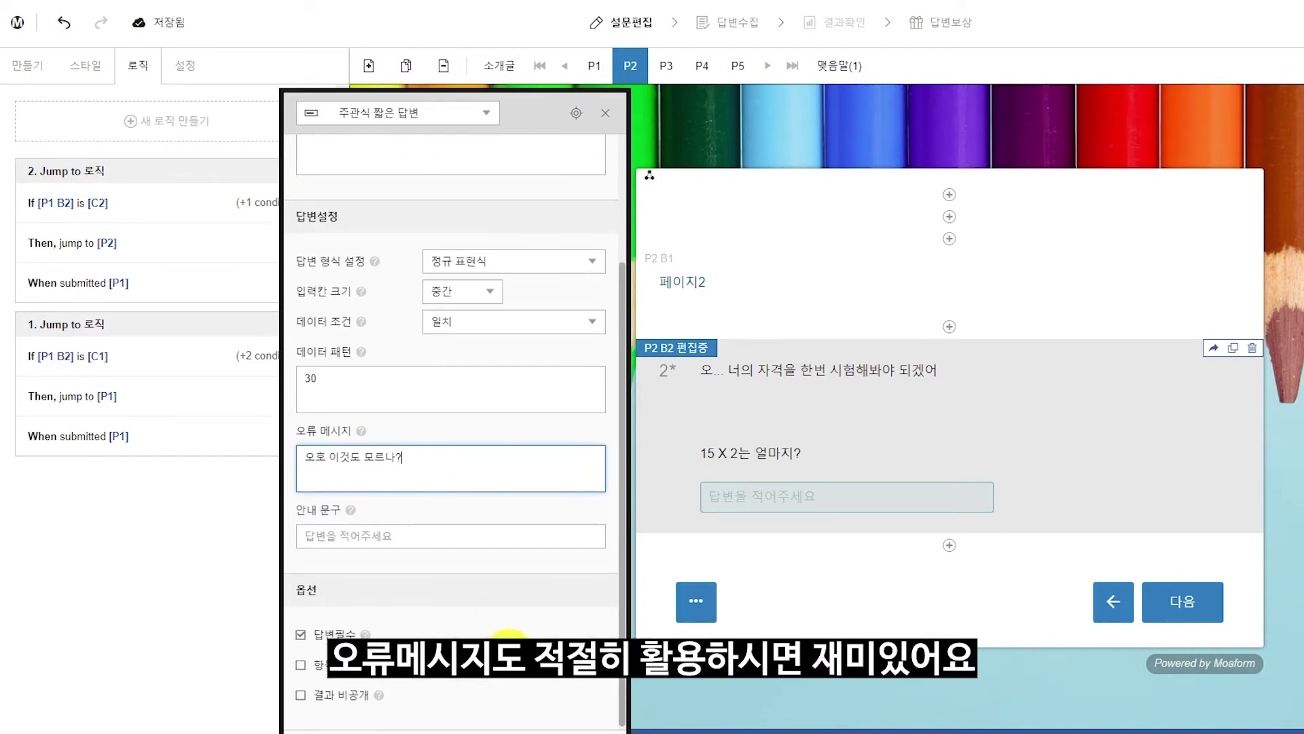
pyautogui.click(427, 545)
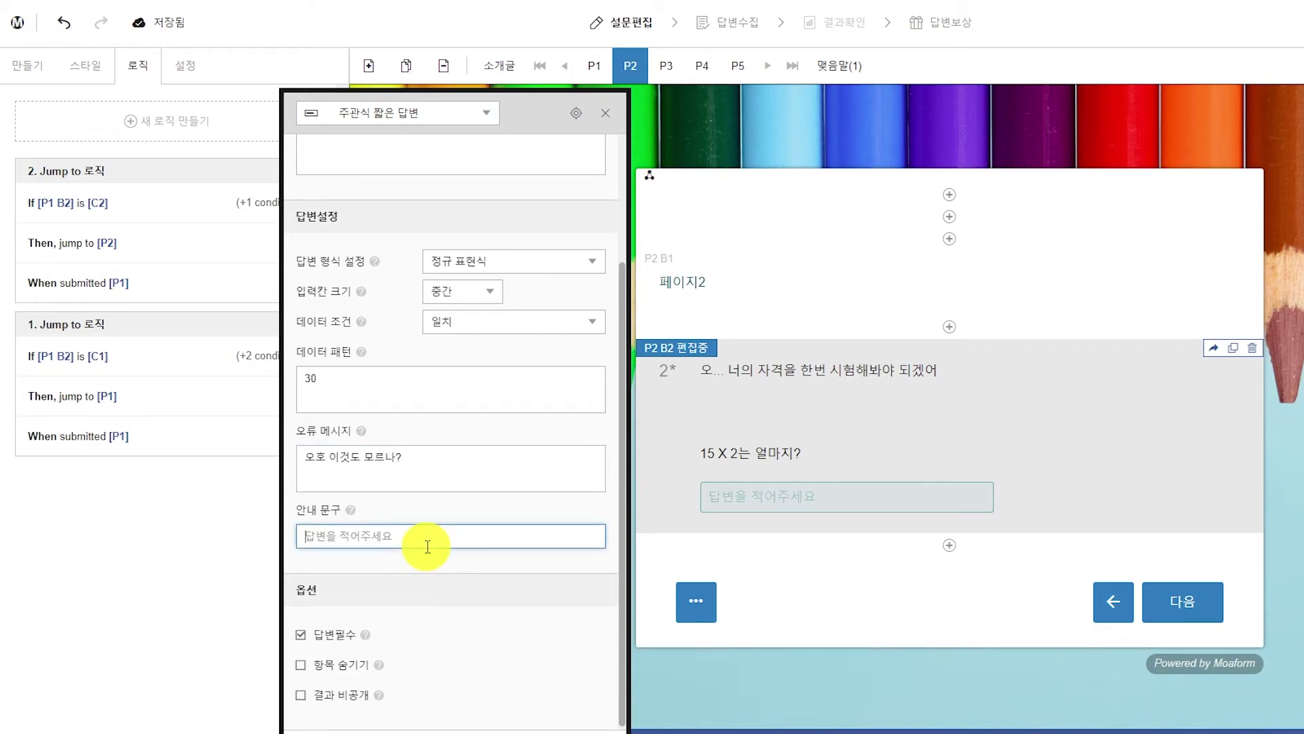
pyautogui.write('난 최소한 곱셈이')
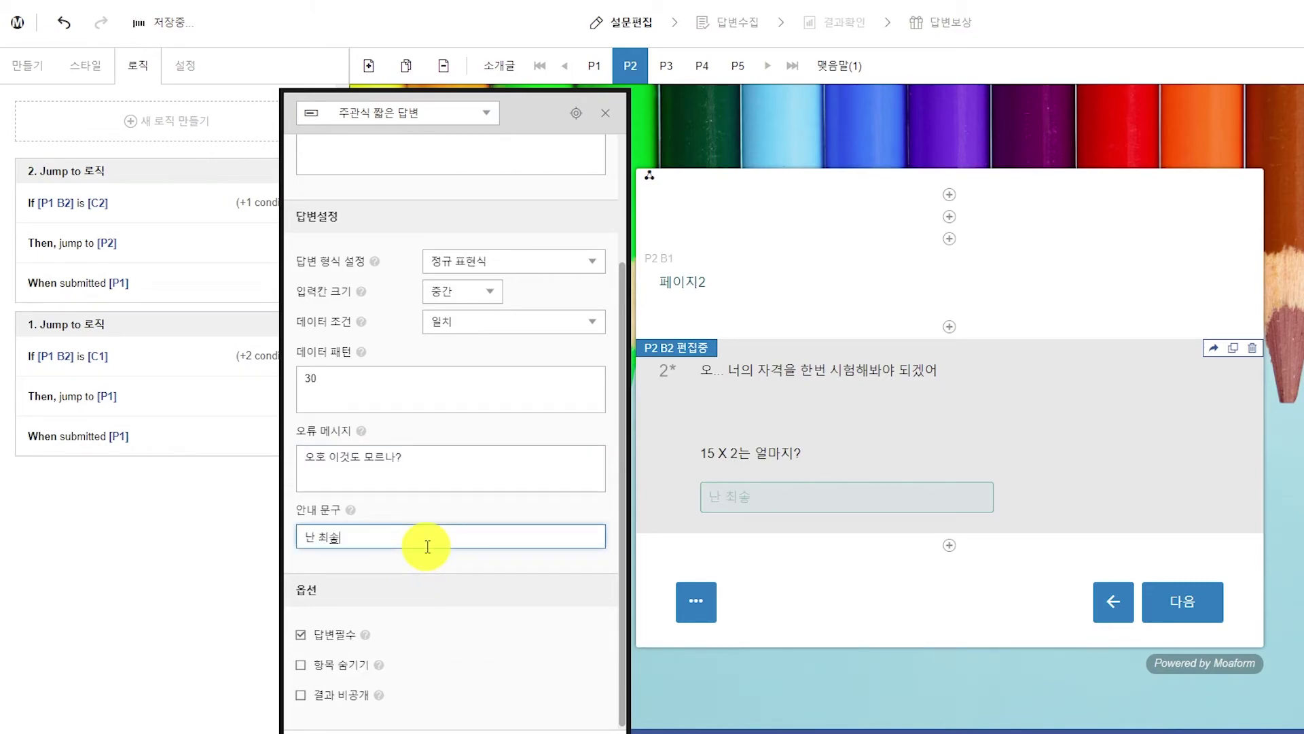
pyautogui.write('을 할 수 있')
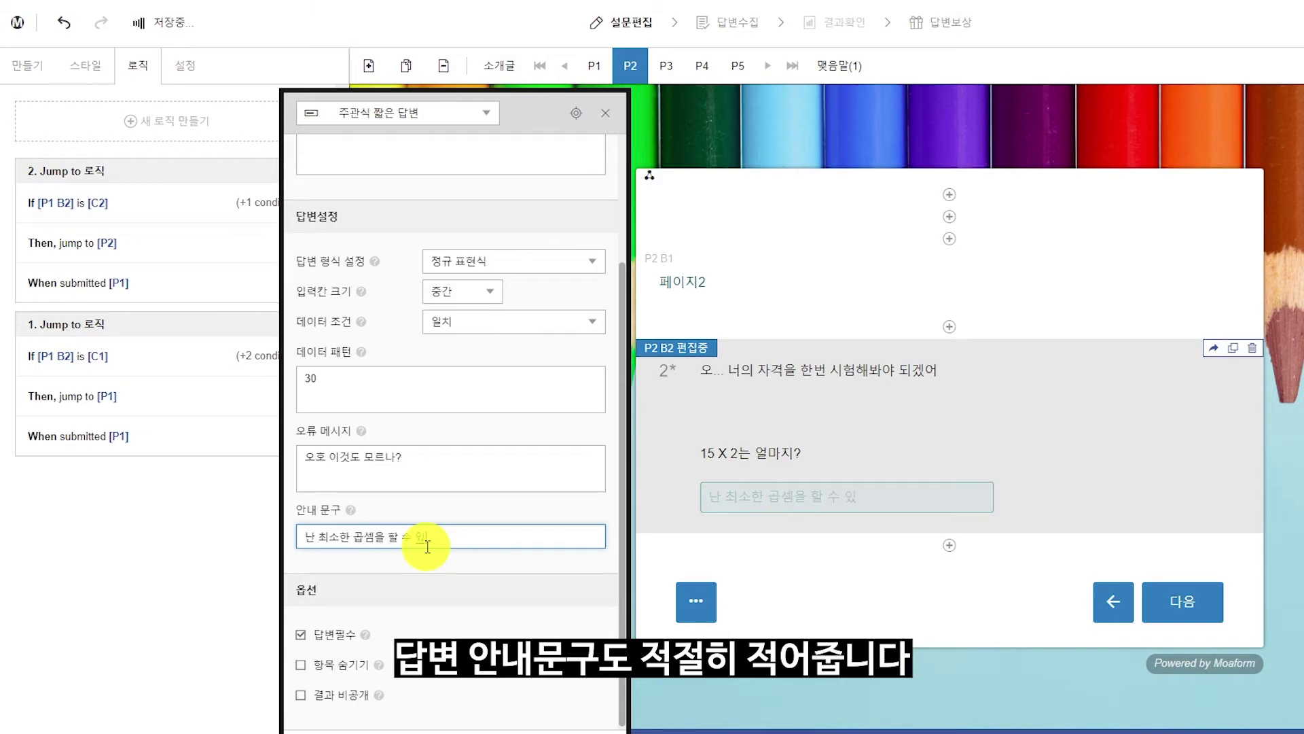
pyautogui.write('는 동료를드')
pyautogui.press('BackSpace')
pyautogui.press('BackSpace')
pyautogui.press('BackSpace')
pyautogui.press('BackSpace')
pyautogui.press('BackSpace')
pyautogui.press('BackSpace')
pyautogui.press('BackSpace')
pyautogui.press('BackSpace')
pyautogui.press('BackSpace')
pyautogui.press('BackSpace')
pyautogui.press('BackSpace')
pyautogui.press('BackSpace')
pyautogui.write('...')
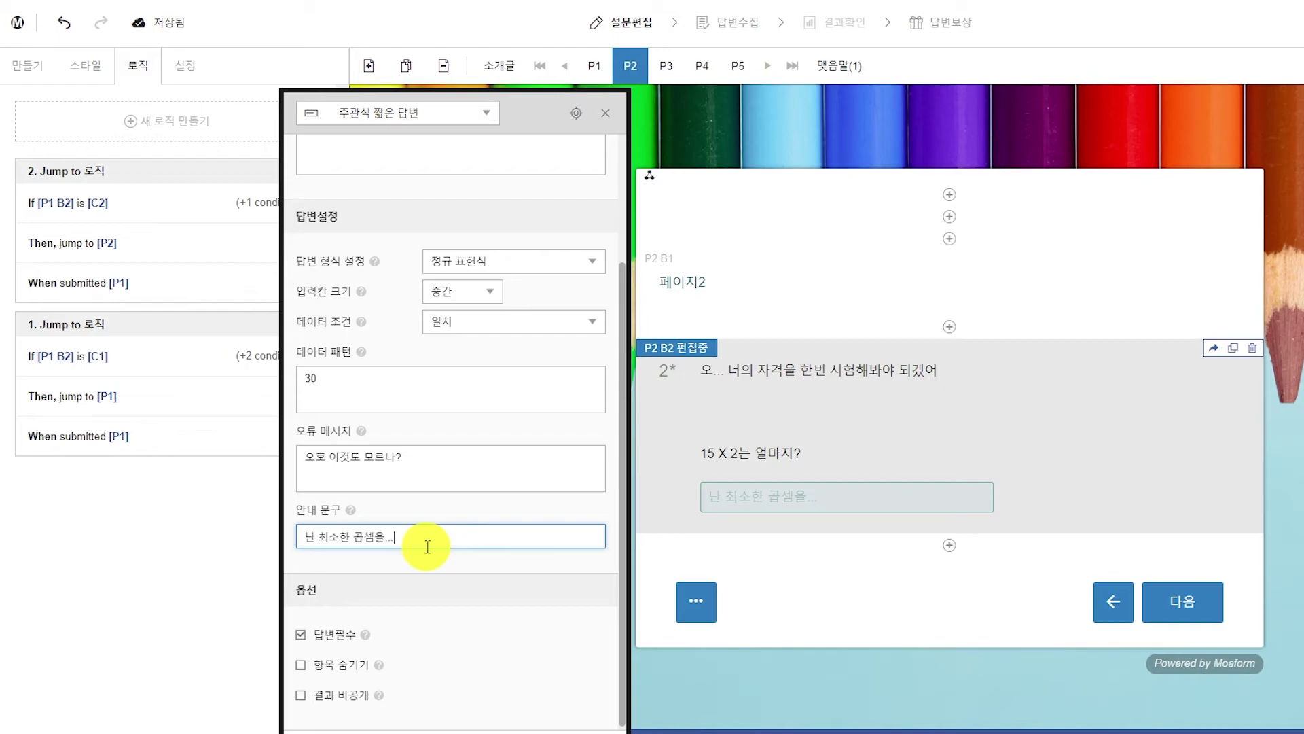
pyautogui.moveTo(376, 669)
pyautogui.click(780, 699)
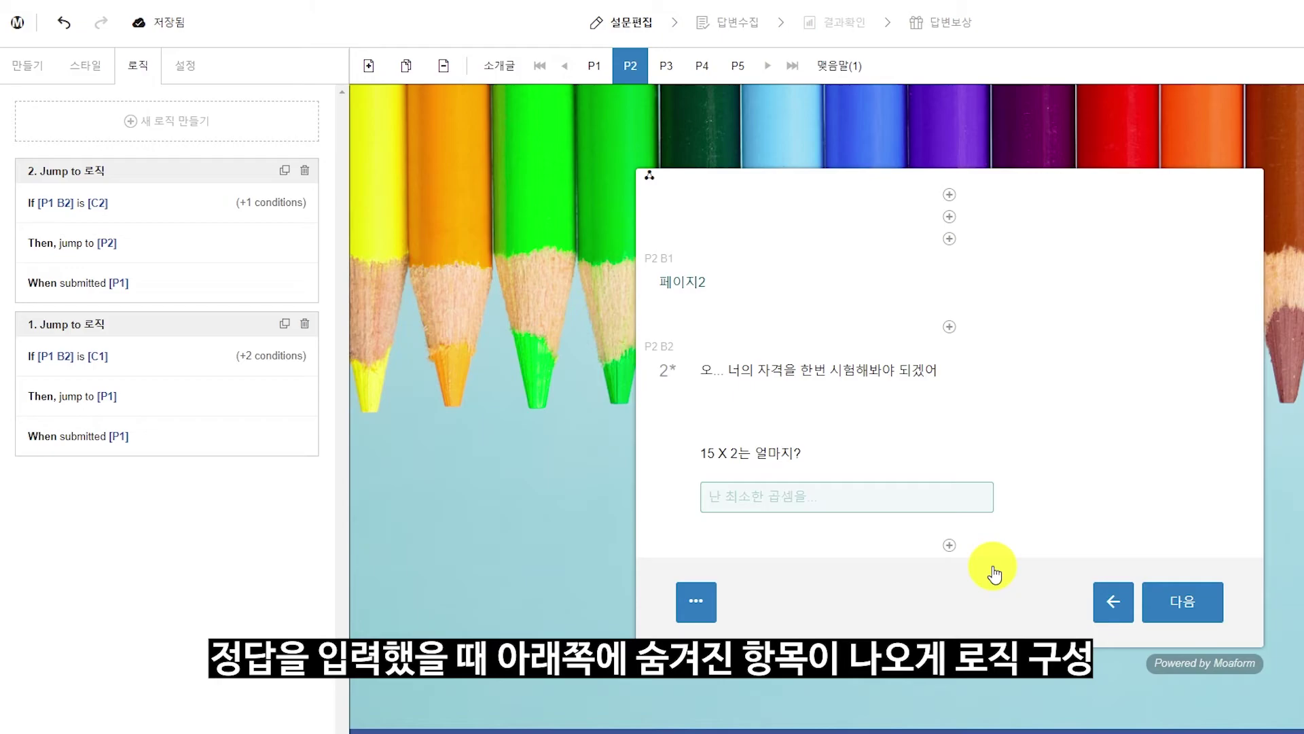
# - Add a 드롭다운 question below question 2 with the lines "오.." and "믿고 있었다고.", separated by blank lines
pyautogui.click(1030, 552)
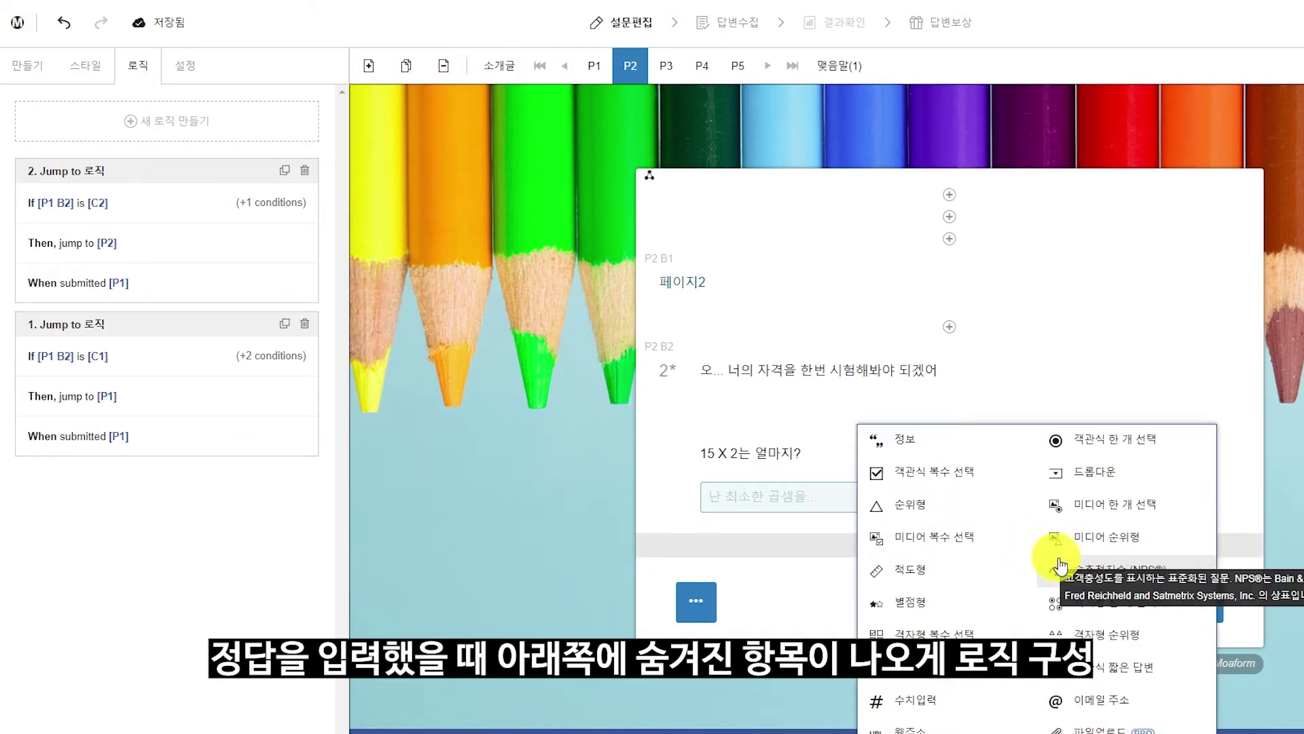
pyautogui.click(1133, 480)
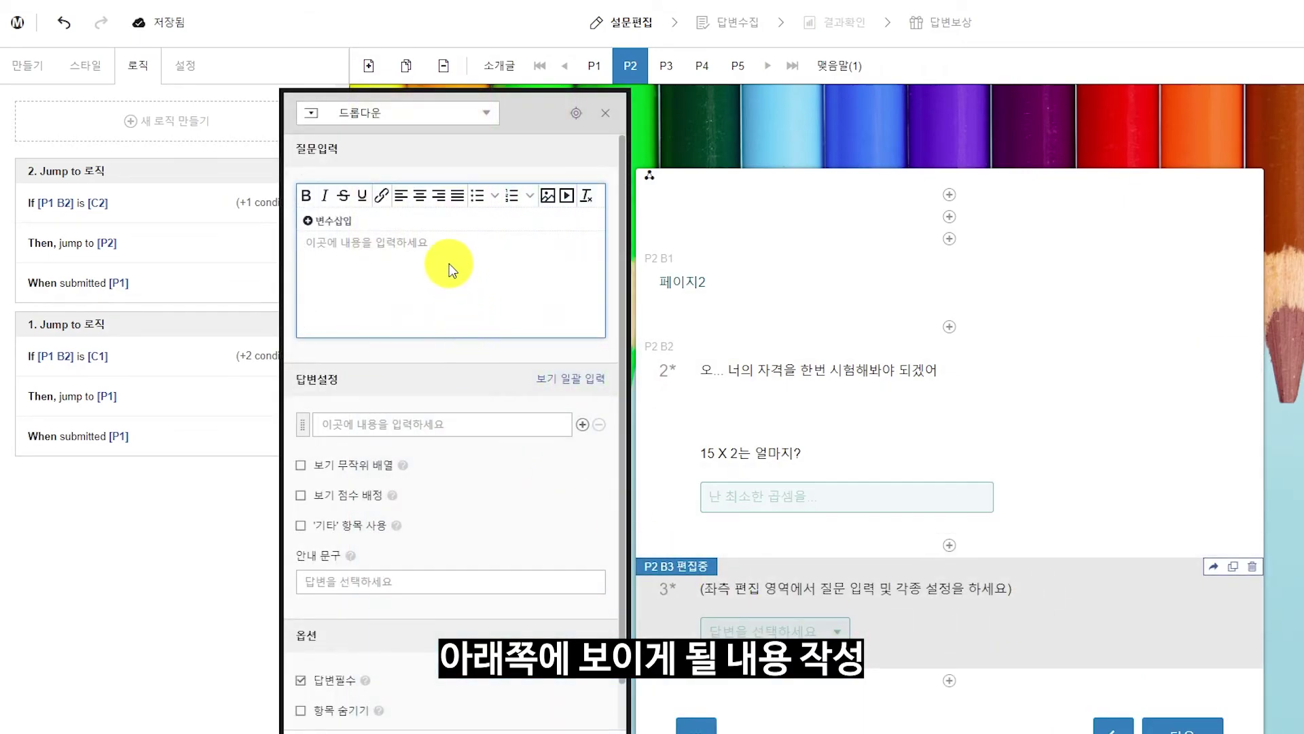
pyautogui.write('오..')
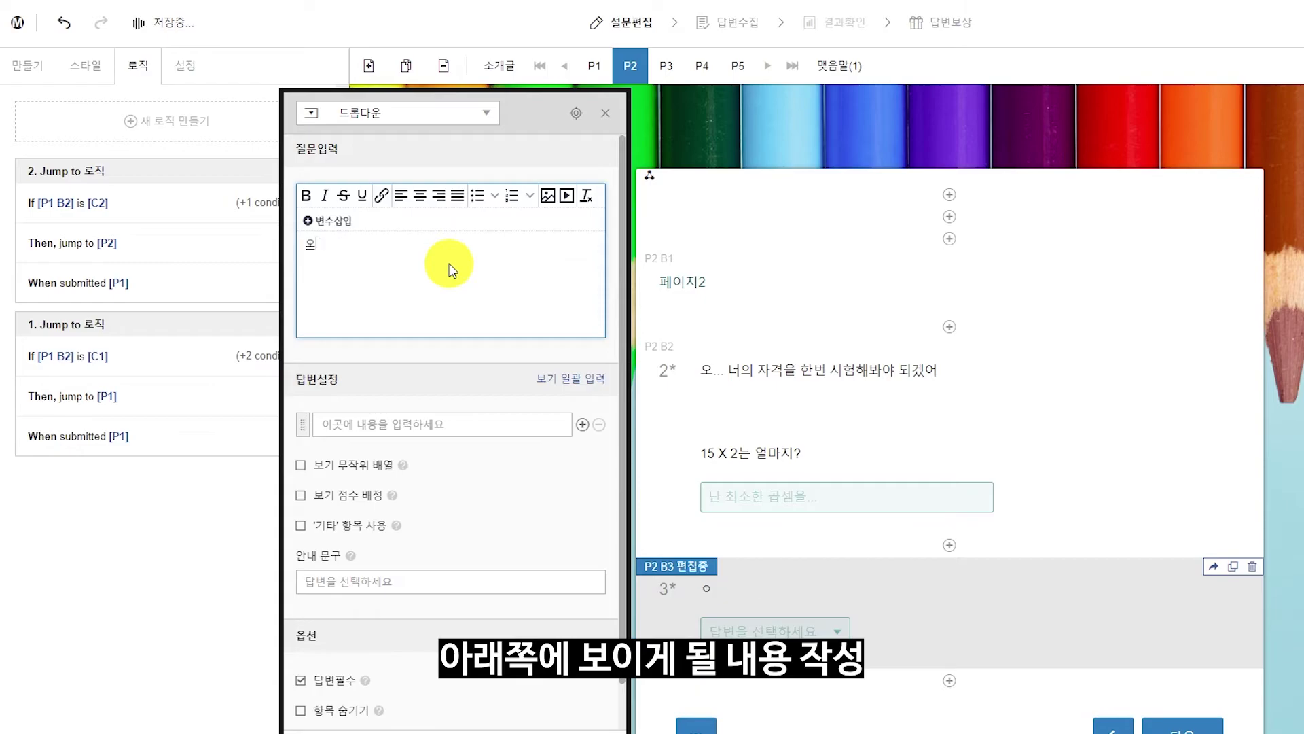
pyautogui.press('Return')
pyautogui.press('Return')
pyautogui.press('Return')
pyautogui.write('미믿고 있었다고')
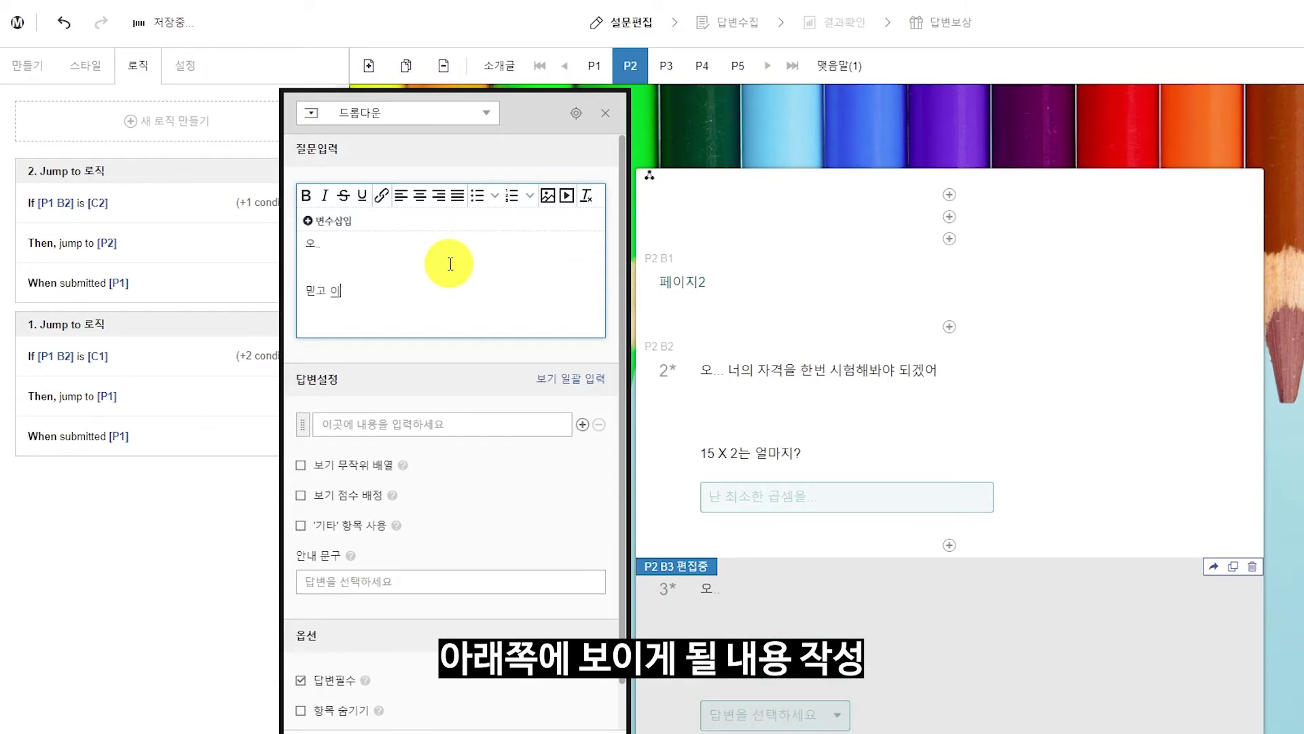
pyautogui.write('.')
# - Add the line "그런데 자네는 뭘 하고 싶다고 했지?" to the dropdown question's text, after blank lines
pyautogui.press('Return')
pyautogui.press('Return')
pyautogui.press('Return')
pyautogui.write('그런데 자네는 뭘 해')
pyautogui.write('고 싶다고 했지?')
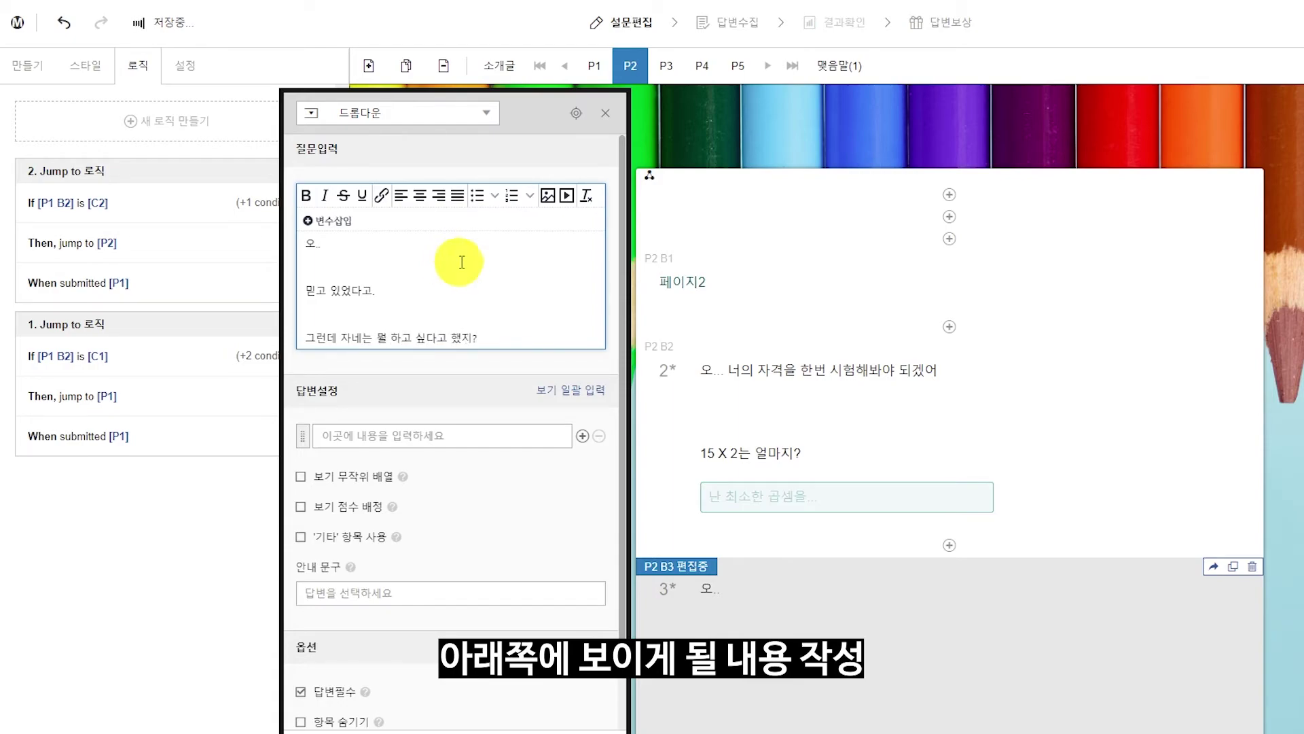
# - Give the dropdown question the answer choices A, B and C, remove the spare empty choice and close the question editor
pyautogui.scroll(-1, 460, 431)
pyautogui.click(453, 375)
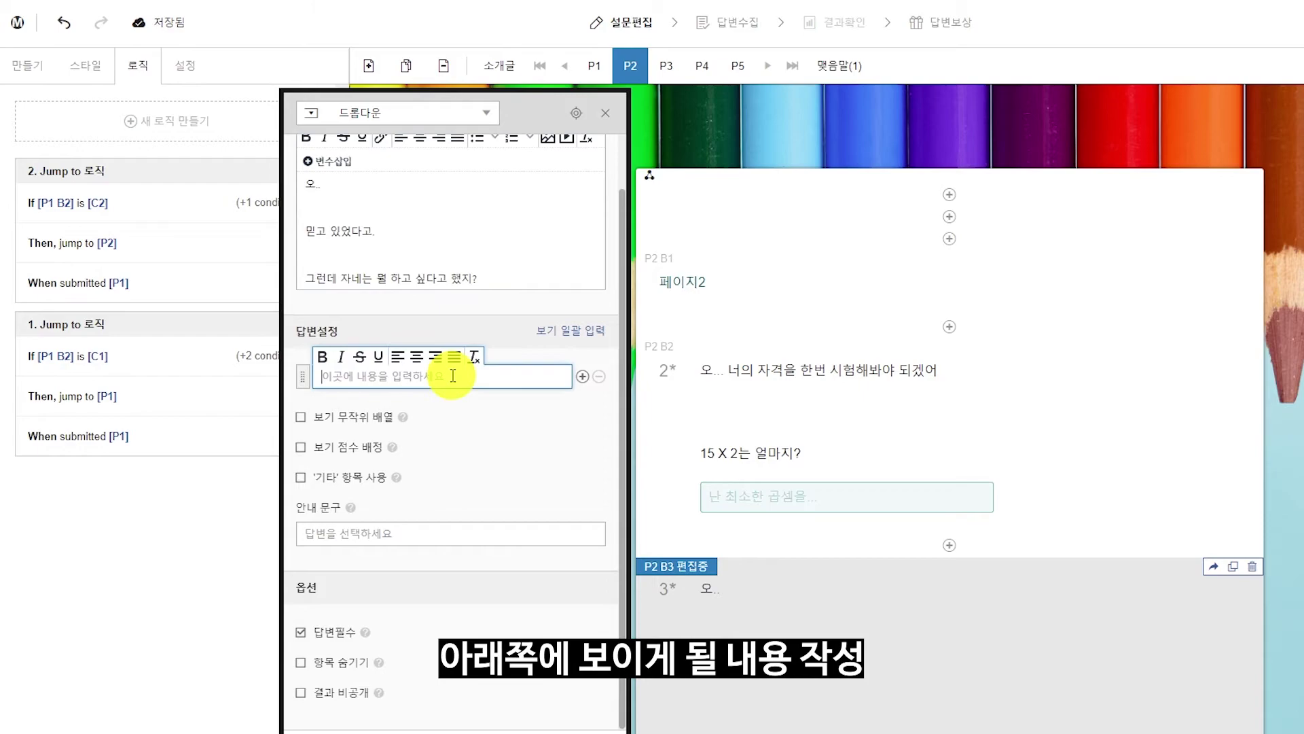
pyautogui.write('A')
pyautogui.press('Return')
pyautogui.write('B')
pyautogui.press('Return')
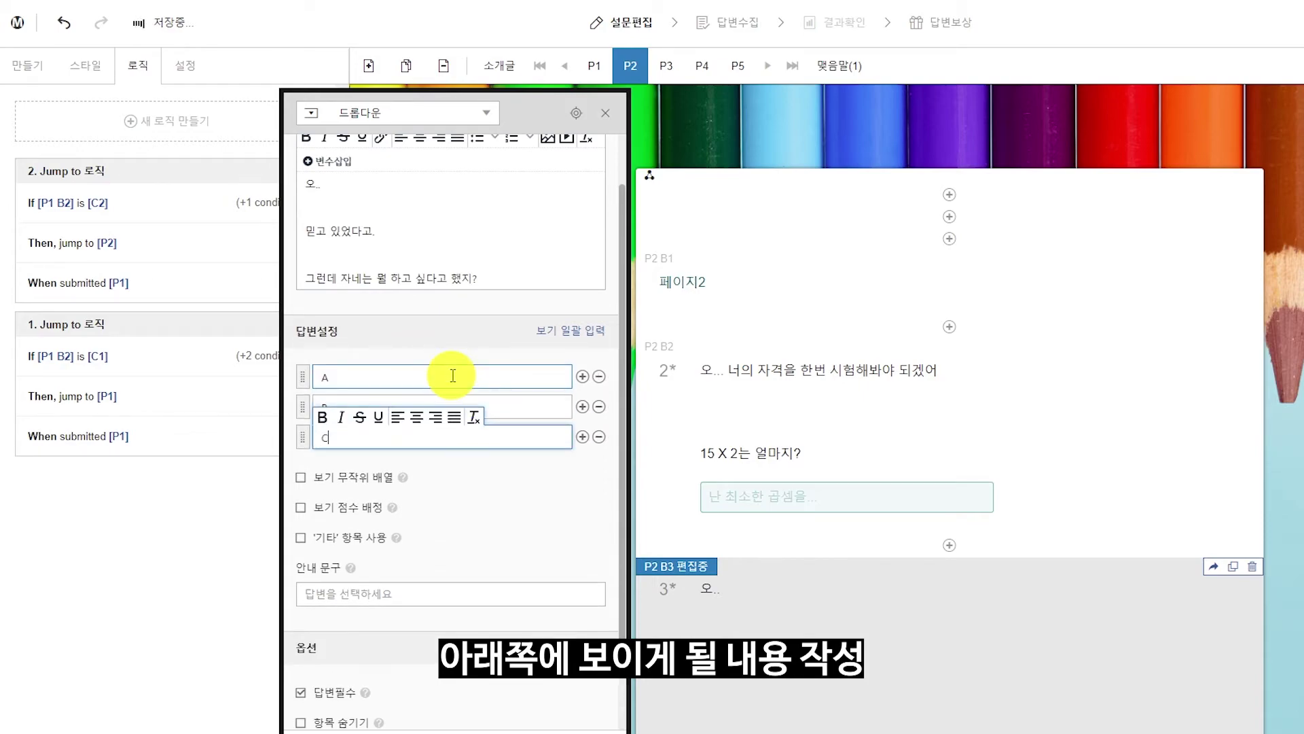
pyautogui.write('C')
pyautogui.press('Return')
pyautogui.click(599, 466)
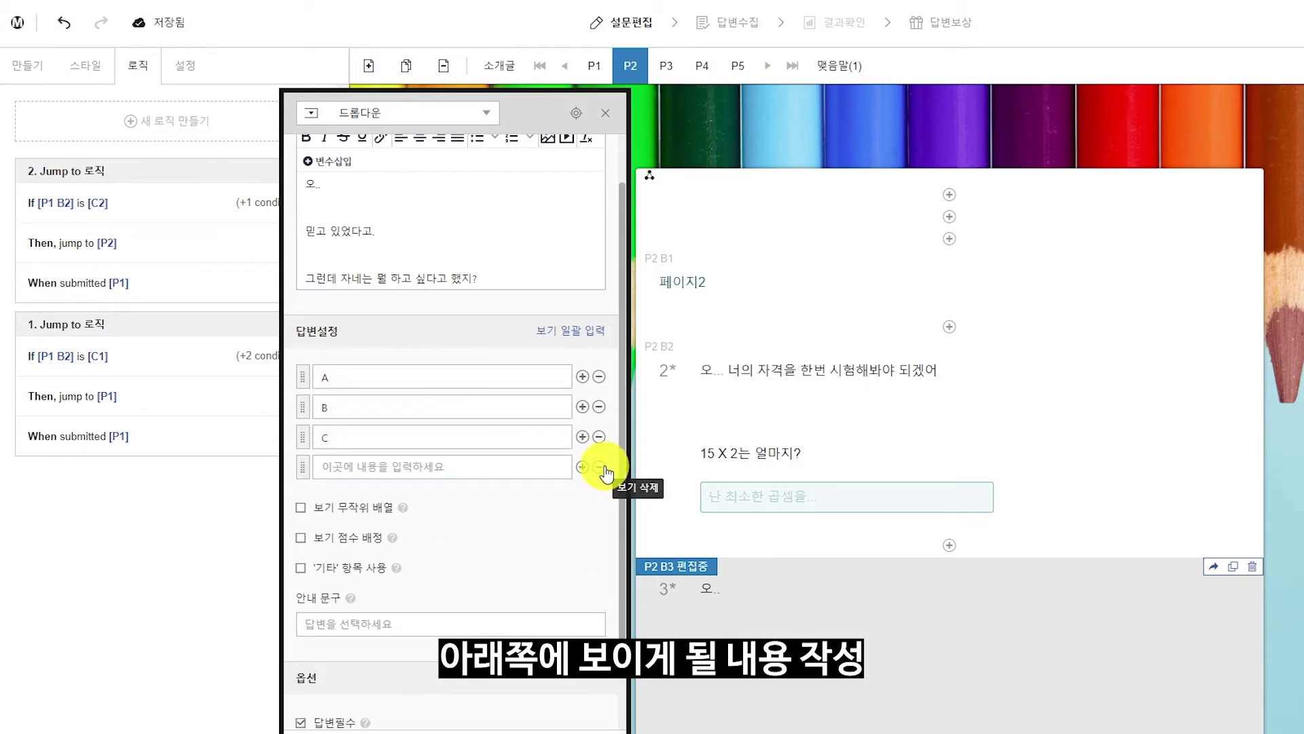
pyautogui.click(1164, 539)
# - Turn on 항목 숨기기 for question 3 on page 2 and close its editor
pyautogui.scroll(-5, 1164, 538)
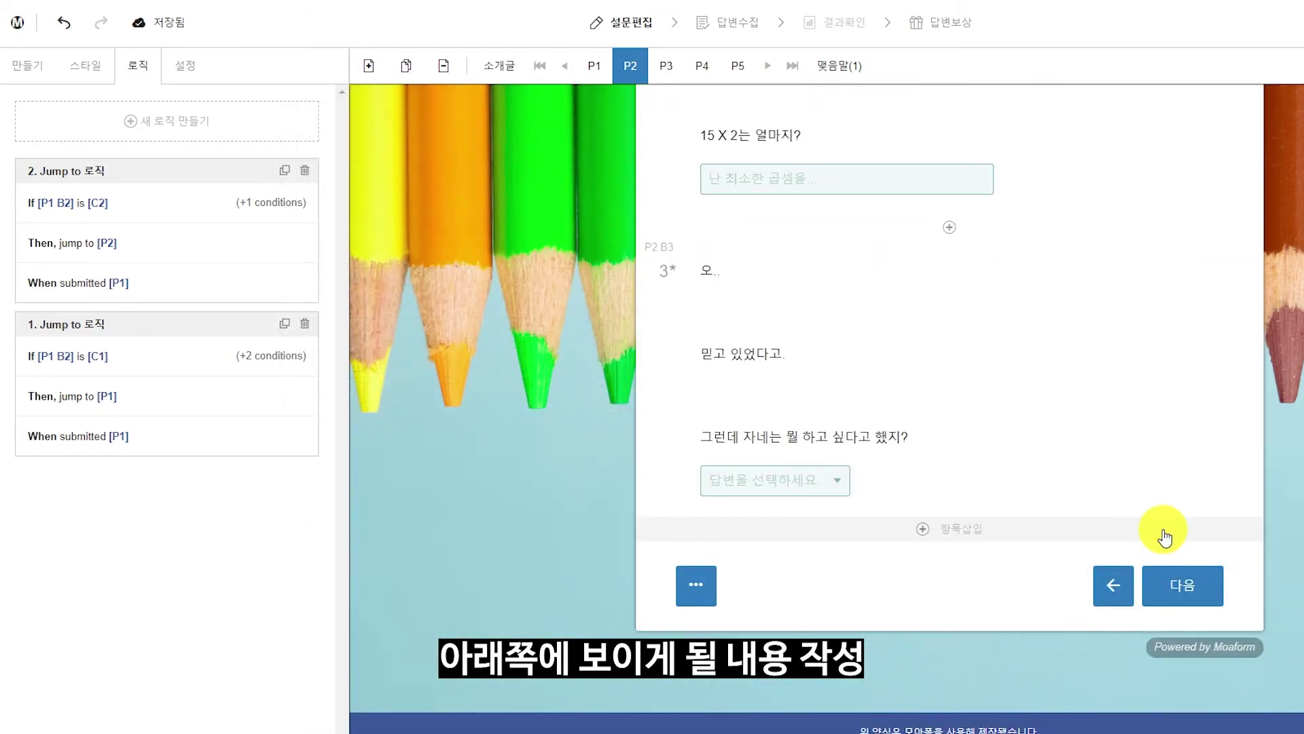
pyautogui.scroll(3, 1158, 537)
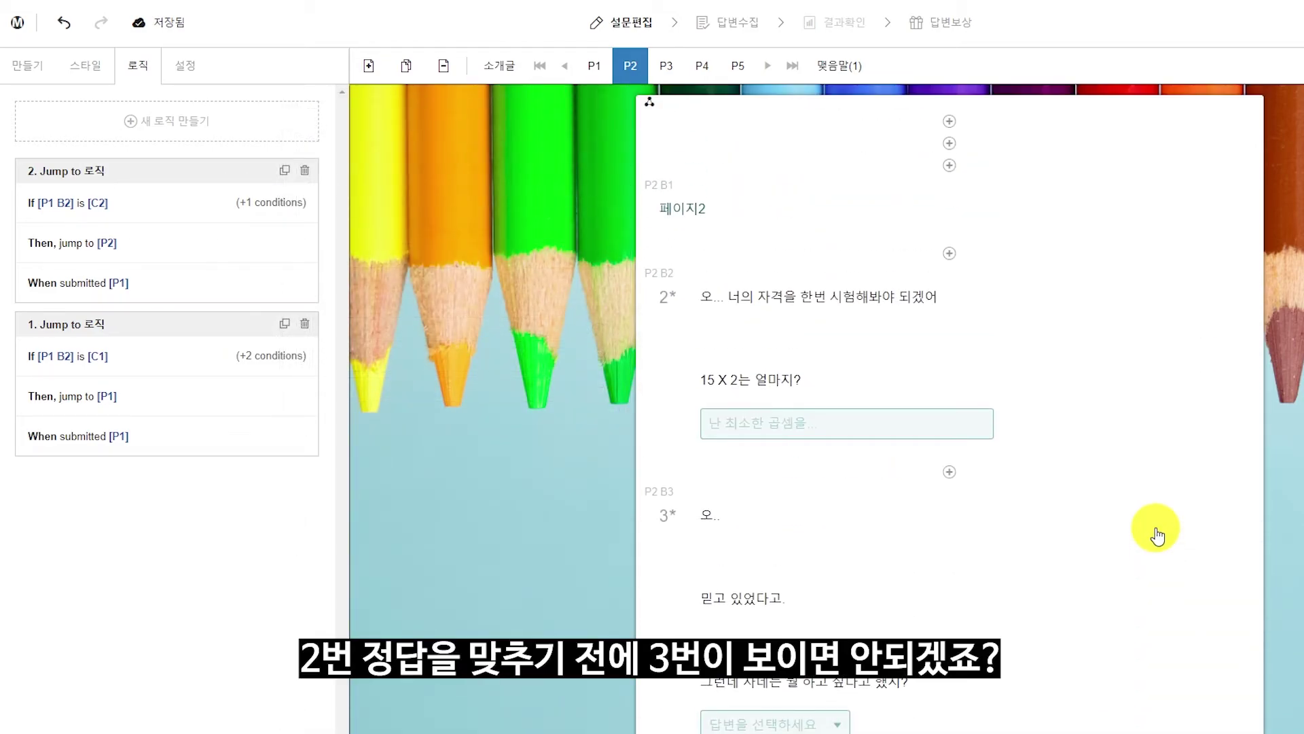
pyautogui.moveTo(952, 306)
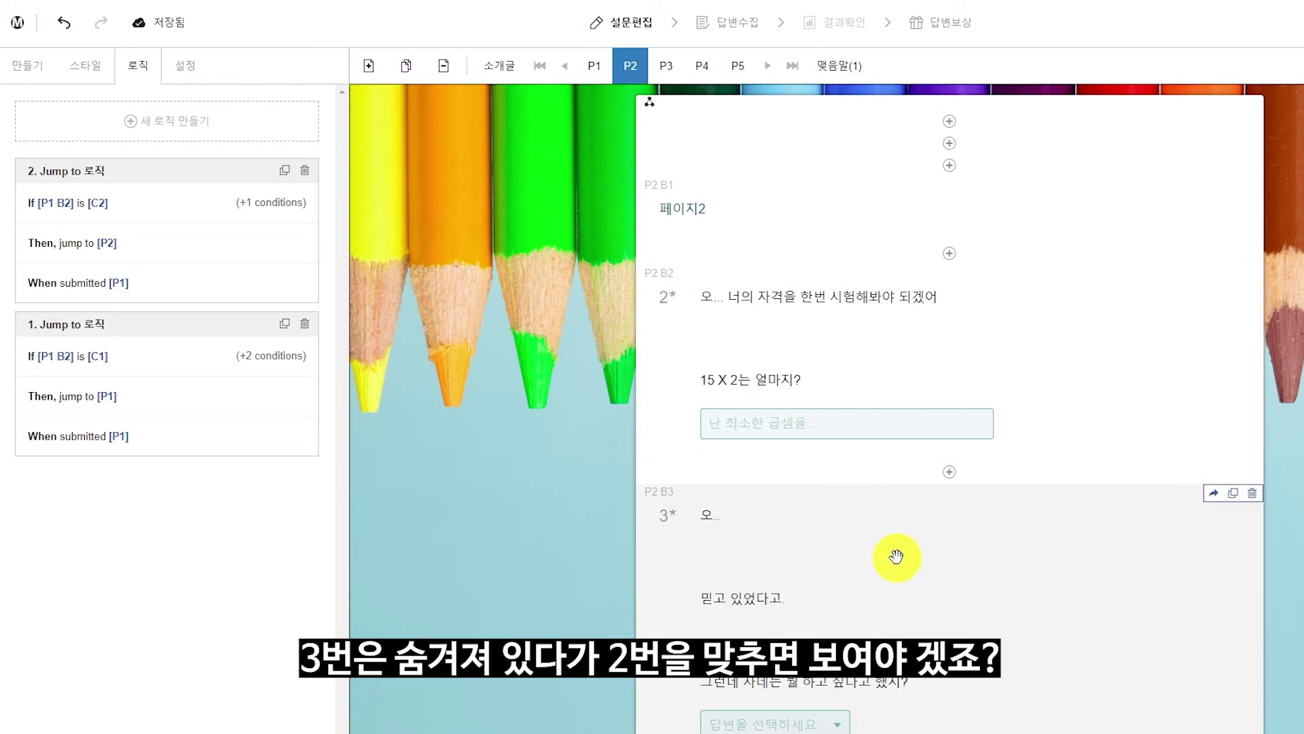
pyautogui.click(983, 559)
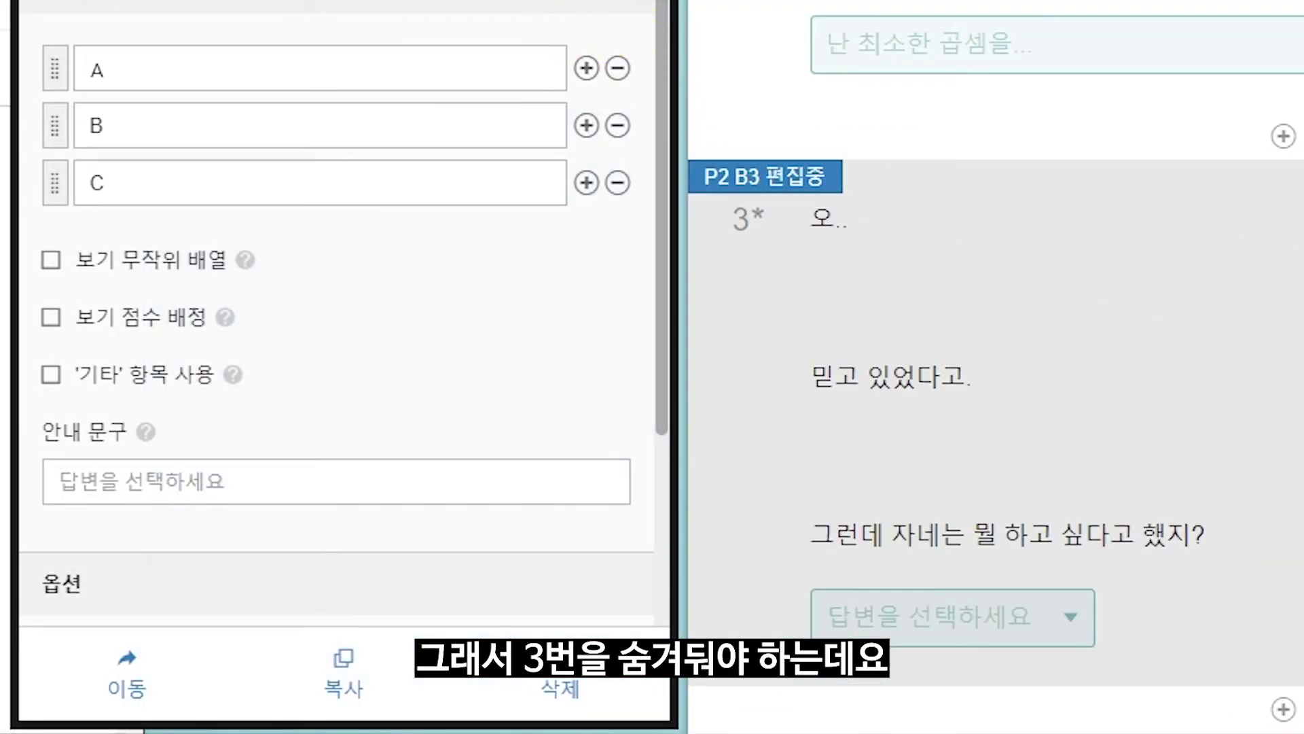
pyautogui.scroll(-3, 336, 366)
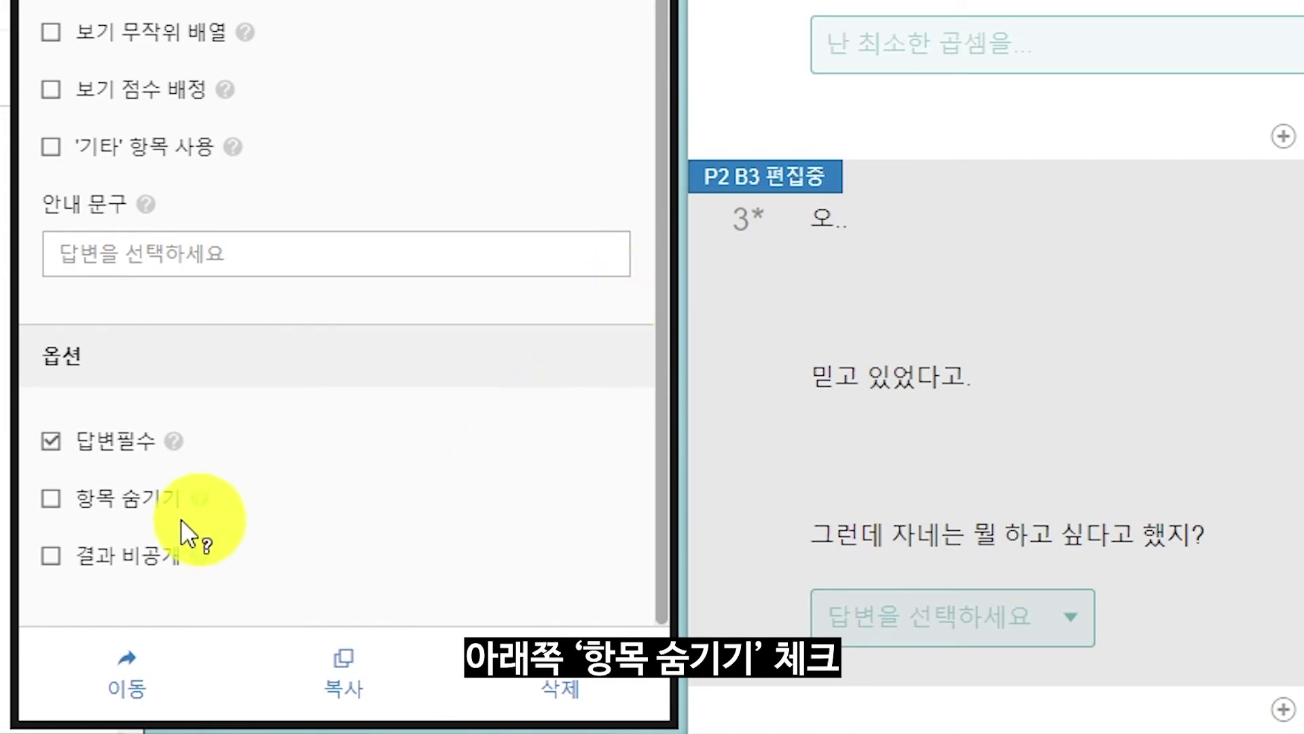
pyautogui.click(54, 502)
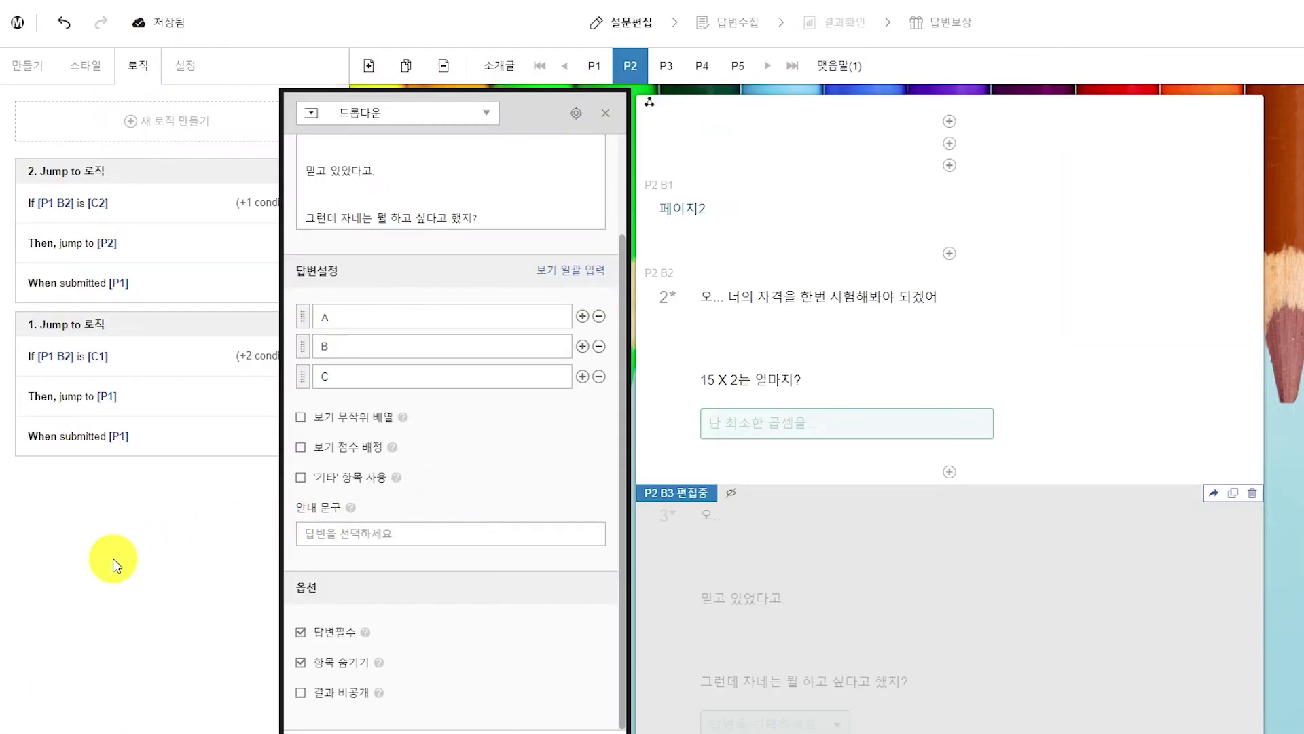
pyautogui.click(129, 560)
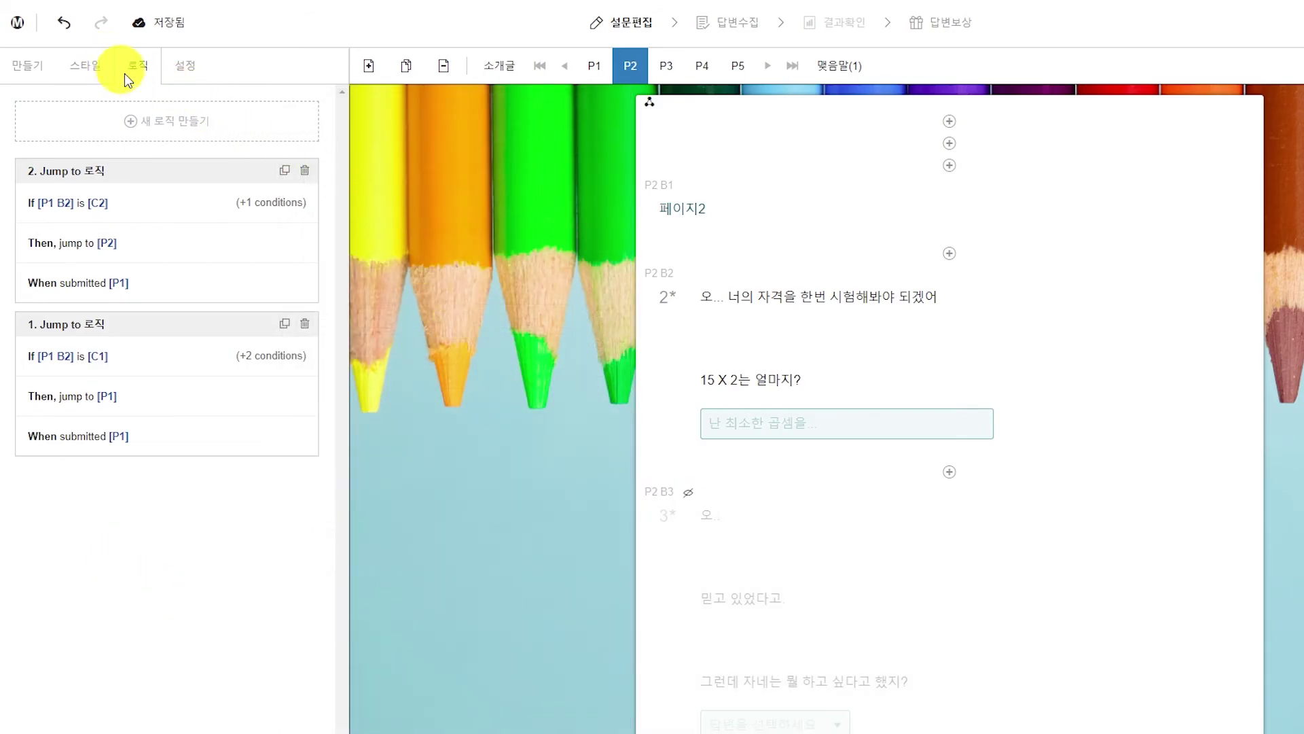
# - Create a Show / Hide 로직 rule with the IF condition that [P2 B2] is answered
pyautogui.click(223, 126)
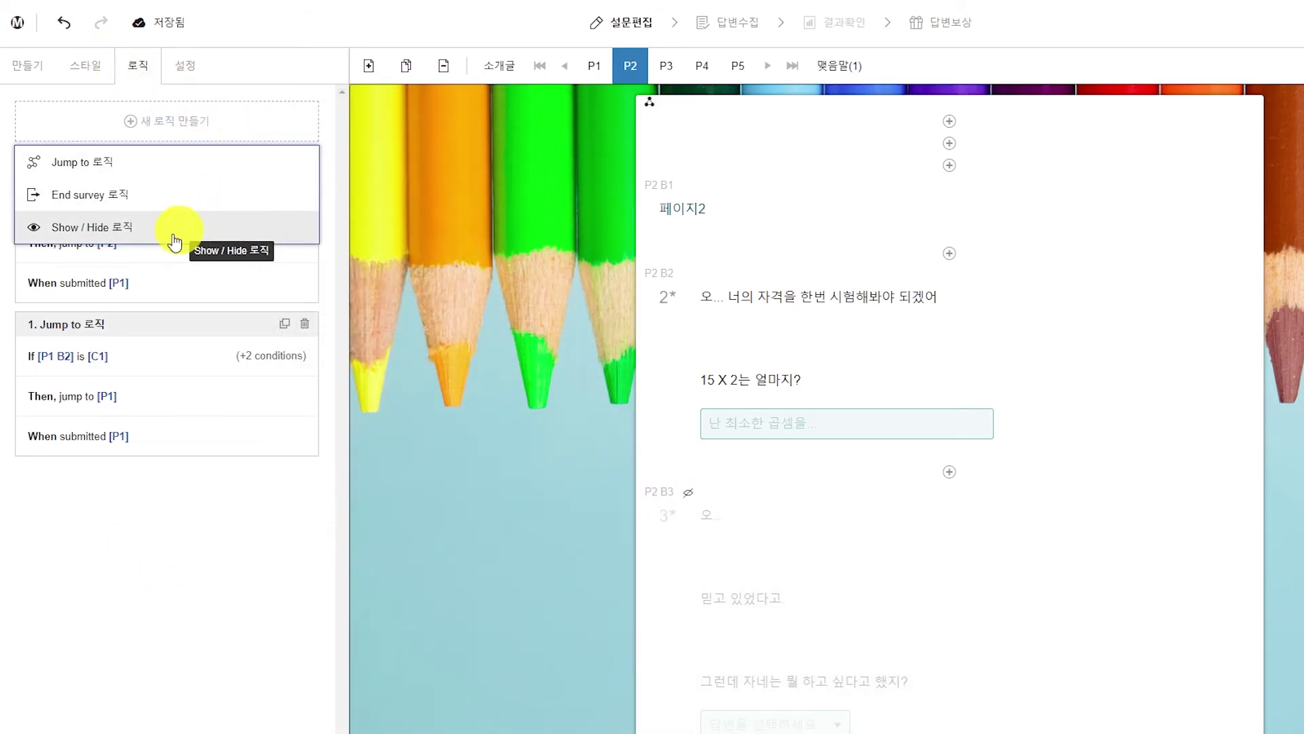
pyautogui.click(125, 233)
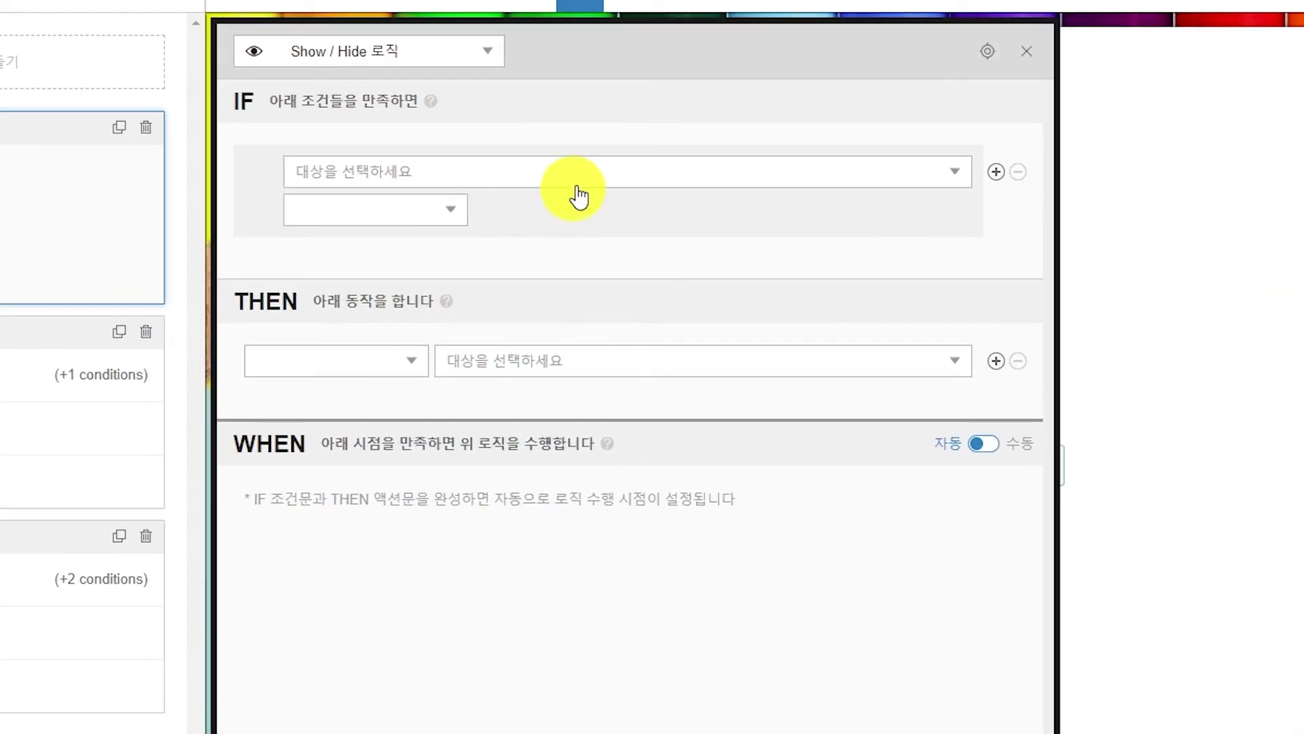
pyautogui.click(577, 184)
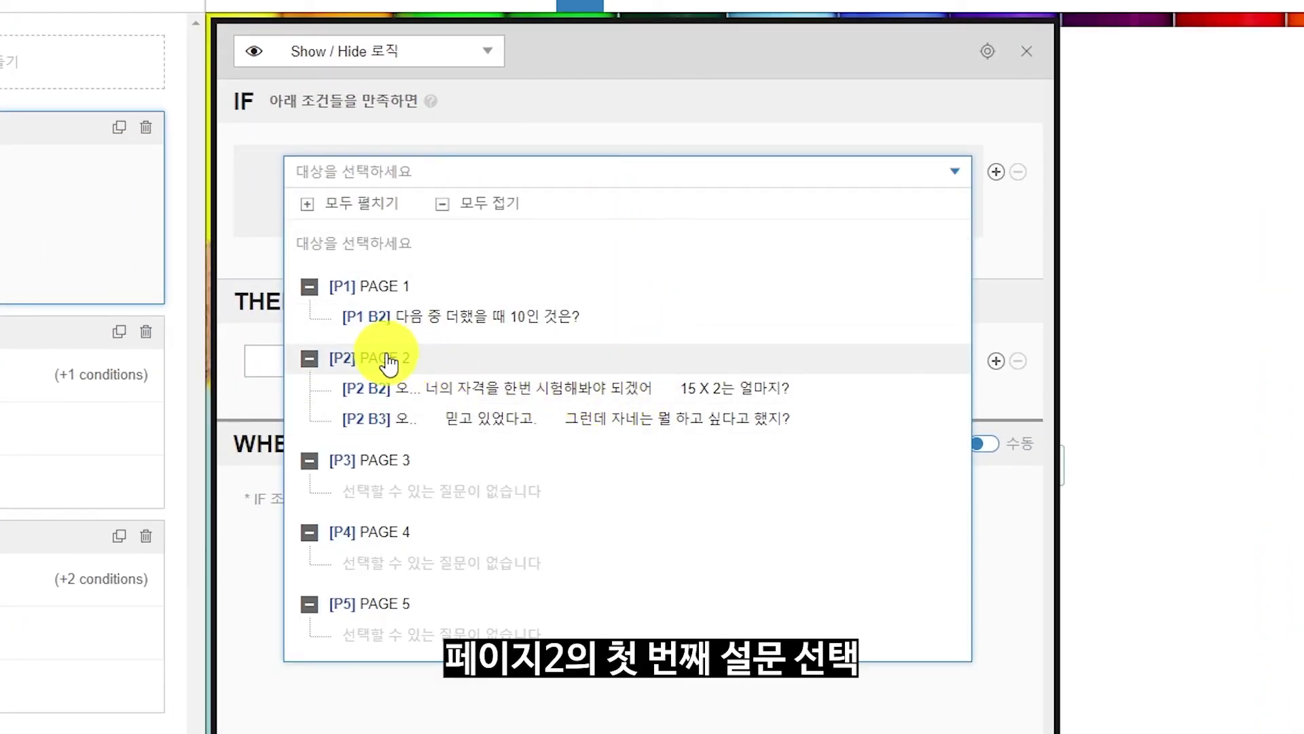
pyautogui.click(471, 389)
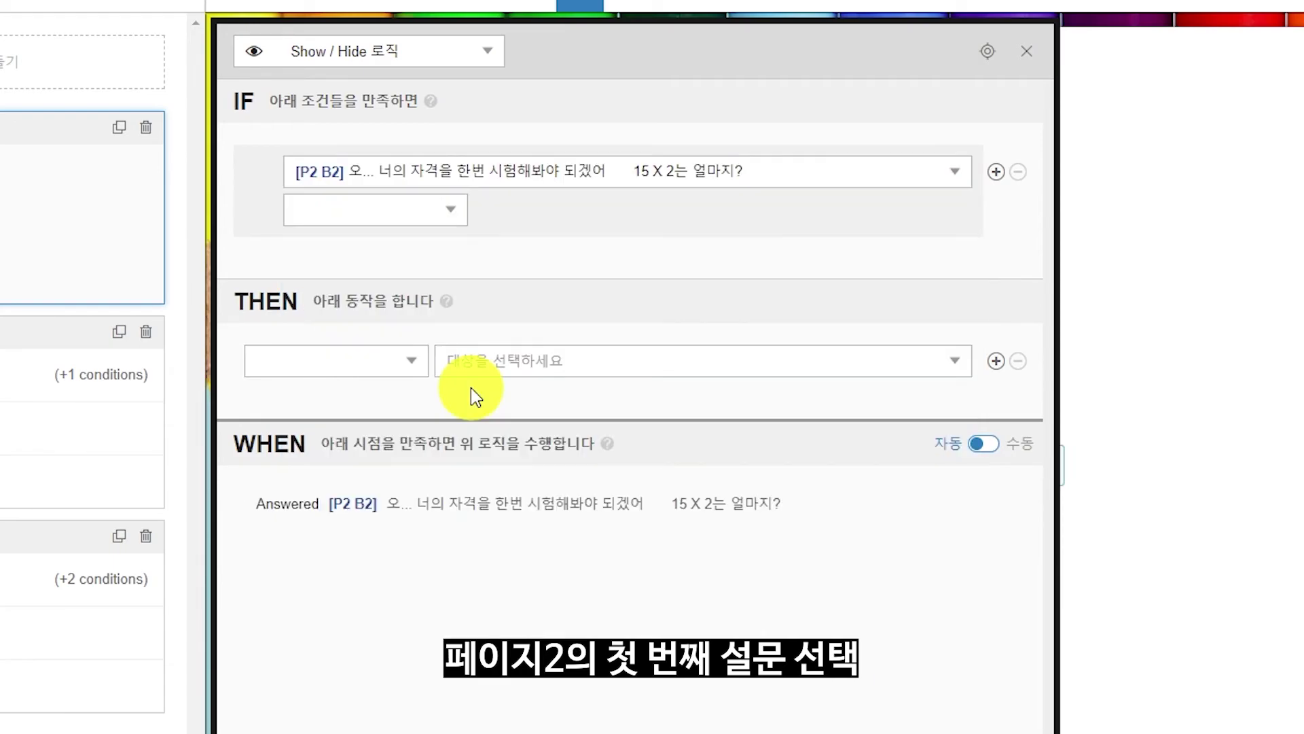
pyautogui.click(459, 218)
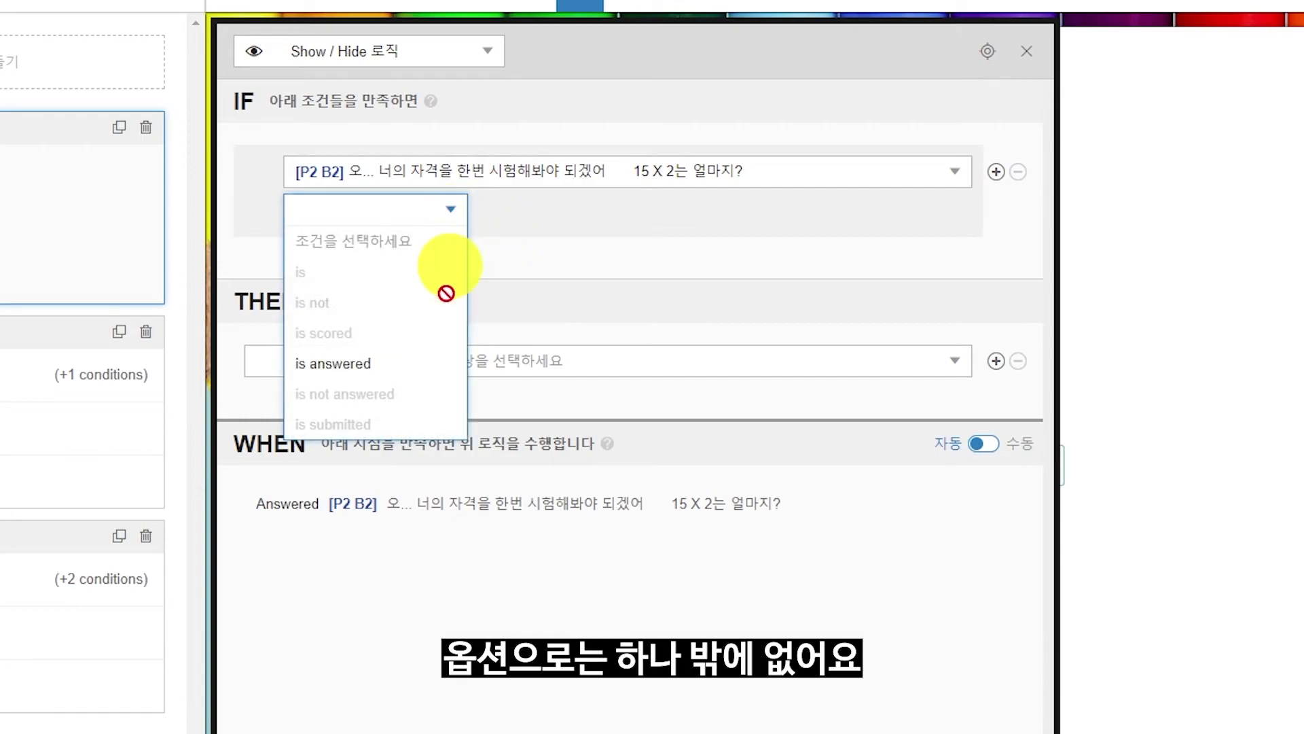
pyautogui.click(432, 367)
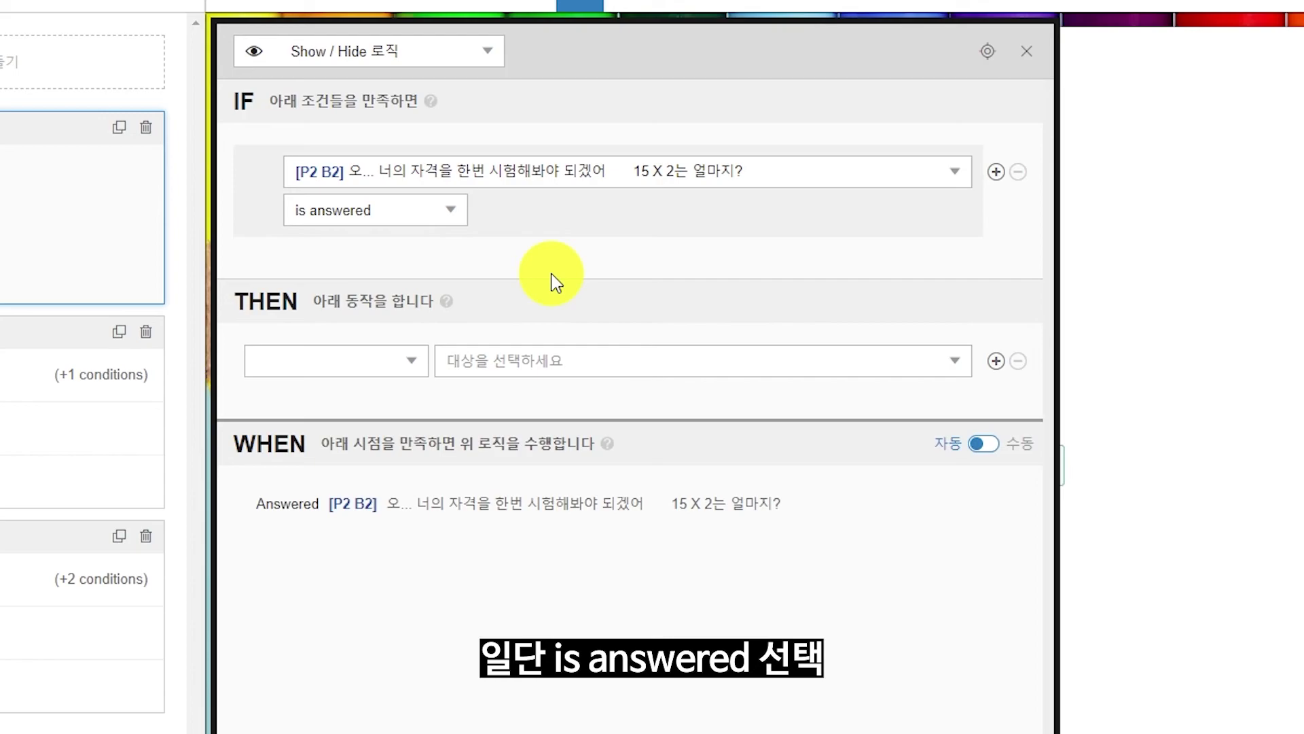
# - Set the rule's THEN action to Show [P2 B3] and close the logic editor
pyautogui.click(409, 367)
pyautogui.click(354, 424)
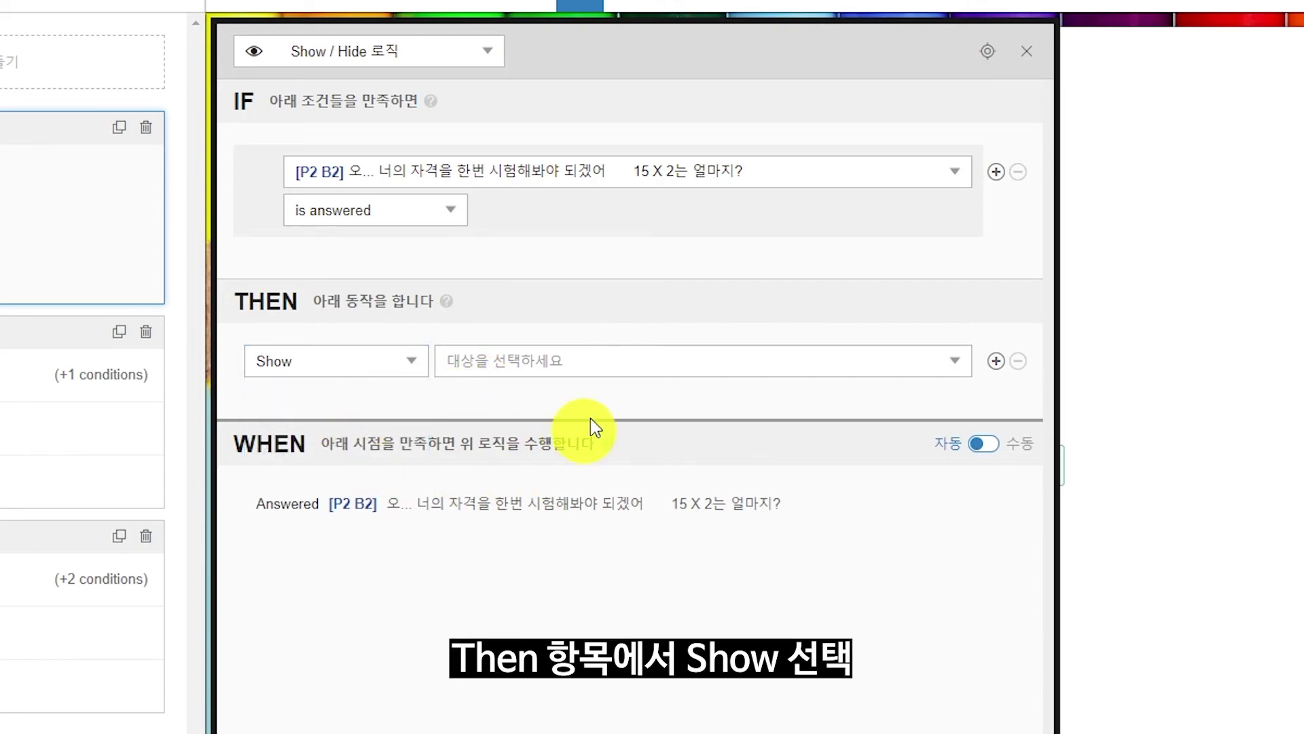
pyautogui.click(609, 367)
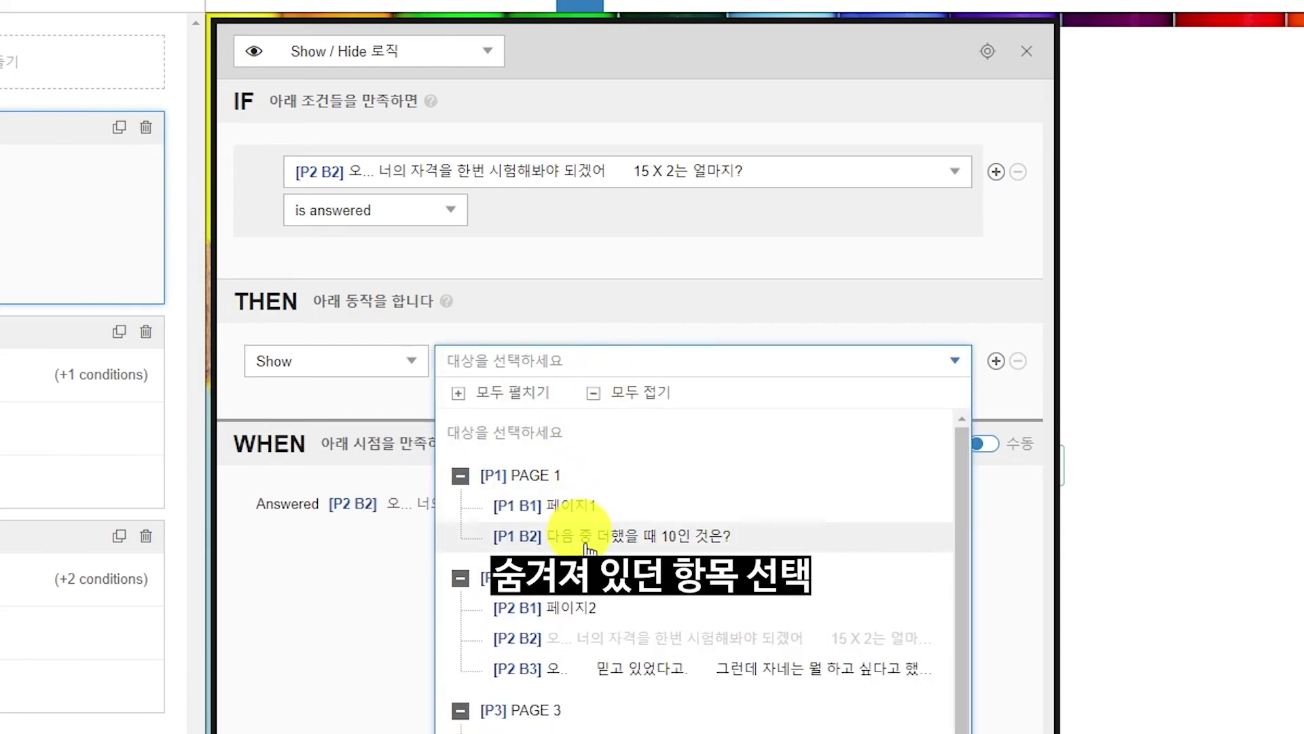
pyautogui.click(625, 669)
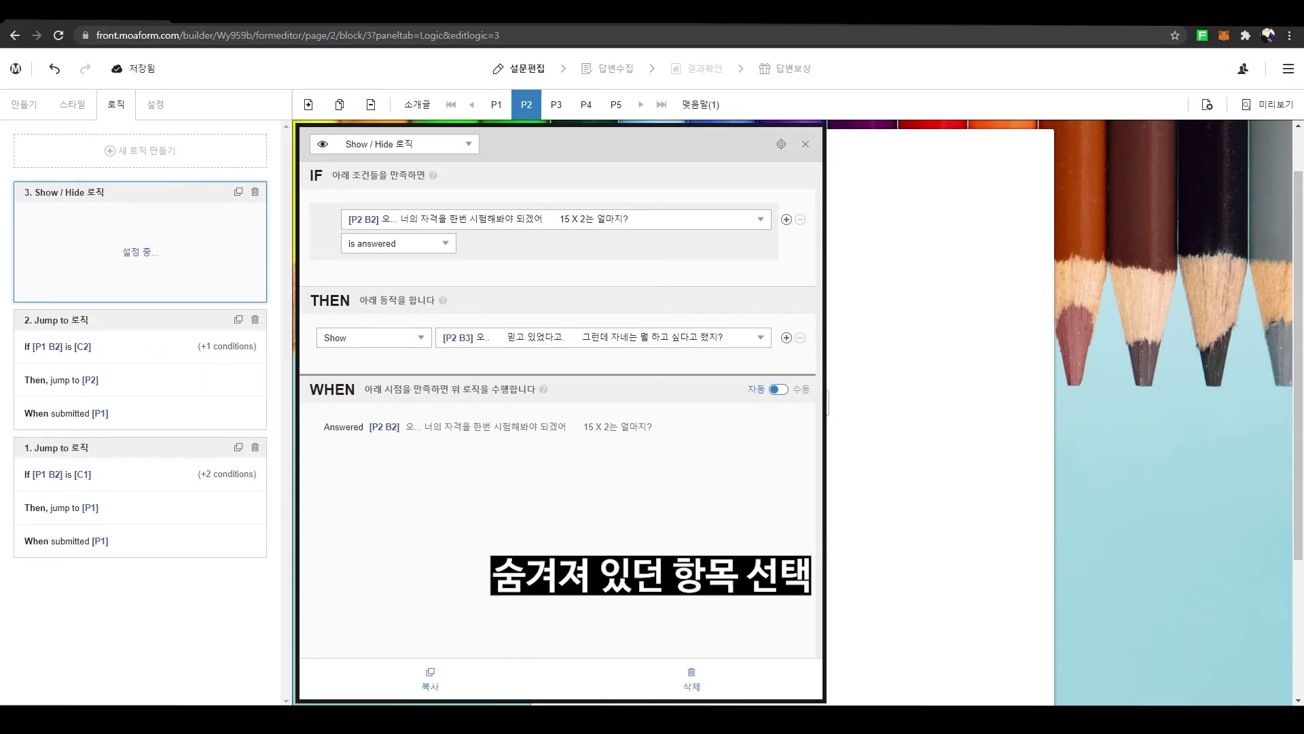
pyautogui.click(1154, 581)
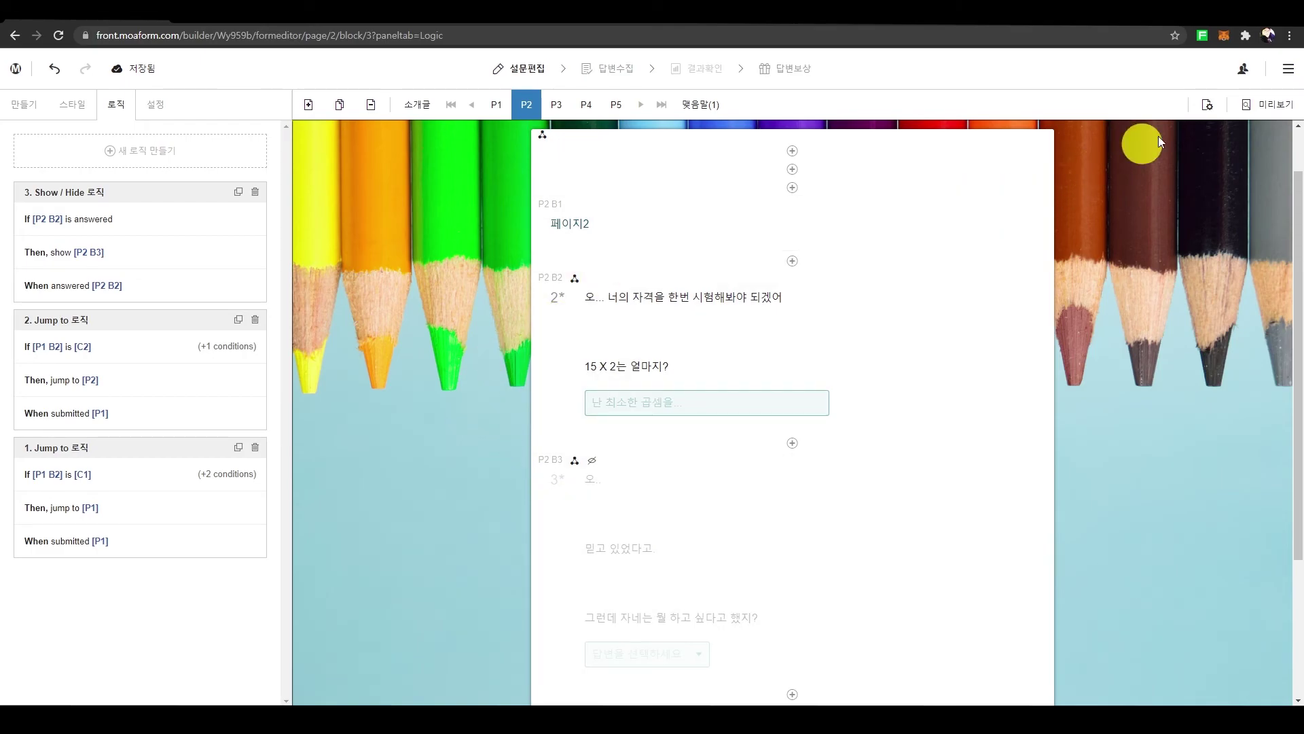
# - Preview the survey, answer the page 1 question with 3+7 and 5+5, and continue to the following page
pyautogui.click(1292, 110)
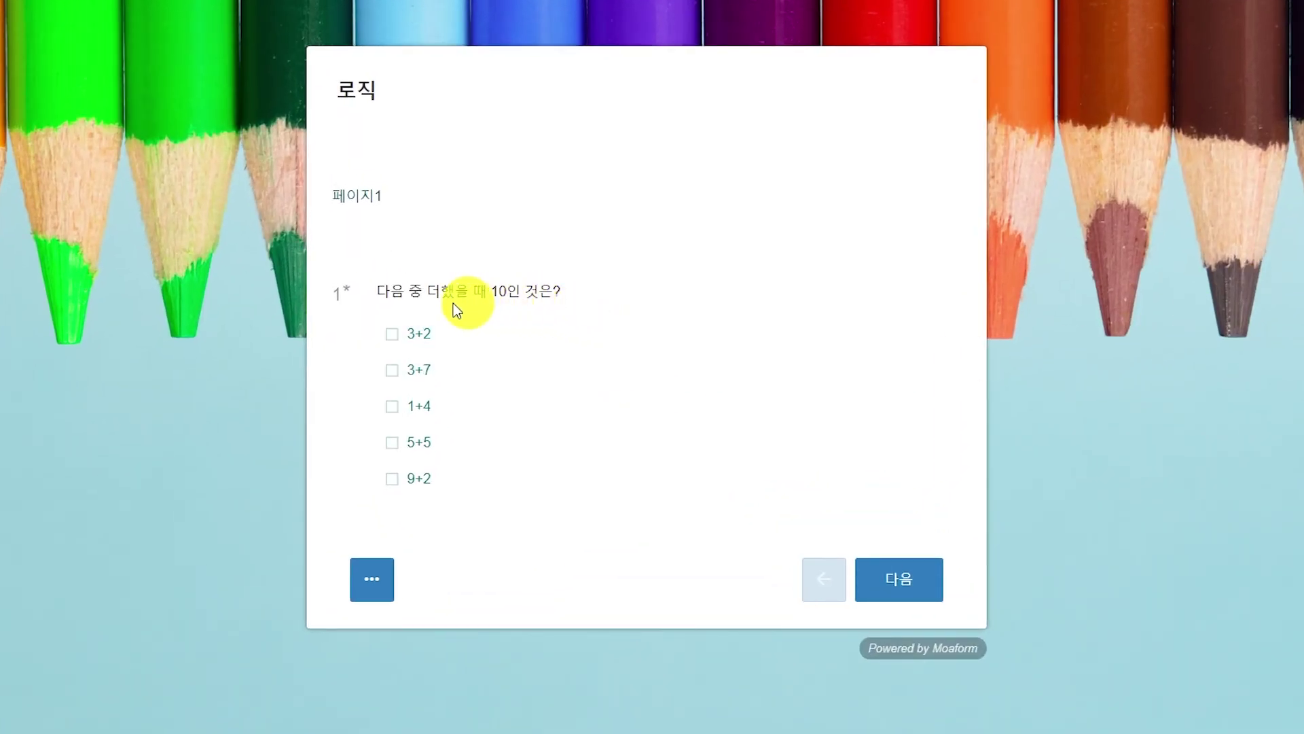
pyautogui.click(398, 372)
pyautogui.click(392, 445)
pyautogui.click(916, 603)
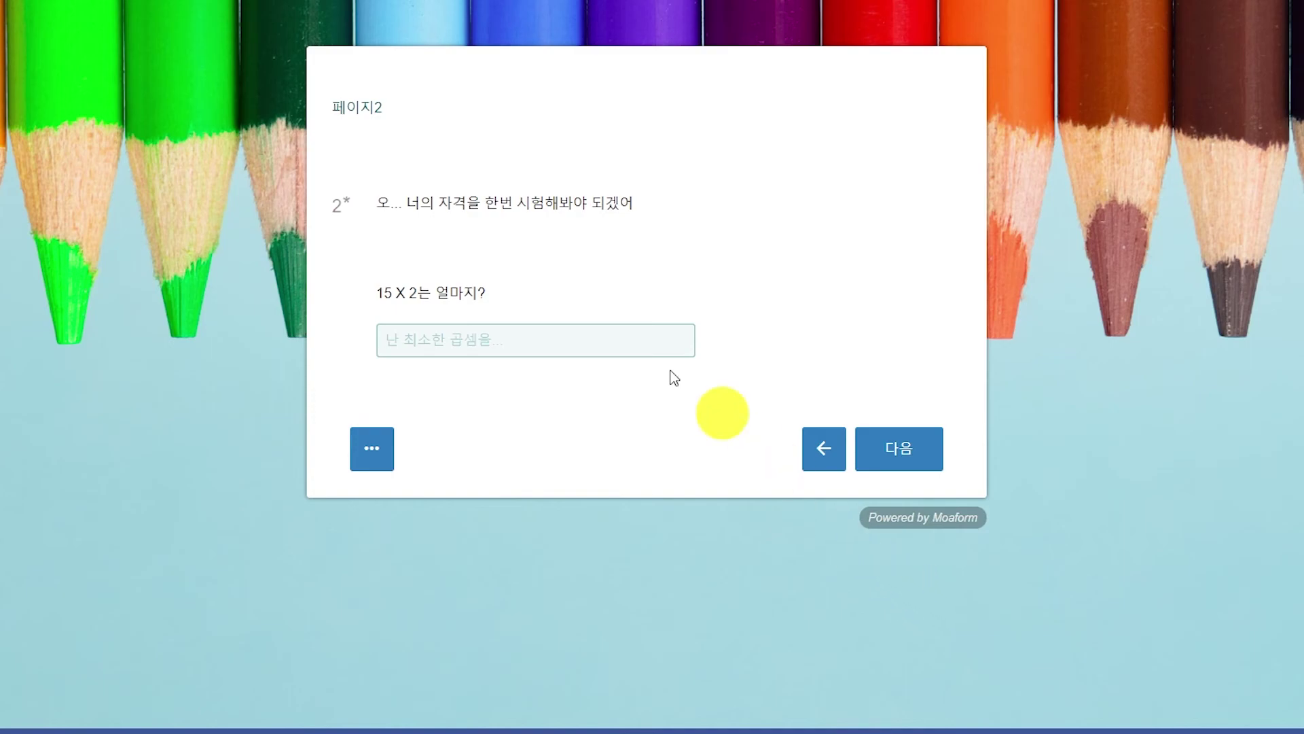
# - Test the "15 X 2는 얼마지?" question in the preview with the answer 30, clear it and try 20
pyautogui.click(507, 341)
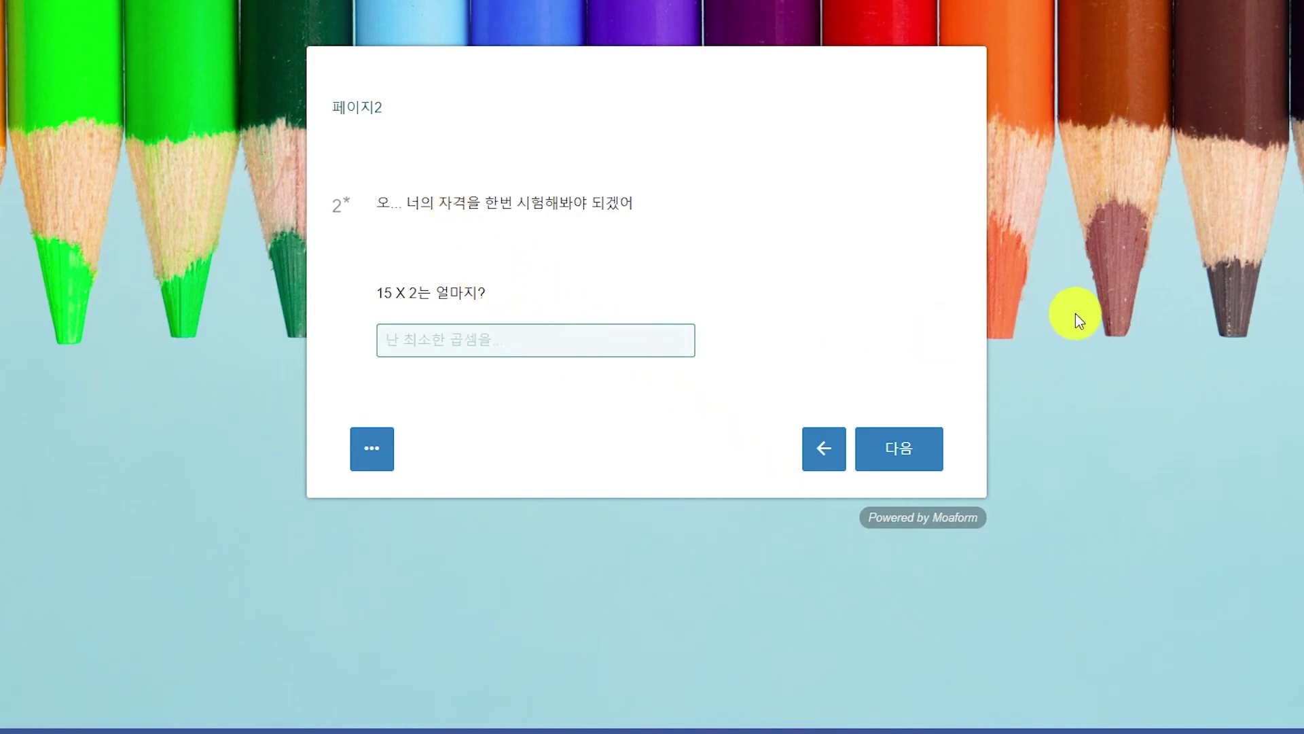
pyautogui.write('30')
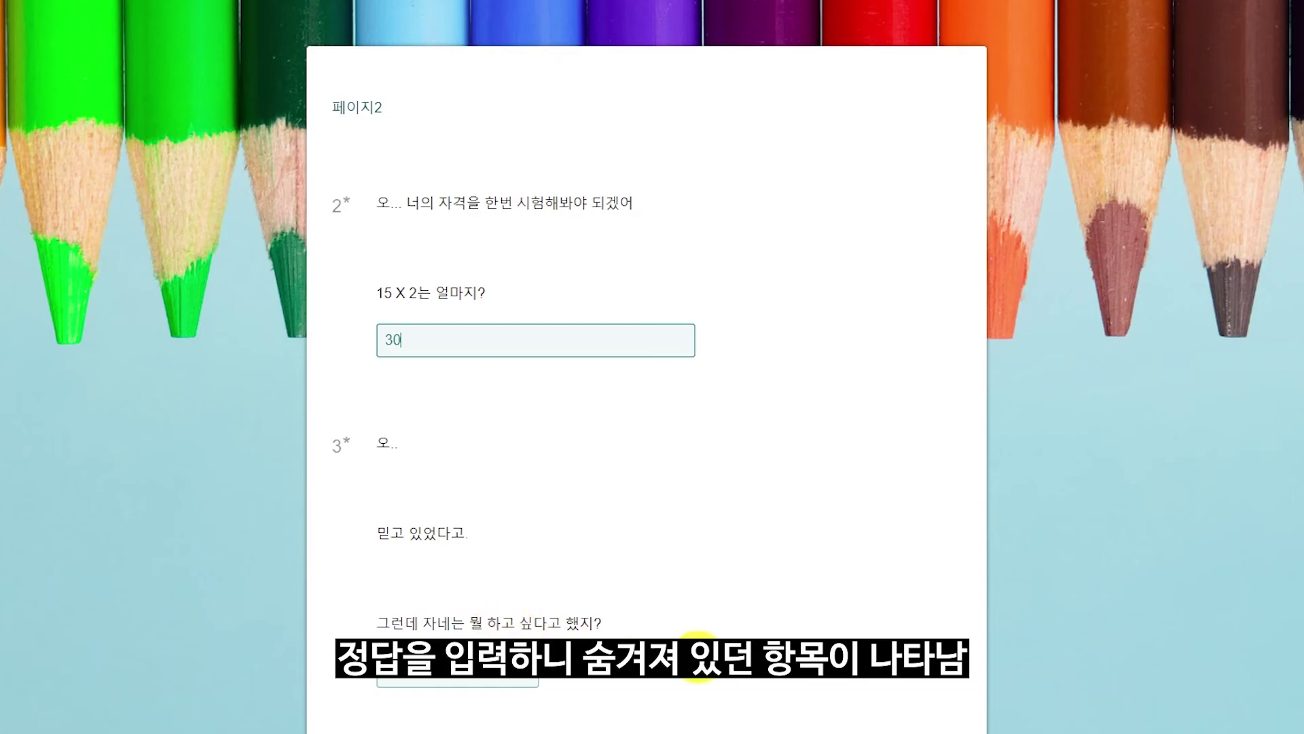
pyautogui.press('BackSpace')
pyautogui.press('BackSpace')
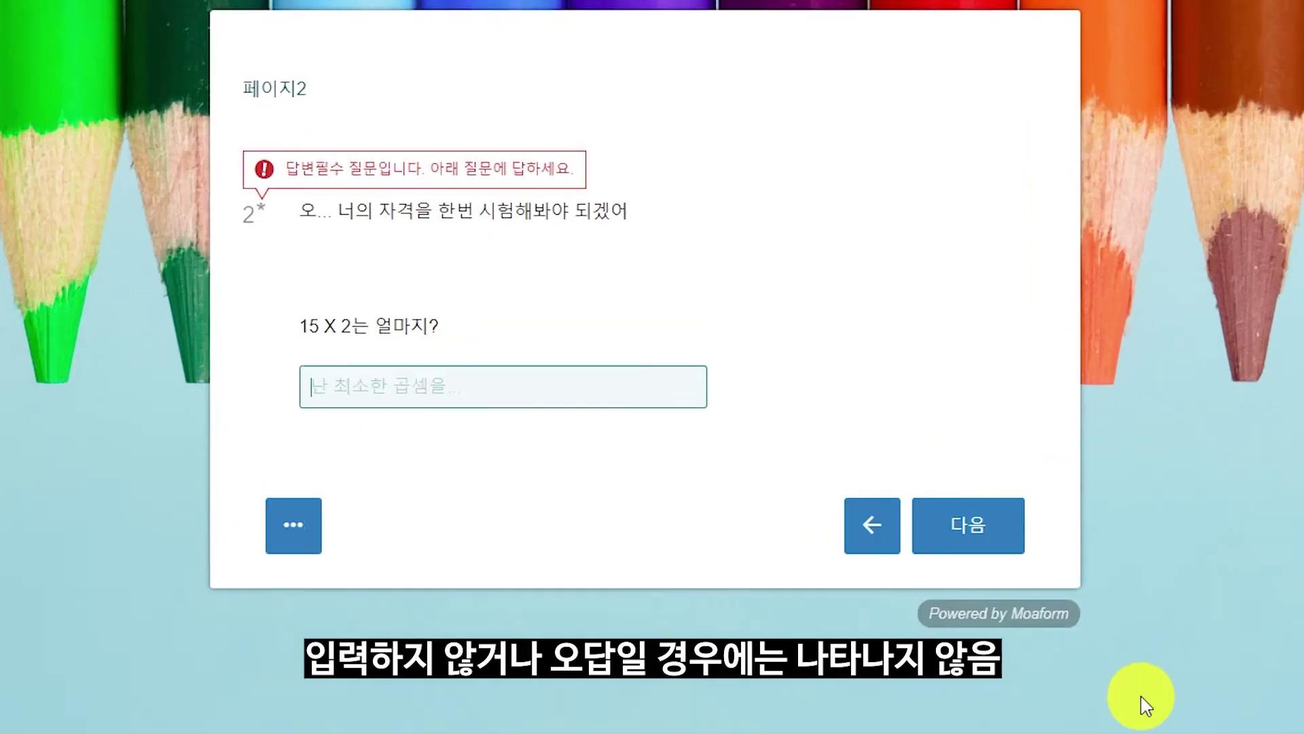
pyautogui.write('20')
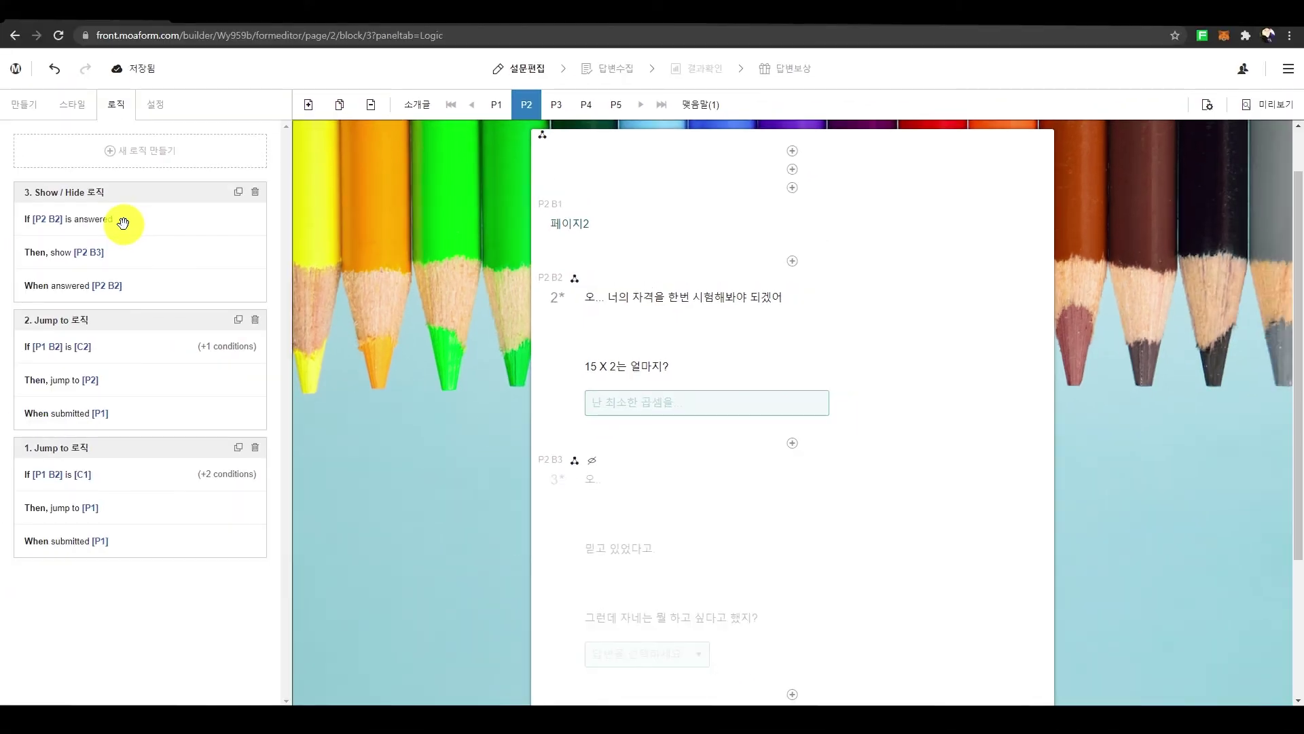
# - Review the Show / Hide rule's condition and action, question 2's data pattern and question 3's settings
pyautogui.click(123, 222)
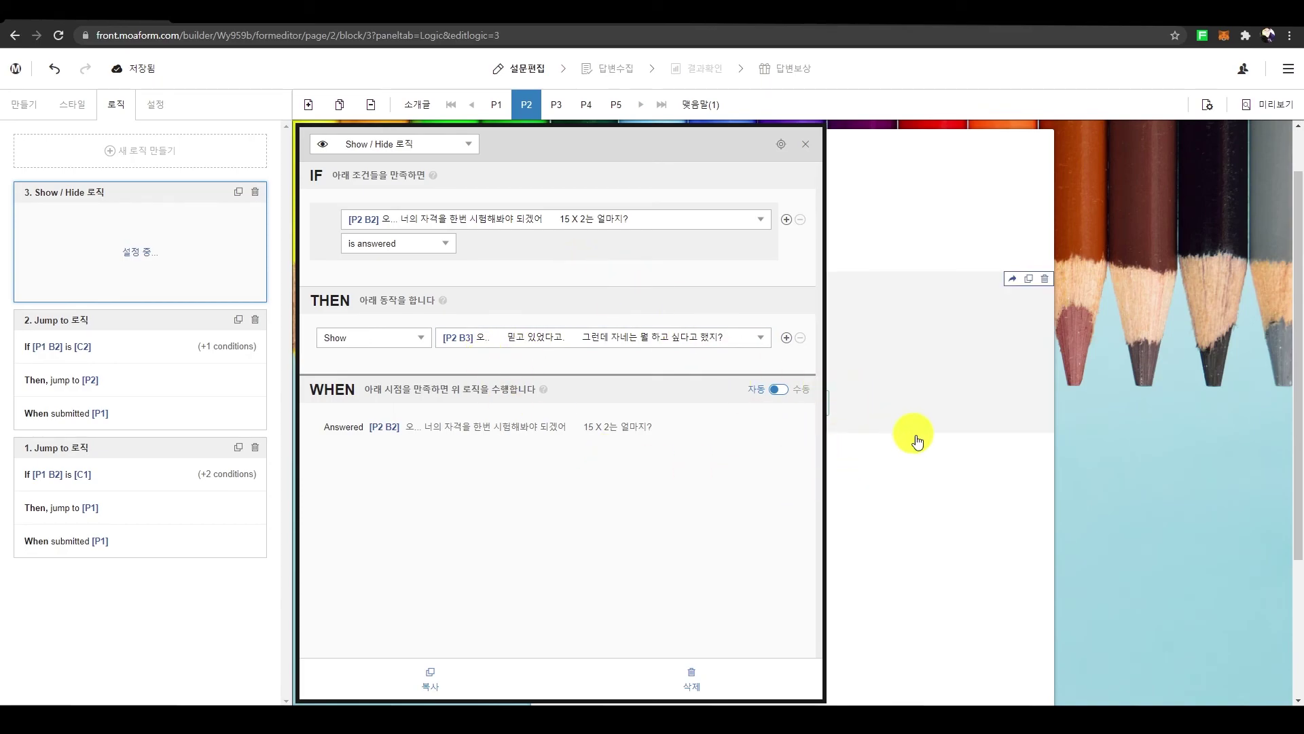
pyautogui.click(951, 533)
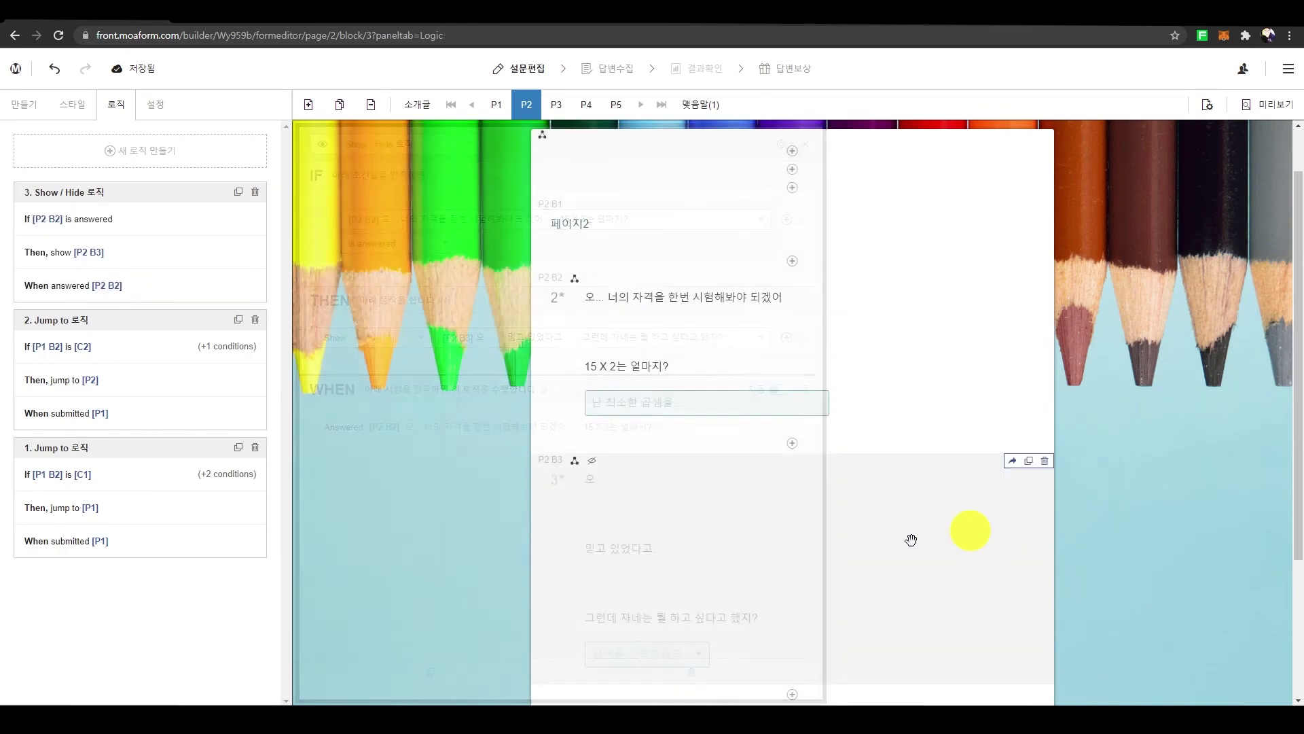
pyautogui.click(609, 335)
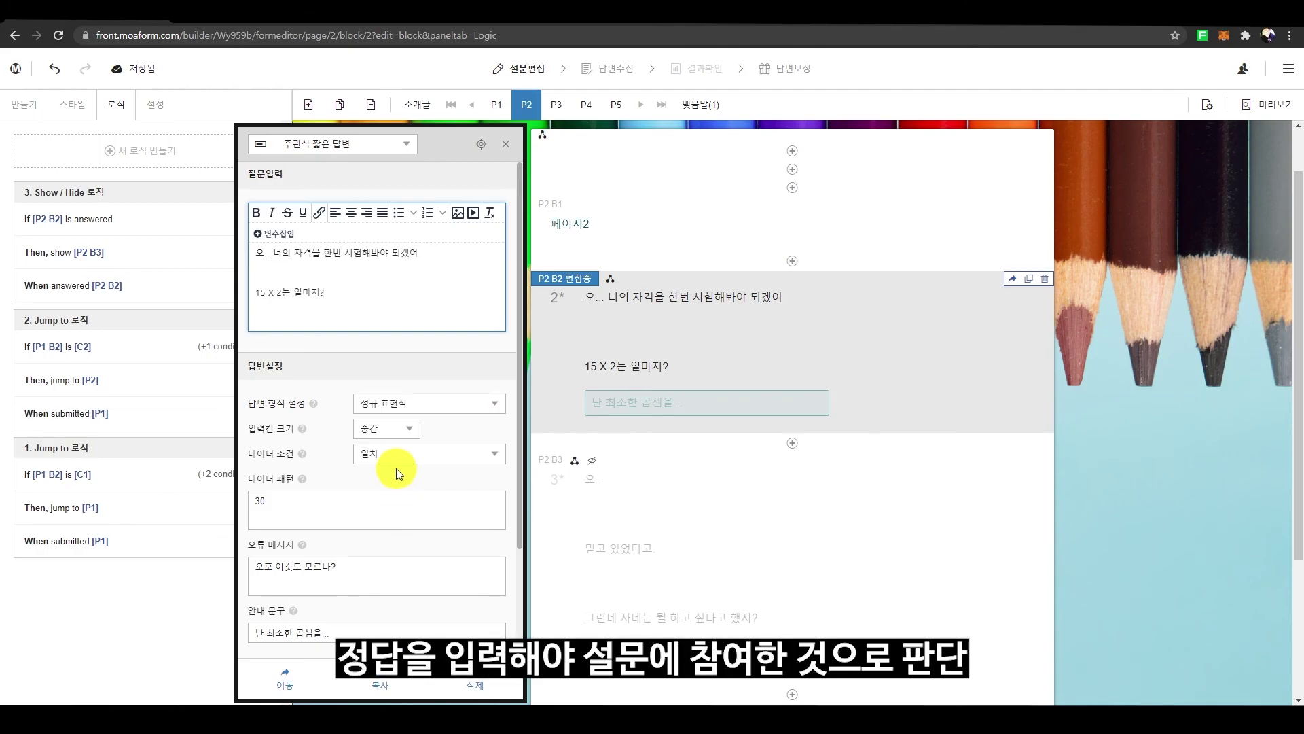
pyautogui.click(356, 504)
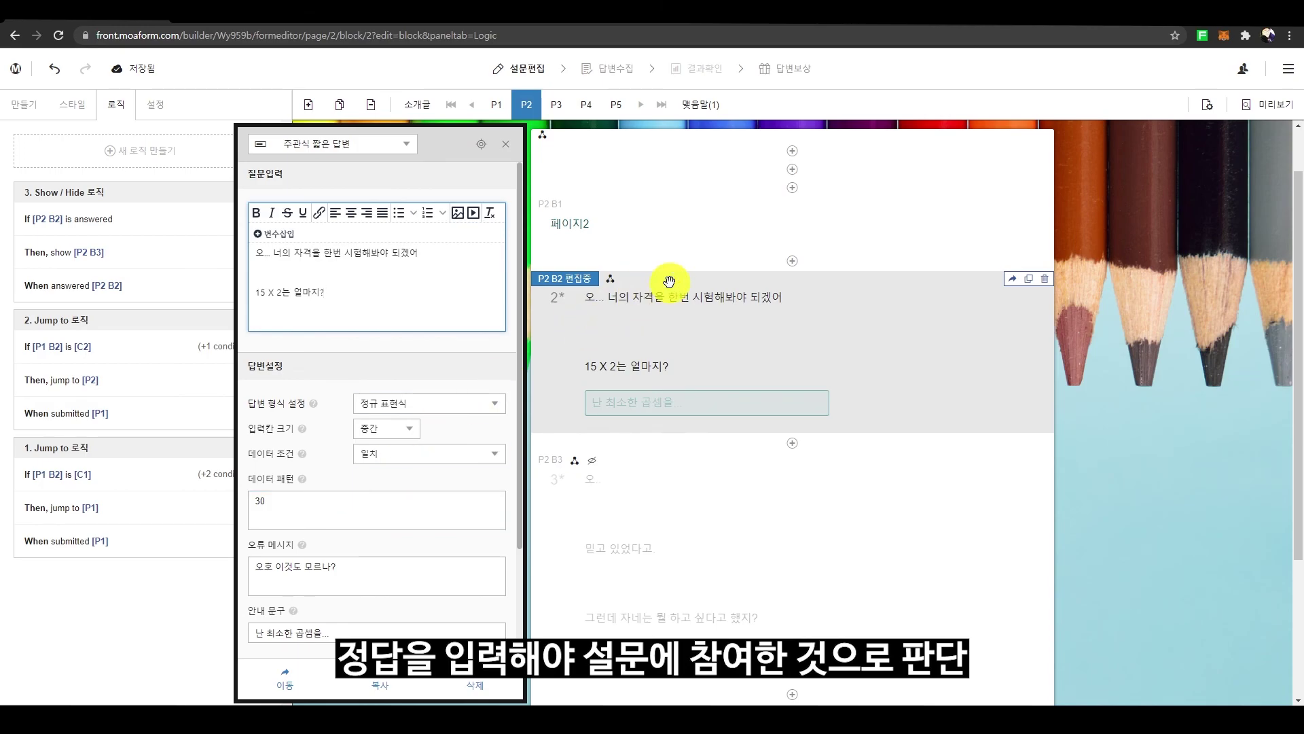
pyautogui.click(681, 494)
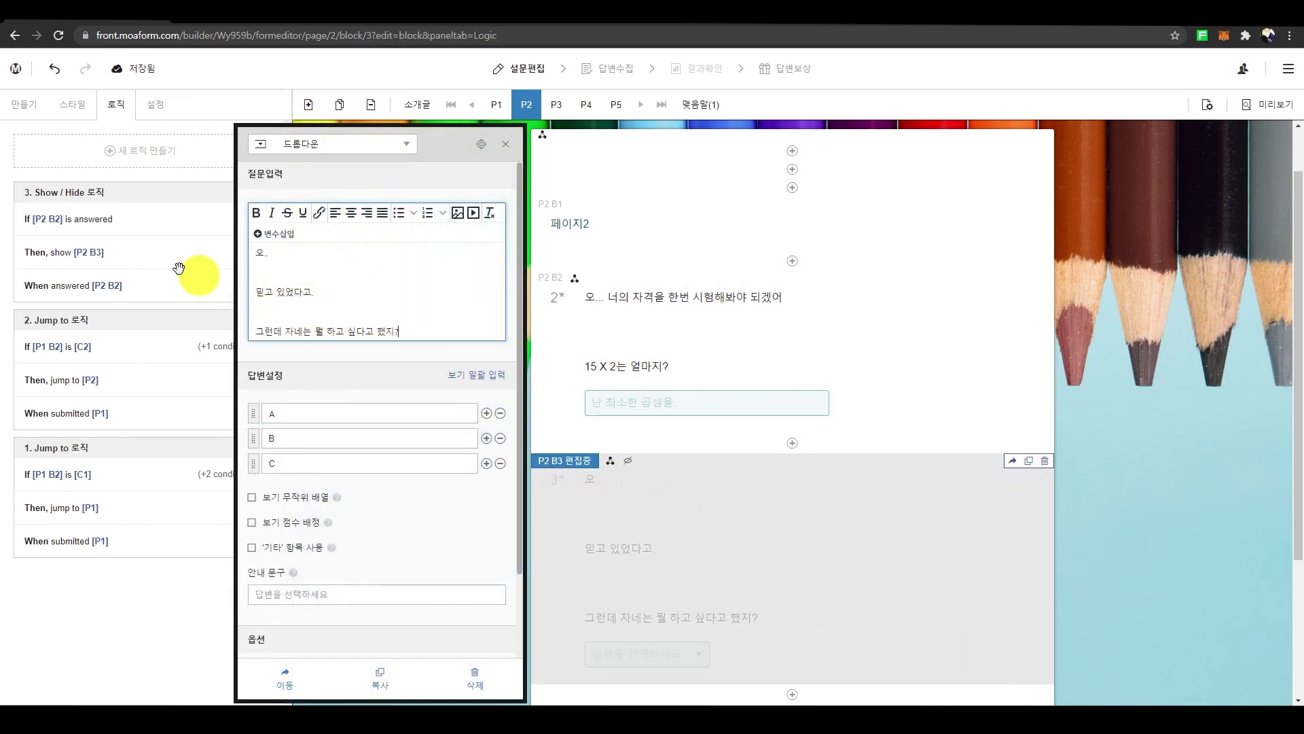
# - Check the Show / Hide rule again, examine question 2's error message in its answer settings, and close the editor
pyautogui.click(128, 219)
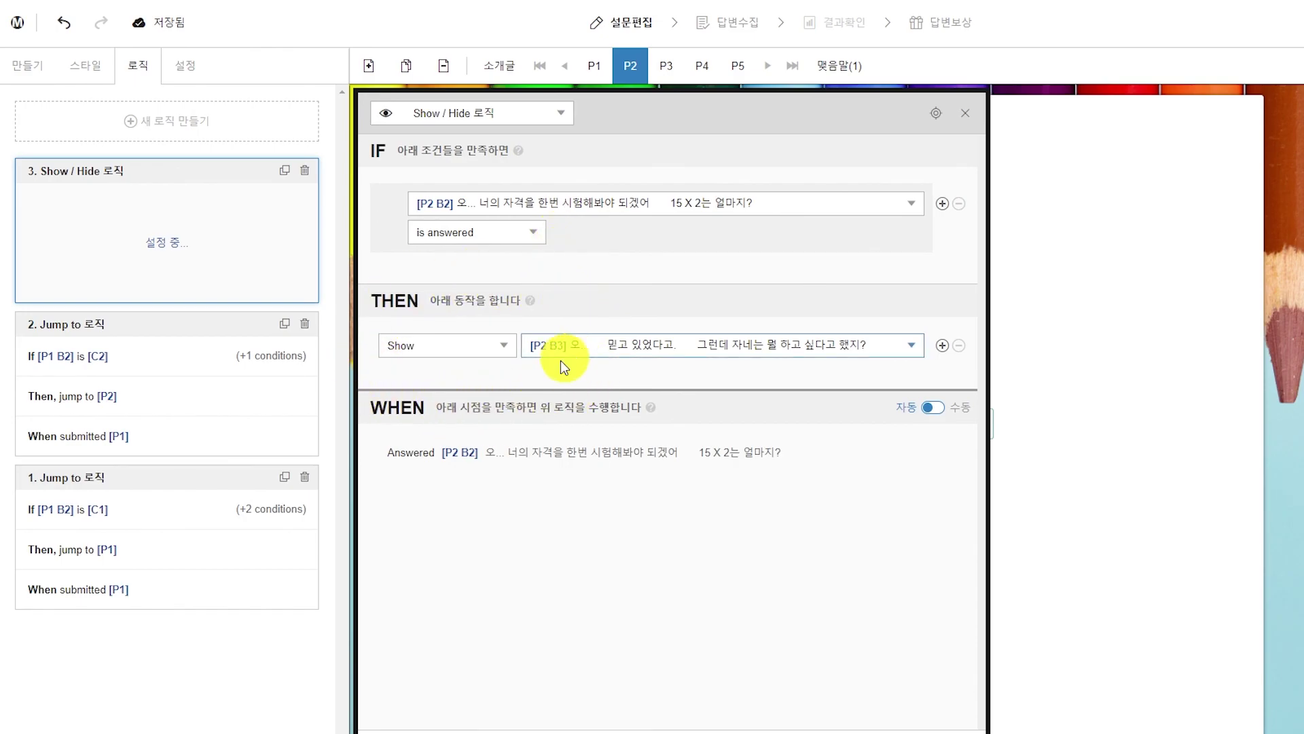
pyautogui.click(1155, 428)
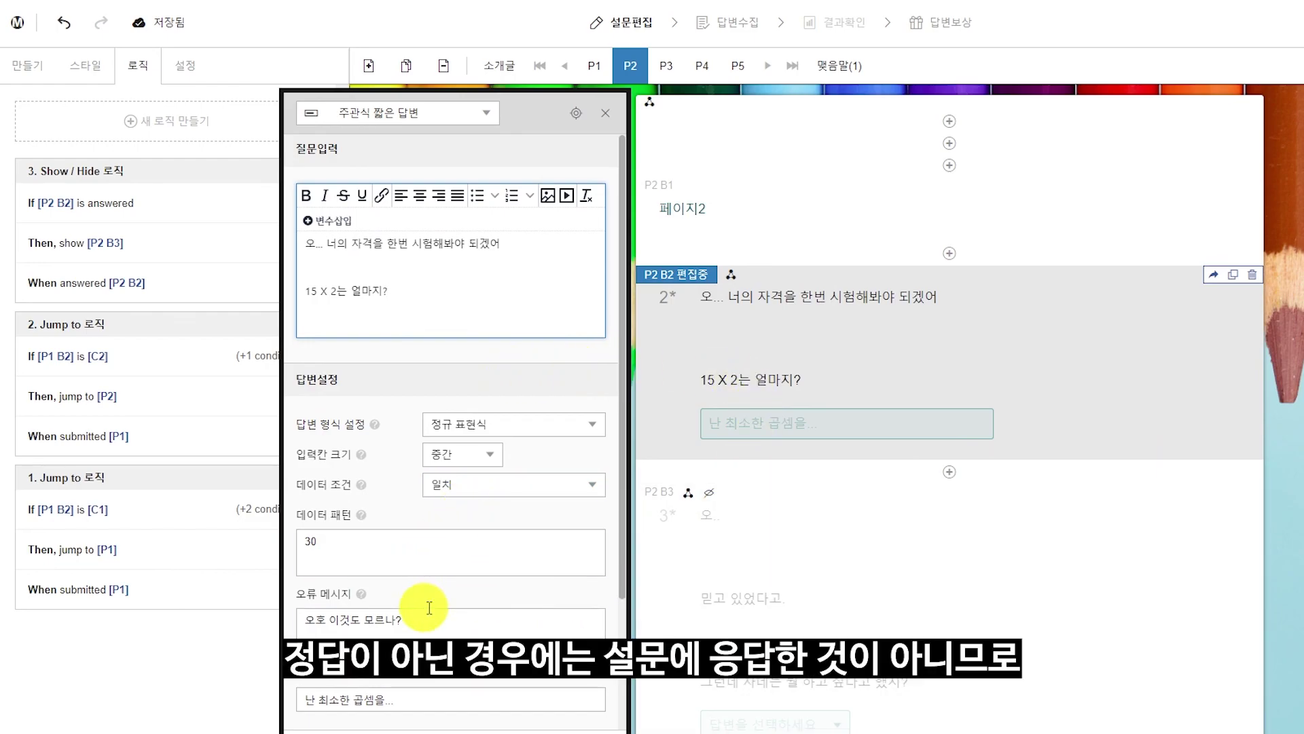
pyautogui.scroll(-3, 440, 601)
pyautogui.moveTo(402, 454); pyautogui.dragTo(283, 458)
pyautogui.click(525, 466)
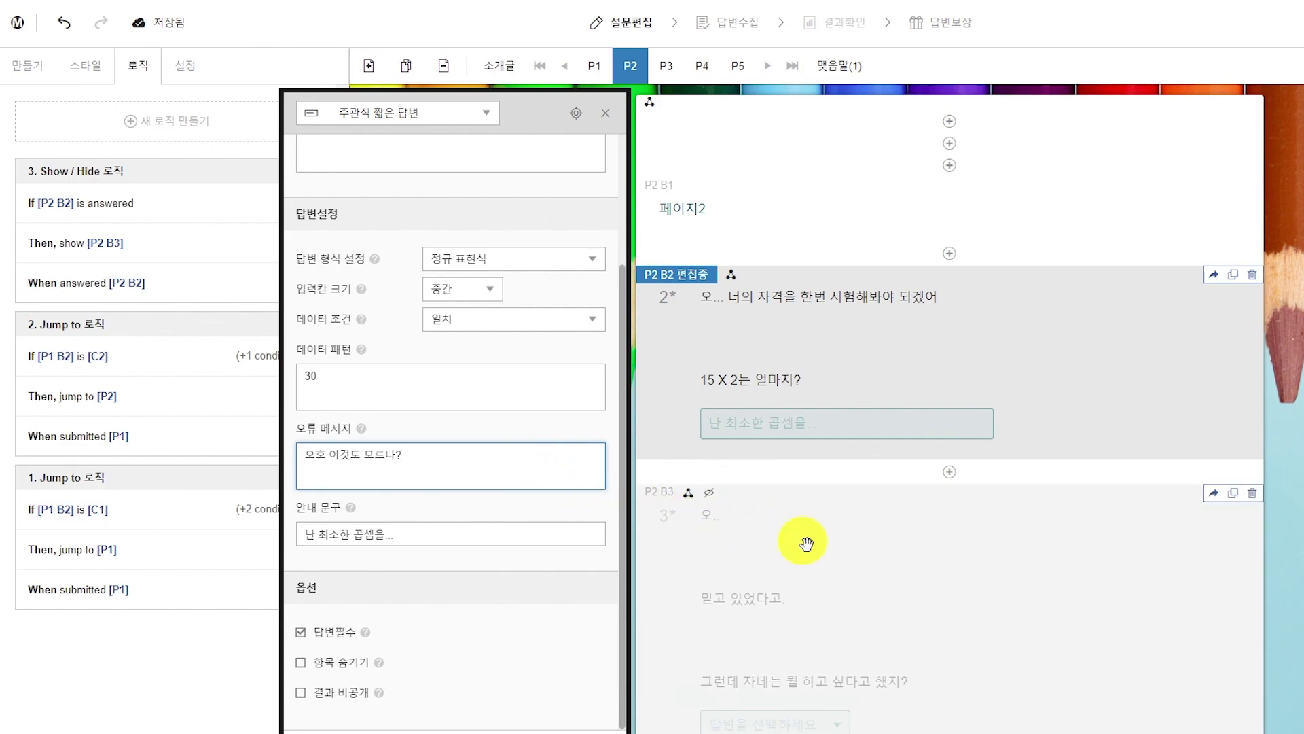
pyautogui.click(890, 632)
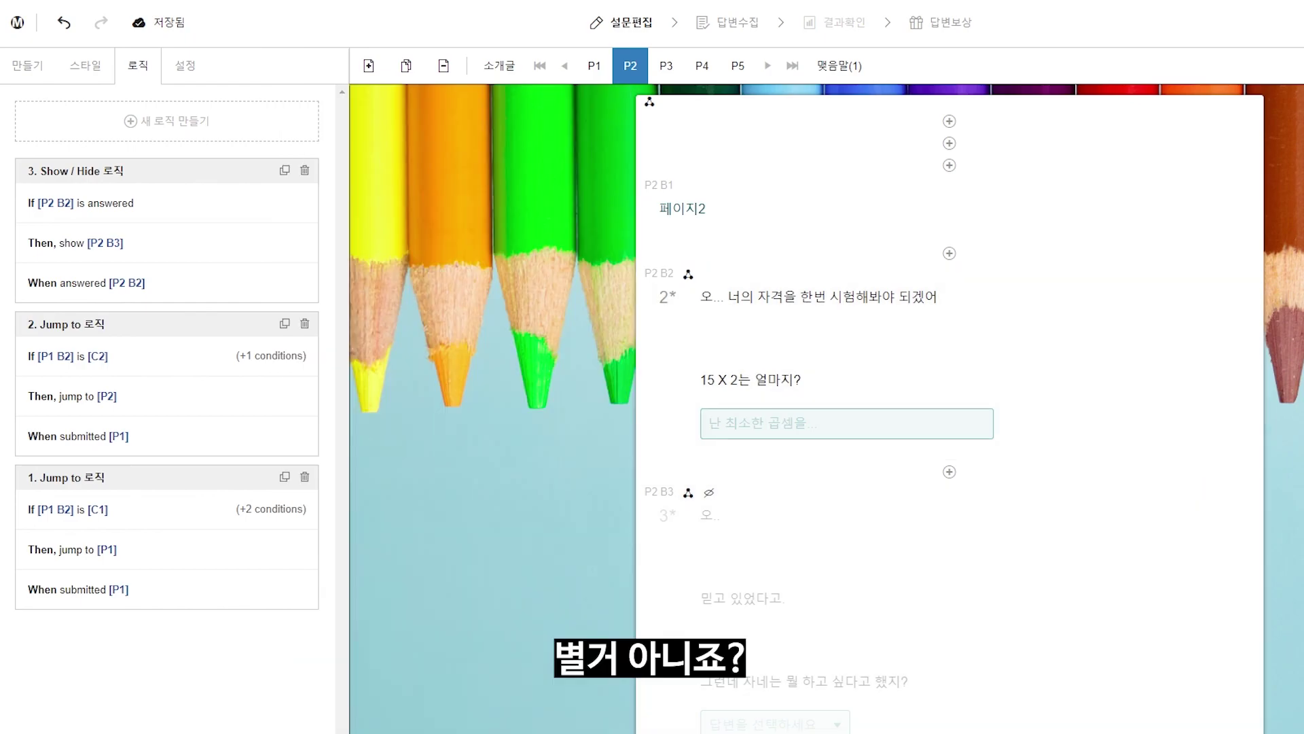